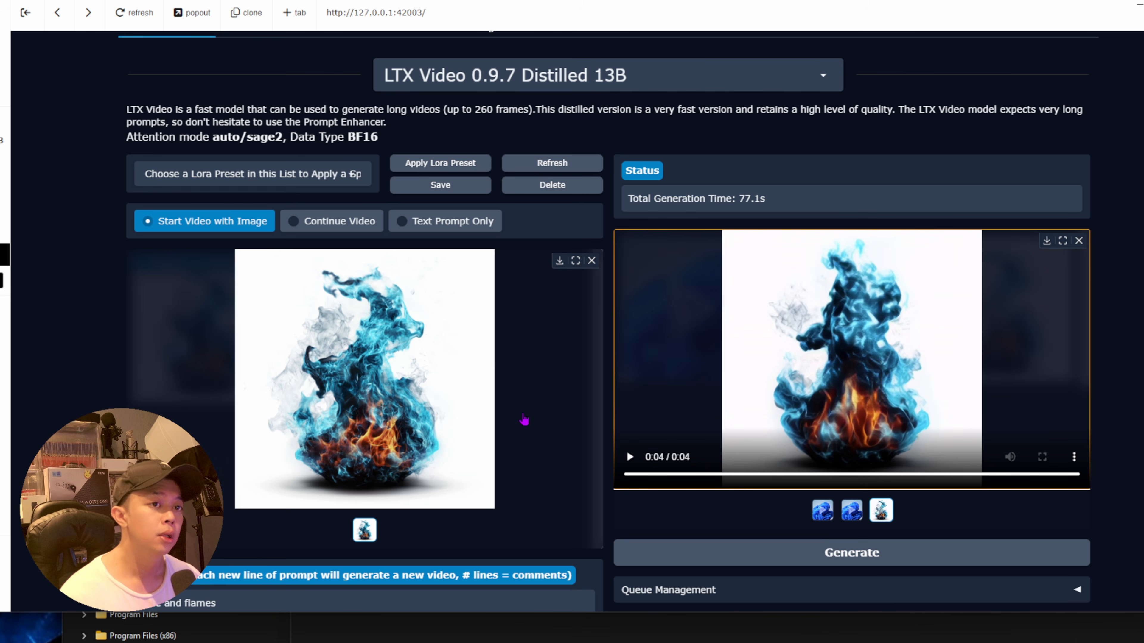
View the Video Mask Creator page and play the single-target tutorial video in its expanded Video Tutorial section
{"action": "scroll", "coordinate": [523, 419], "scroll_direction": "up", "scroll_amount": 2}
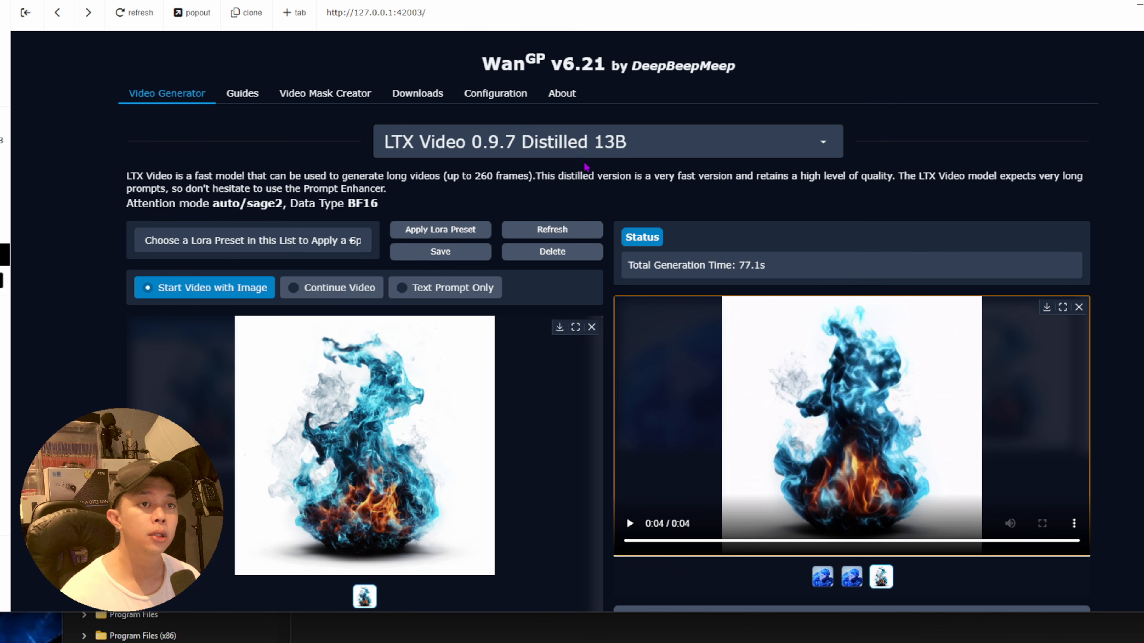
{"action": "left_click", "coordinate": [310, 100]}
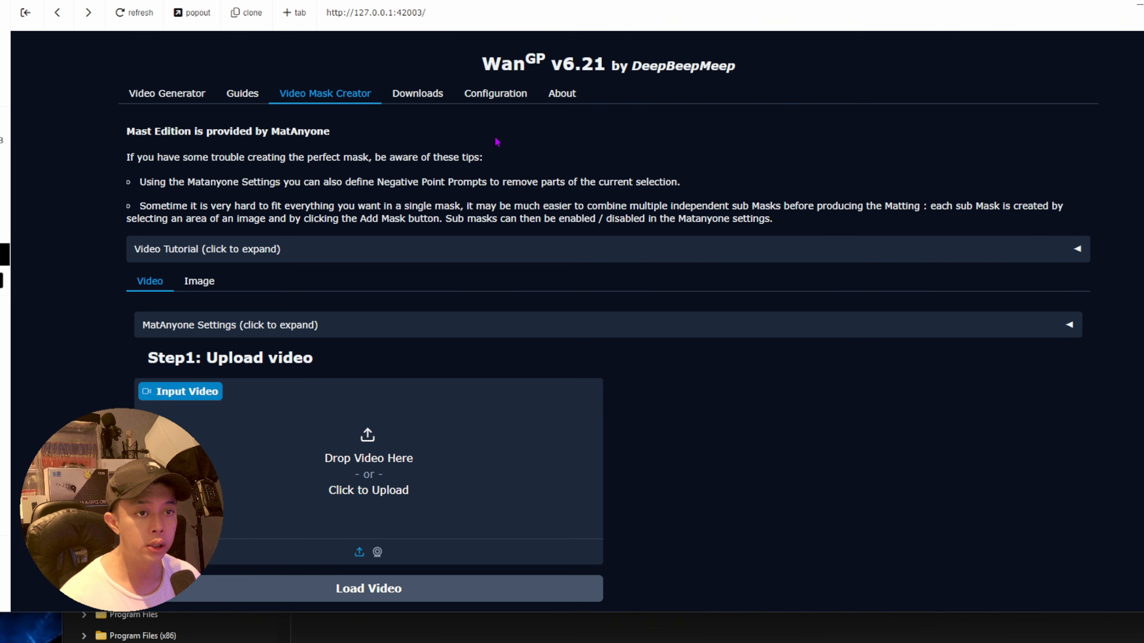
{"action": "left_click", "coordinate": [346, 252]}
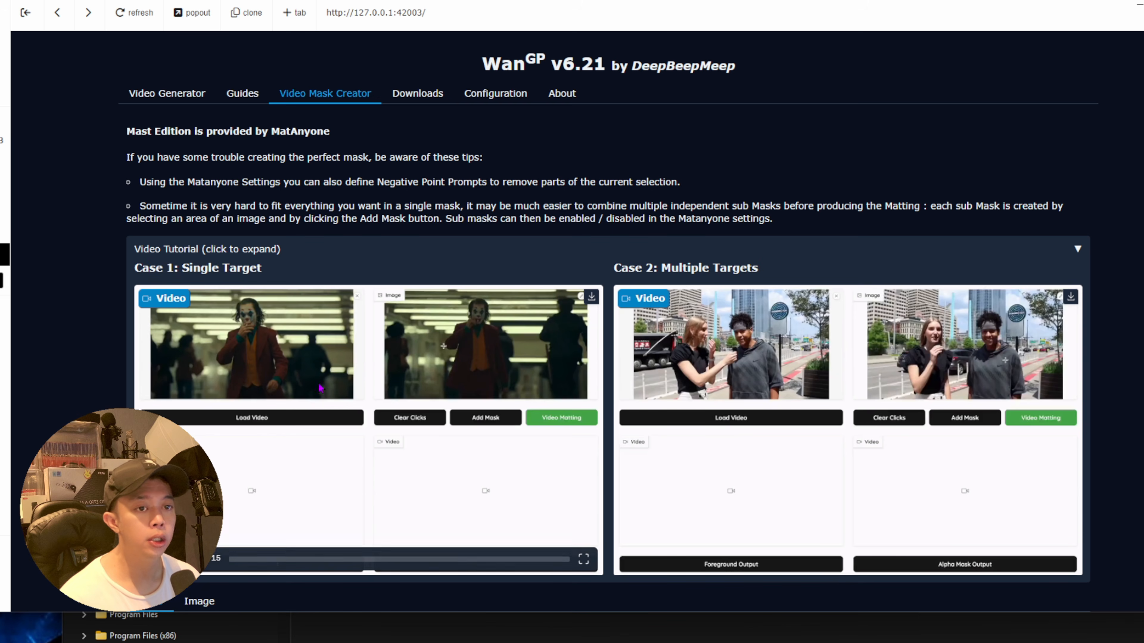
{"action": "scroll", "coordinate": [351, 316], "scroll_direction": "down", "scroll_amount": 2}
{"action": "left_click", "coordinate": [153, 493]}
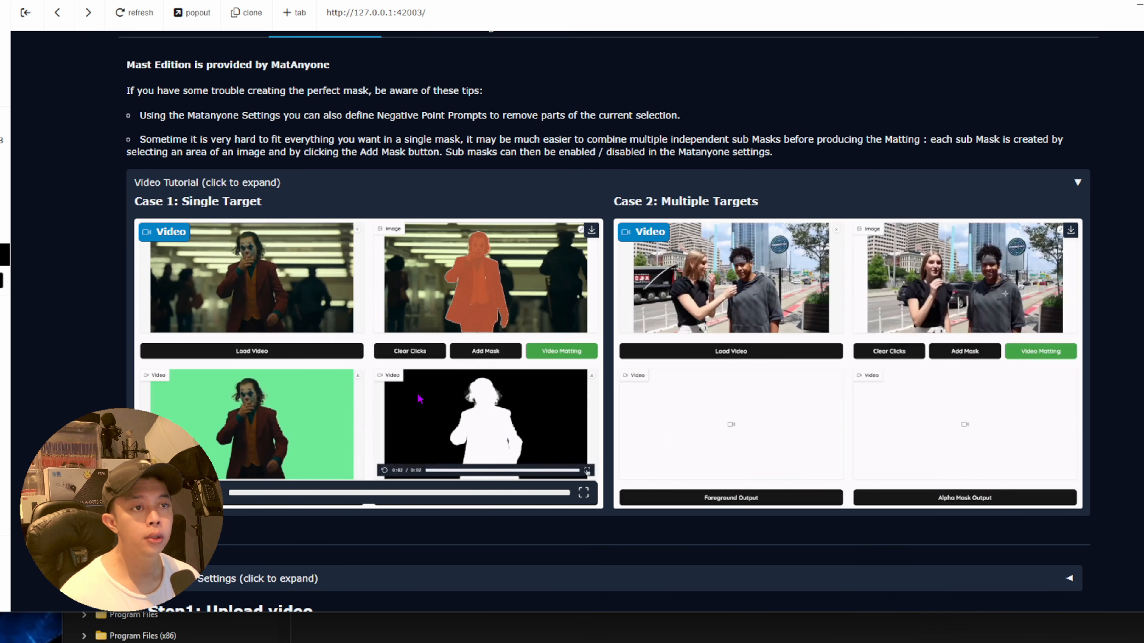
{"action": "scroll", "coordinate": [225, 270], "scroll_direction": "up", "scroll_amount": 2}
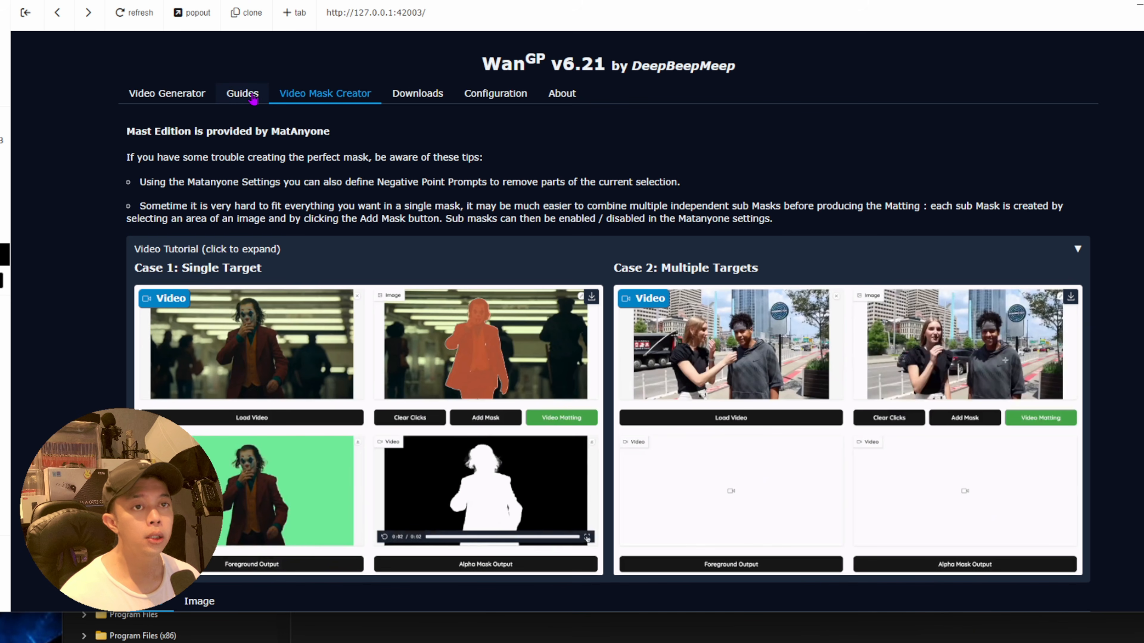
Return to the Video Generator and look through the full list of available video models
{"action": "left_click", "coordinate": [174, 99]}
{"action": "left_click", "coordinate": [681, 142]}
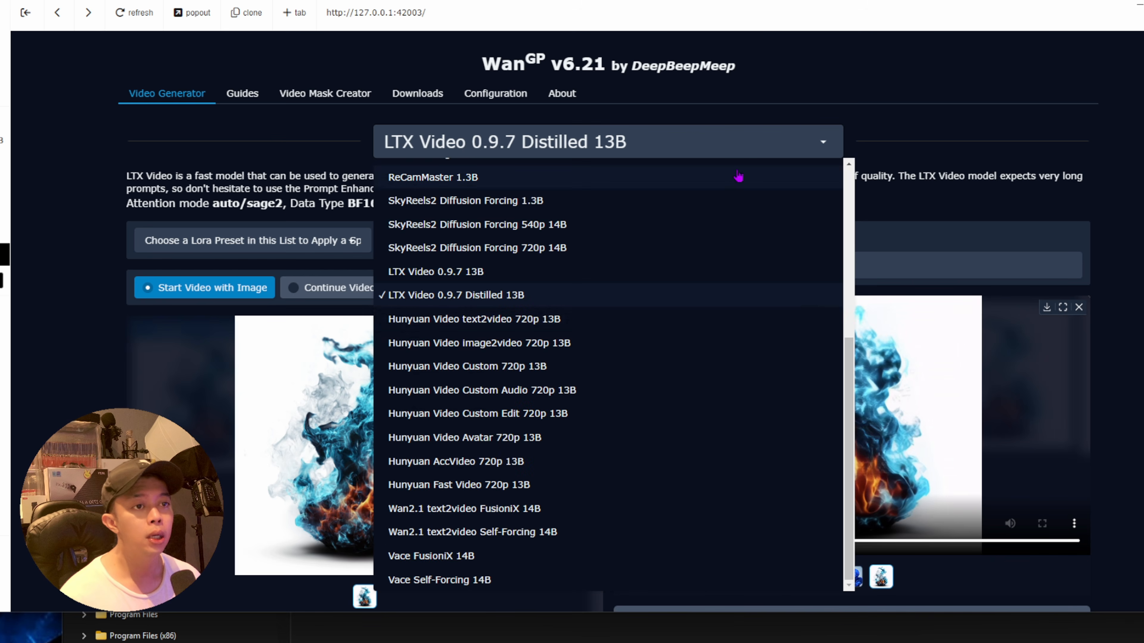
{"action": "left_click_drag", "start_coordinate": [841, 365], "coordinate": [842, 193]}
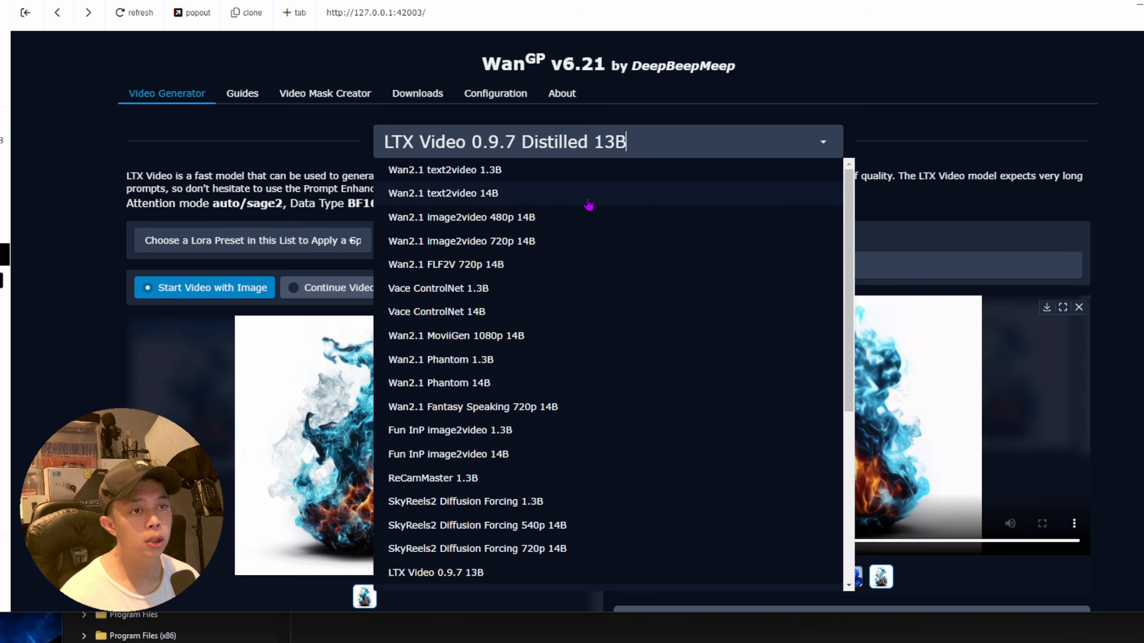
{"action": "scroll", "coordinate": [581, 250], "scroll_direction": "down", "scroll_amount": 2}
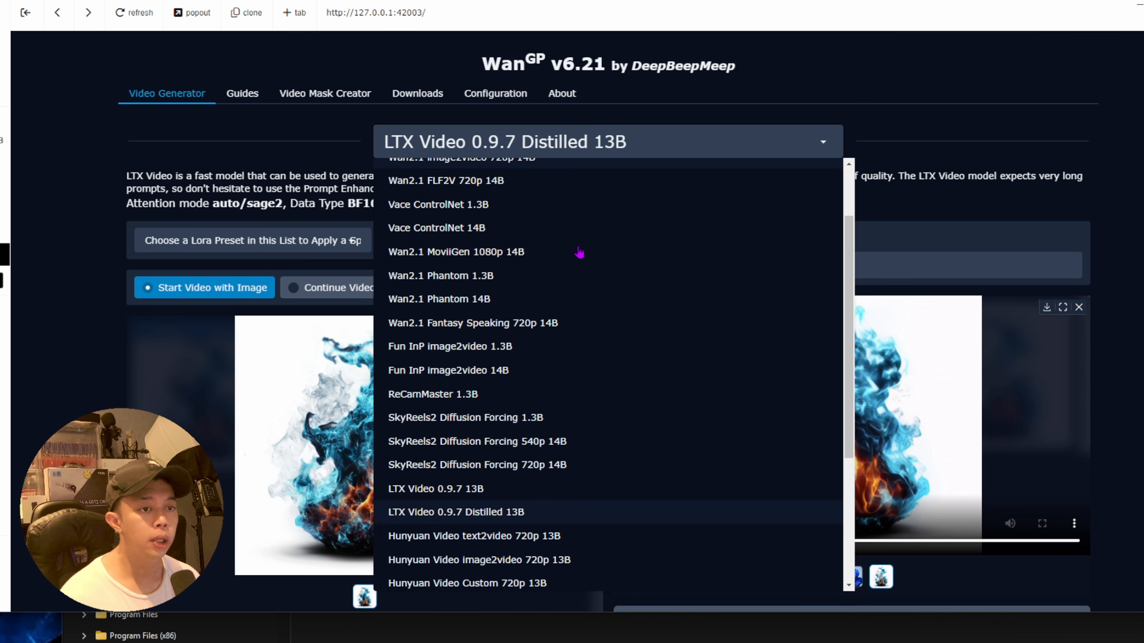
{"action": "scroll", "coordinate": [580, 253], "scroll_direction": "down", "scroll_amount": 3}
{"action": "scroll", "coordinate": [585, 297], "scroll_direction": "down", "scroll_amount": 2}
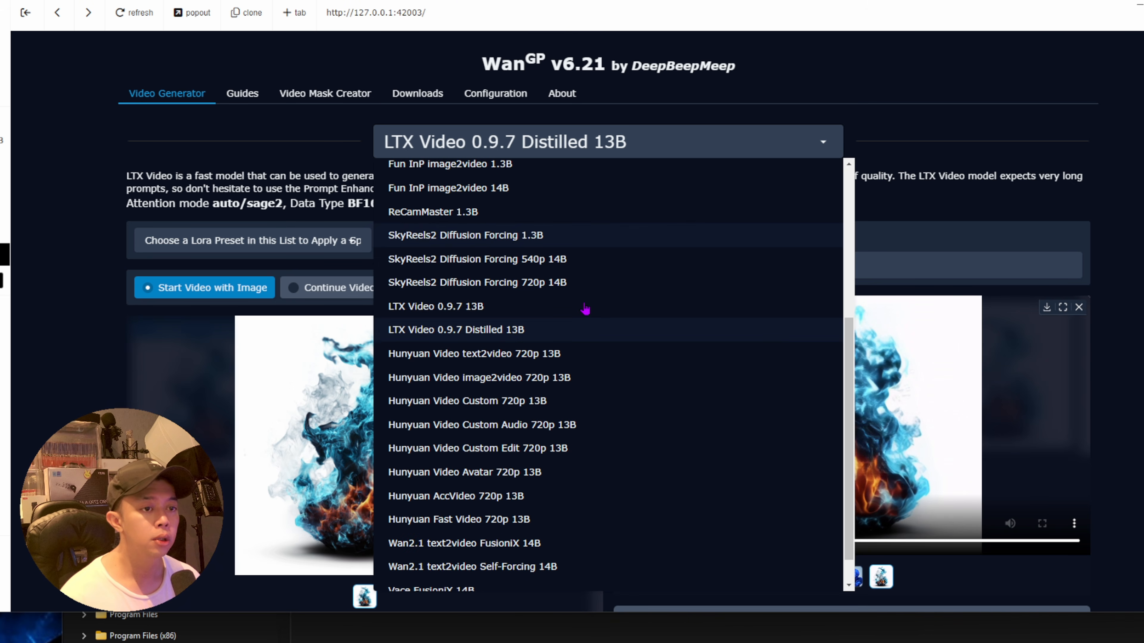
{"action": "scroll", "coordinate": [584, 310], "scroll_direction": "down", "scroll_amount": 1}
{"action": "scroll", "coordinate": [584, 309], "scroll_direction": "up", "scroll_amount": 8}
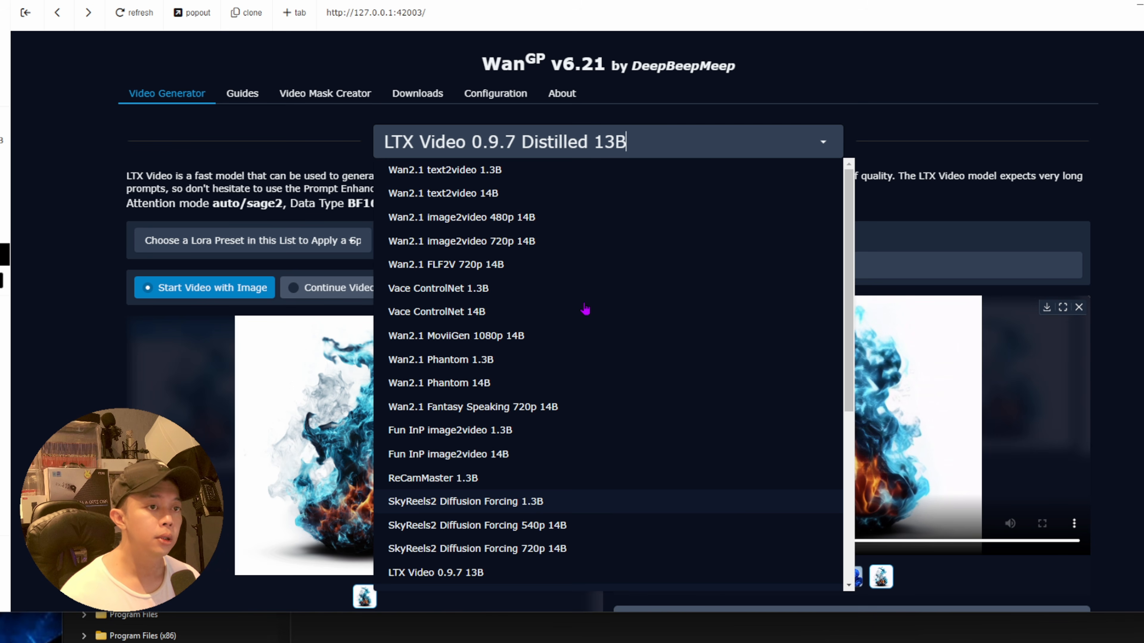
{"action": "scroll", "coordinate": [584, 309], "scroll_direction": "down", "scroll_amount": 7}
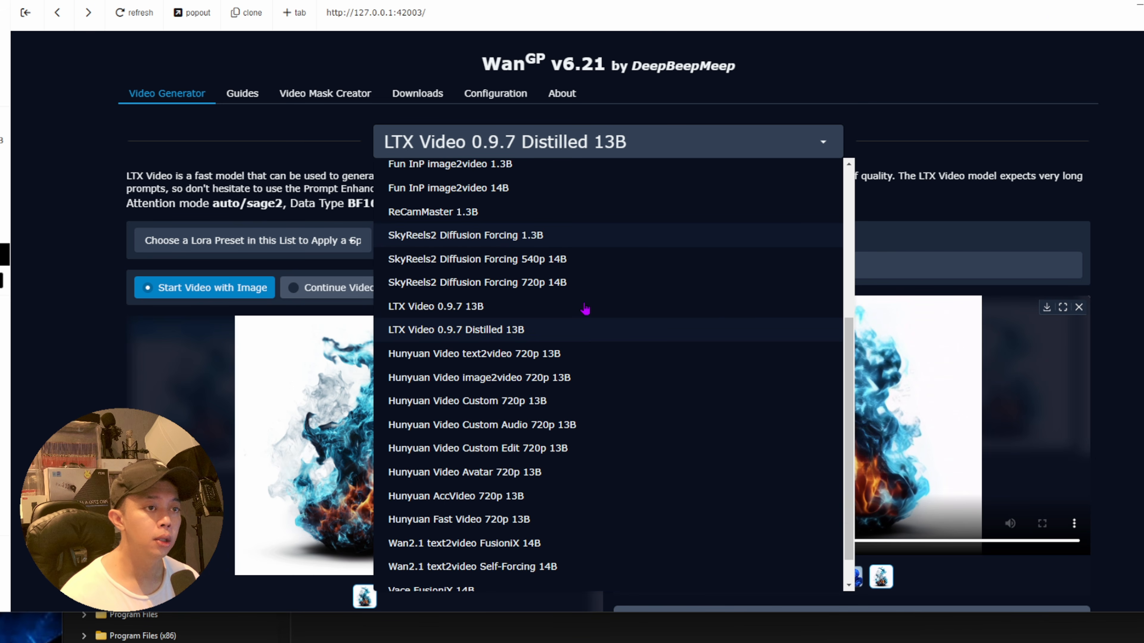
{"action": "scroll", "coordinate": [584, 309], "scroll_direction": "up", "scroll_amount": 7}
Try the Wan2.1 text2video 14B model, followed by the Wan2.1 Phantom 14B model
{"action": "left_click", "coordinate": [561, 198]}
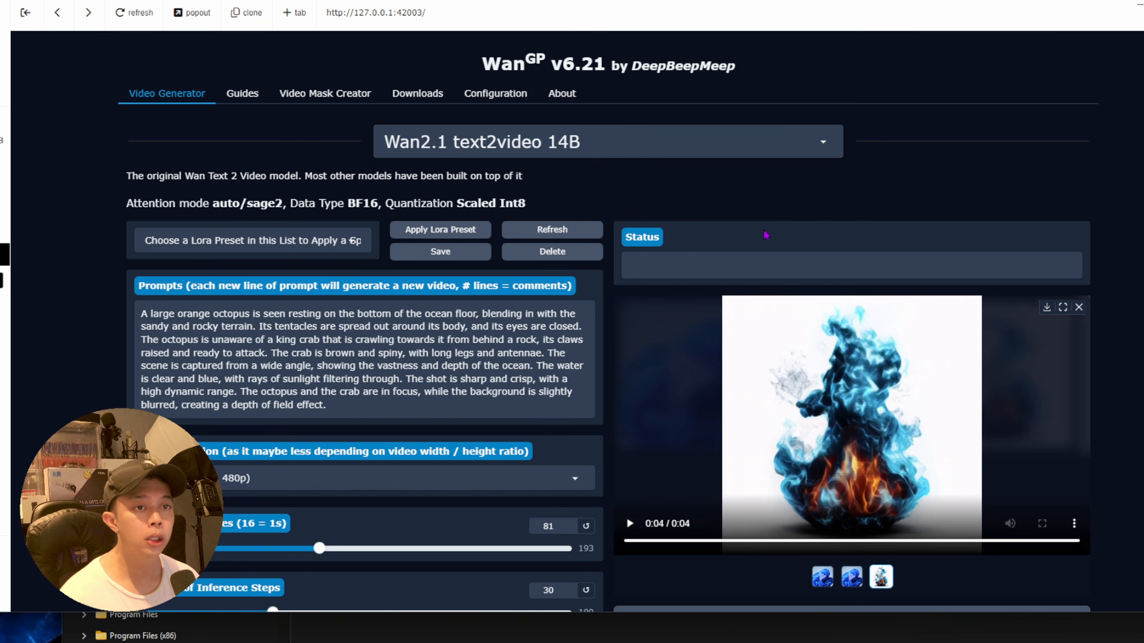
{"action": "left_click", "coordinate": [600, 148]}
{"action": "left_click", "coordinate": [567, 344]}
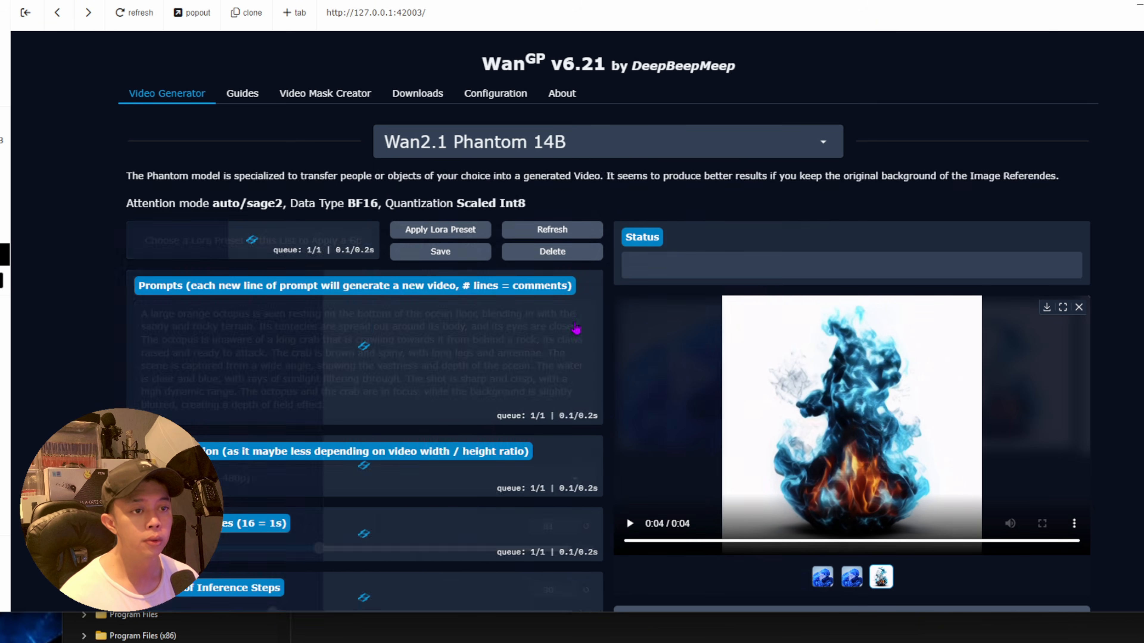
Look over the model list and switch the generator to LTX Video 0.9.7 Distilled 13B
{"action": "left_click", "coordinate": [606, 144]}
{"action": "scroll", "coordinate": [720, 378], "scroll_direction": "up", "scroll_amount": 5}
{"action": "scroll", "coordinate": [666, 362], "scroll_direction": "down", "scroll_amount": 8}
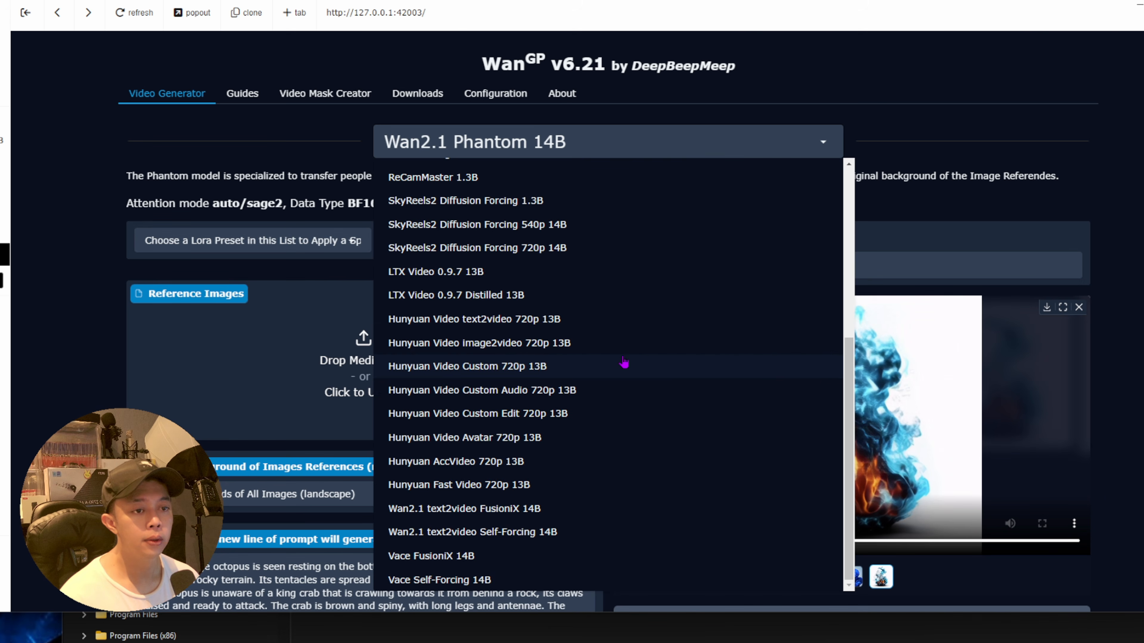
{"action": "scroll", "coordinate": [624, 363], "scroll_direction": "up", "scroll_amount": 5}
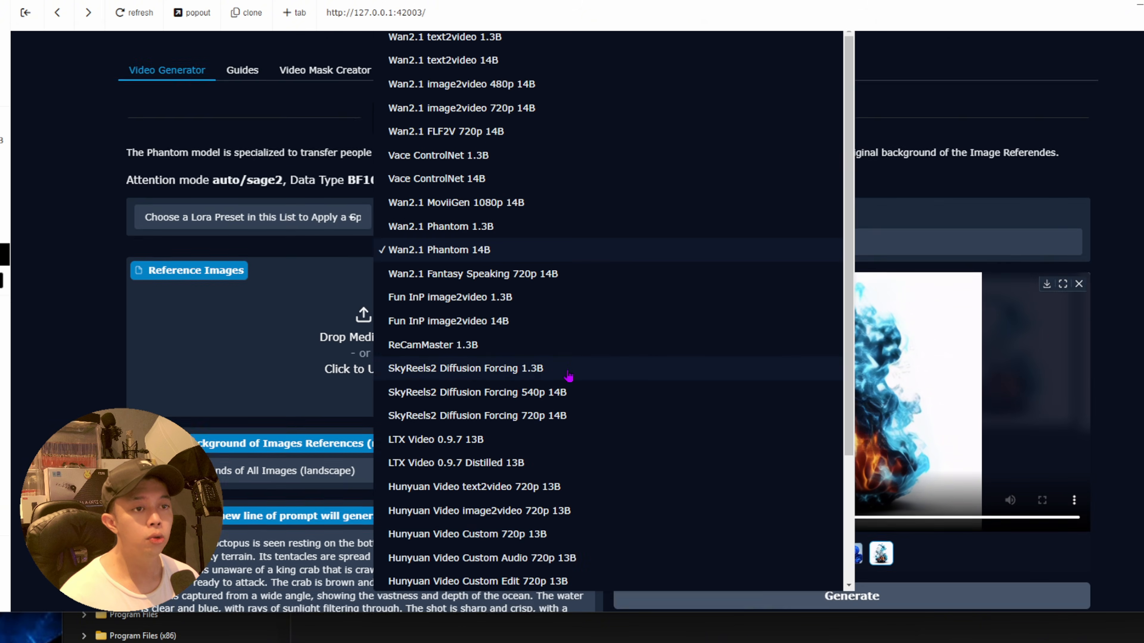
{"action": "scroll", "coordinate": [568, 376], "scroll_direction": "up", "scroll_amount": 1}
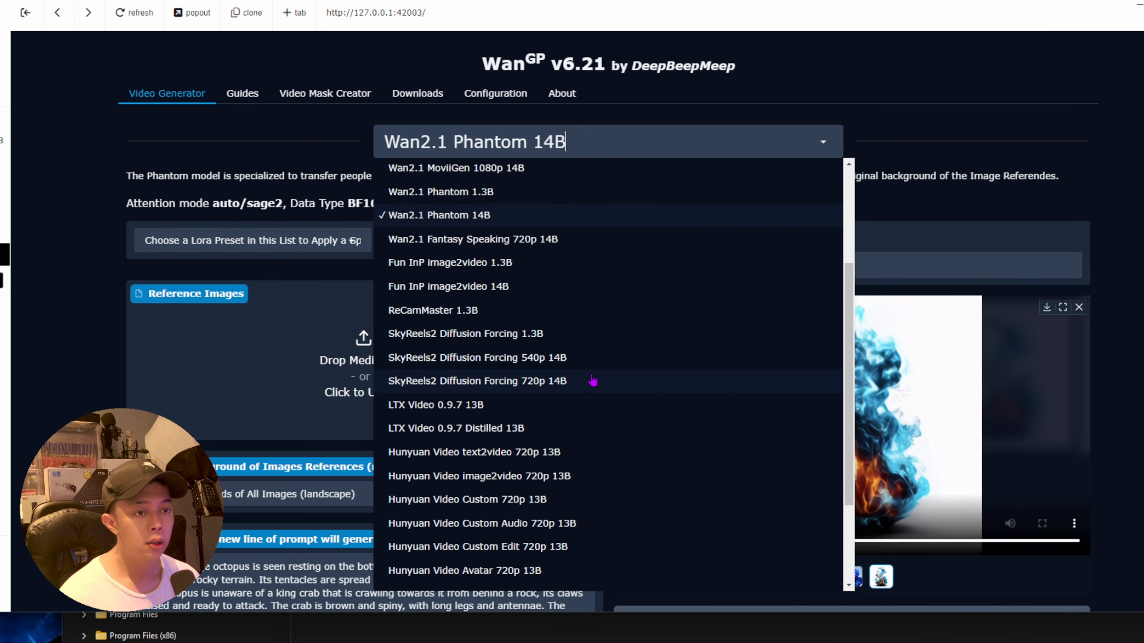
{"action": "left_click", "coordinate": [513, 430]}
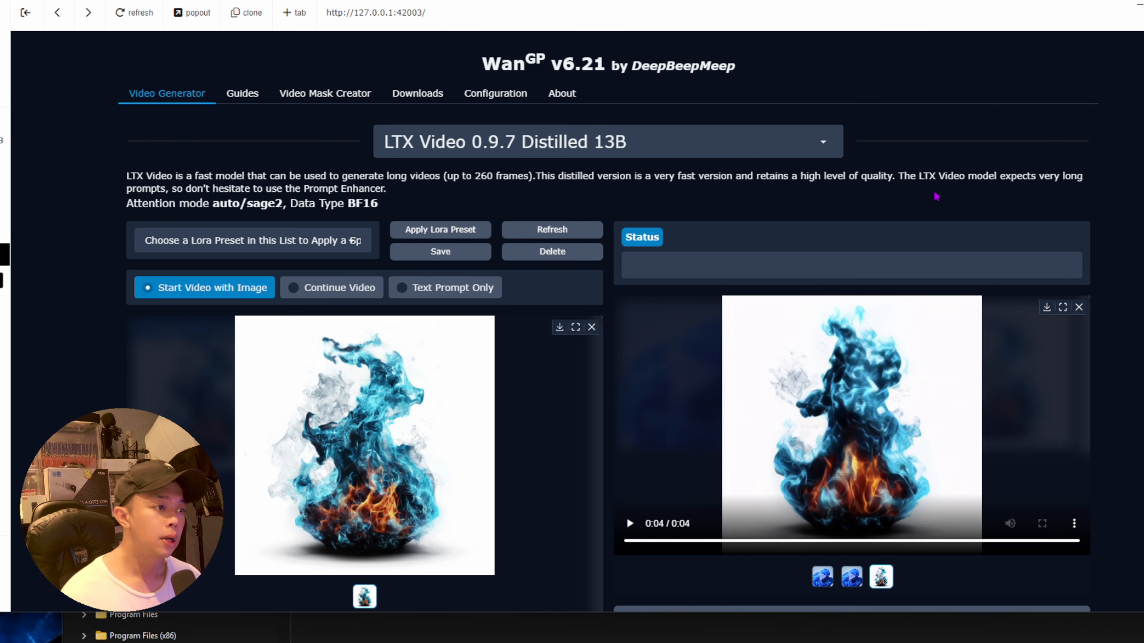
Play the generated blue flame video in the output preview and compare it with the start image
{"action": "scroll", "coordinate": [932, 312], "scroll_direction": "down", "scroll_amount": 2}
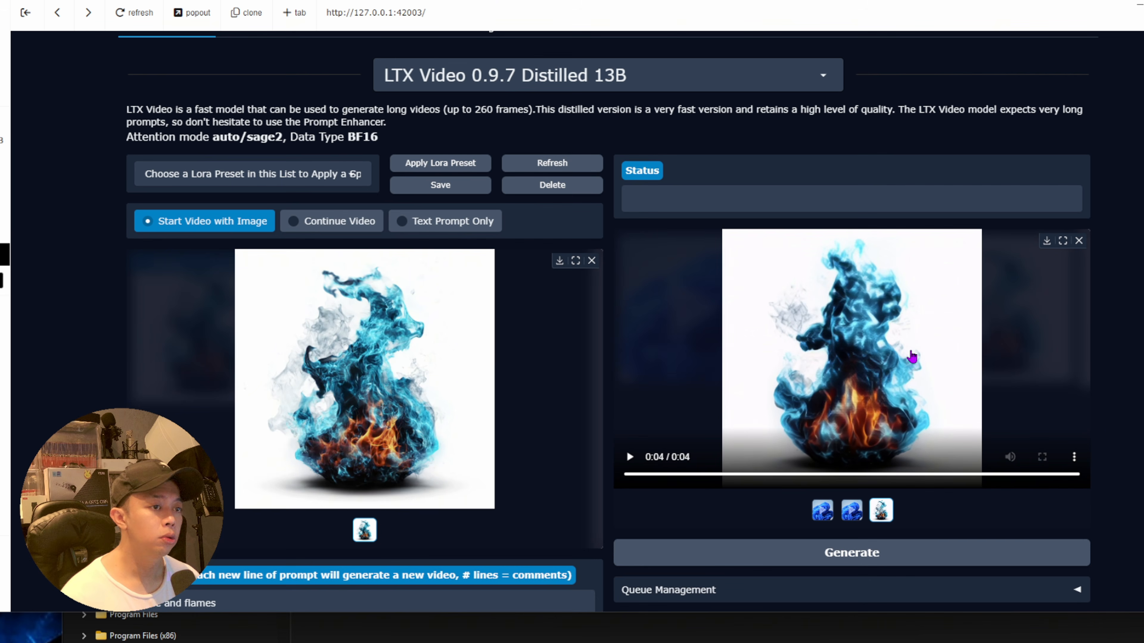
{"action": "left_click", "coordinate": [838, 398]}
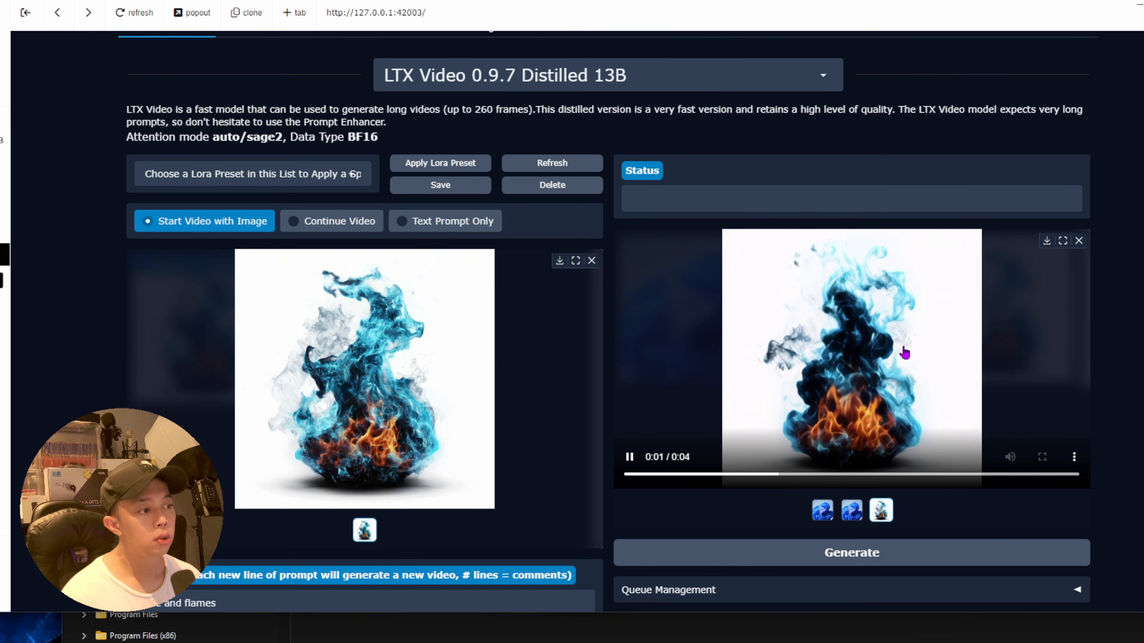
{"action": "scroll", "coordinate": [906, 356], "scroll_direction": "up", "scroll_amount": 2}
{"action": "scroll", "coordinate": [946, 365], "scroll_direction": "down", "scroll_amount": 4}
{"action": "scroll", "coordinate": [958, 368], "scroll_direction": "up", "scroll_amount": 2}
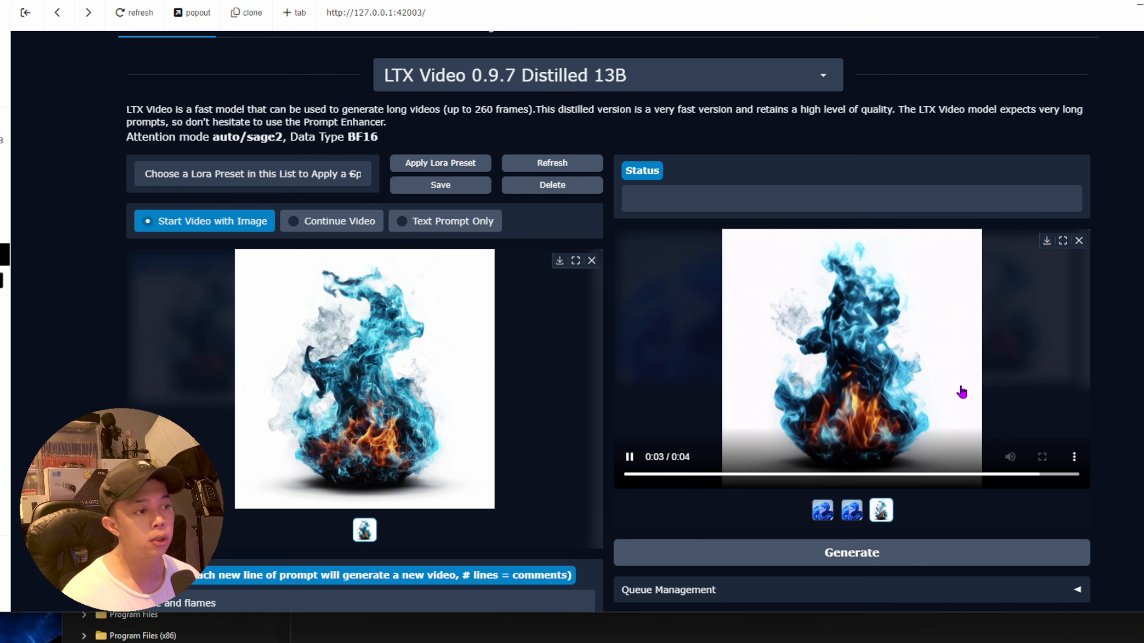
{"action": "left_click", "coordinate": [630, 457]}
Review the prompt below the start image and replay the generated flame video
{"action": "scroll", "coordinate": [629, 446], "scroll_direction": "down", "scroll_amount": 6}
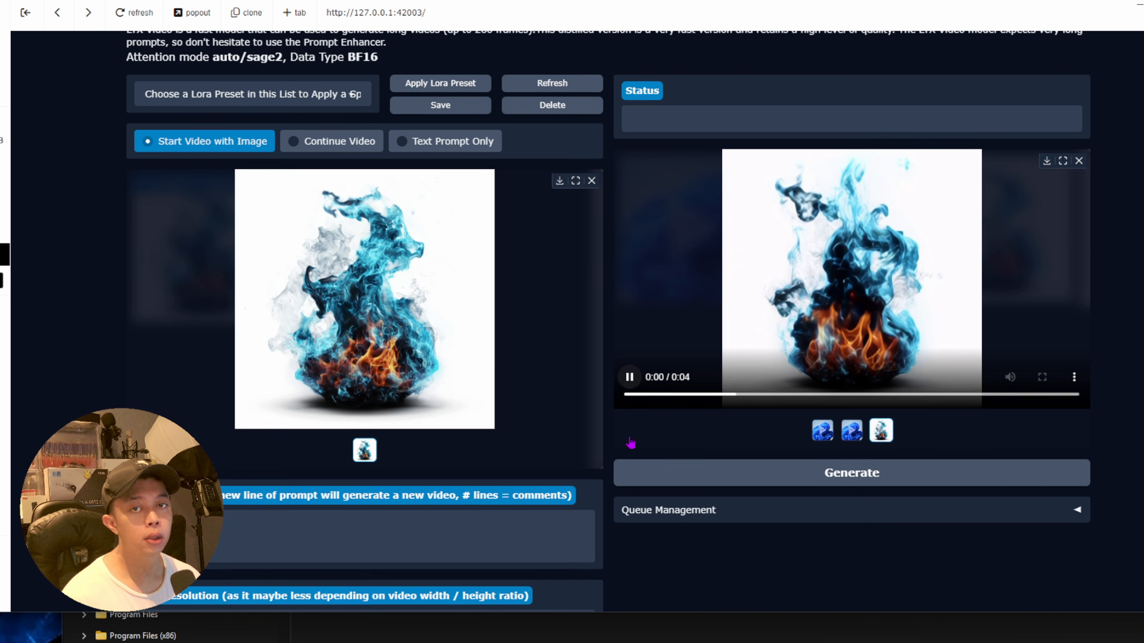
{"action": "left_click_drag", "start_coordinate": [214, 506], "coordinate": [299, 513]}
{"action": "scroll", "coordinate": [280, 480], "scroll_direction": "up", "scroll_amount": 3}
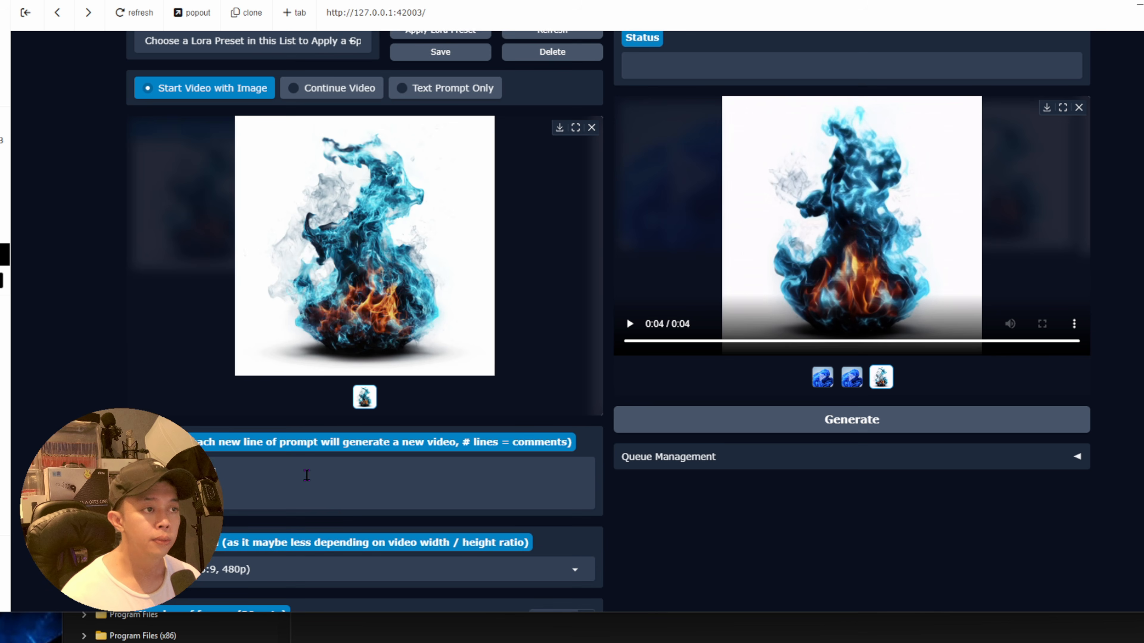
{"action": "scroll", "coordinate": [308, 476], "scroll_direction": "up", "scroll_amount": 2}
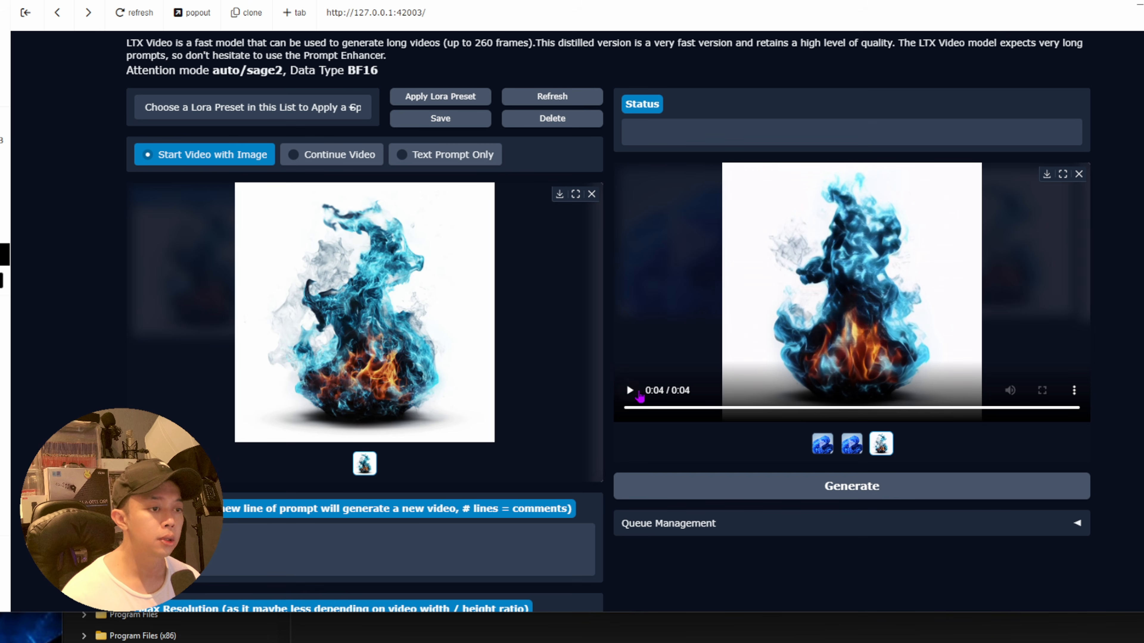
{"action": "left_click", "coordinate": [986, 356]}
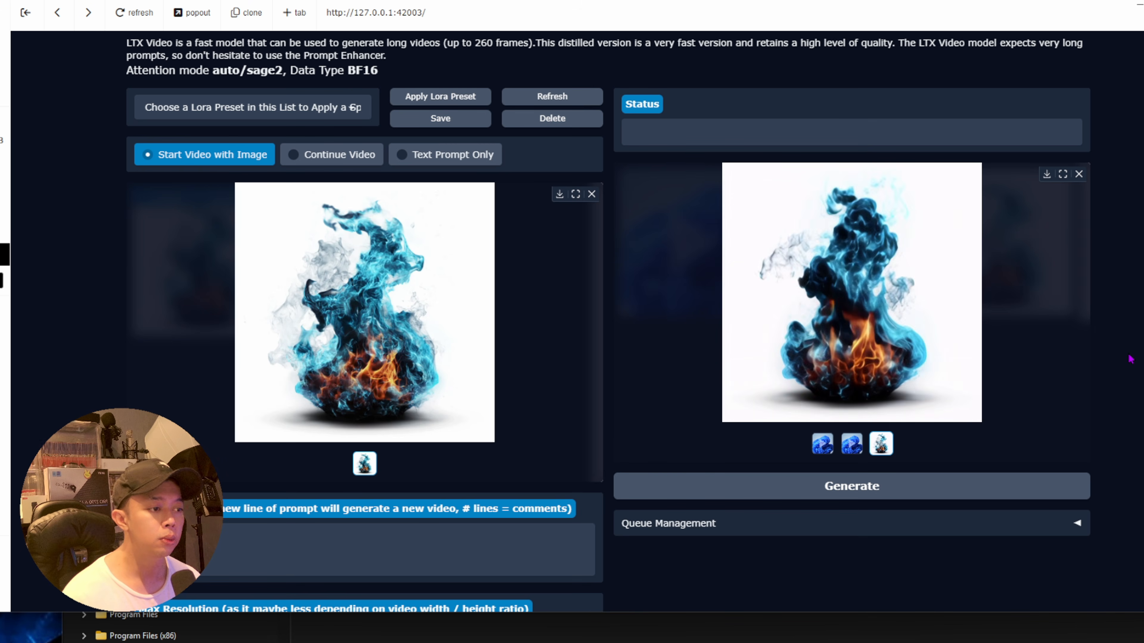
{"action": "scroll", "coordinate": [1046, 461], "scroll_direction": "up", "scroll_amount": 3}
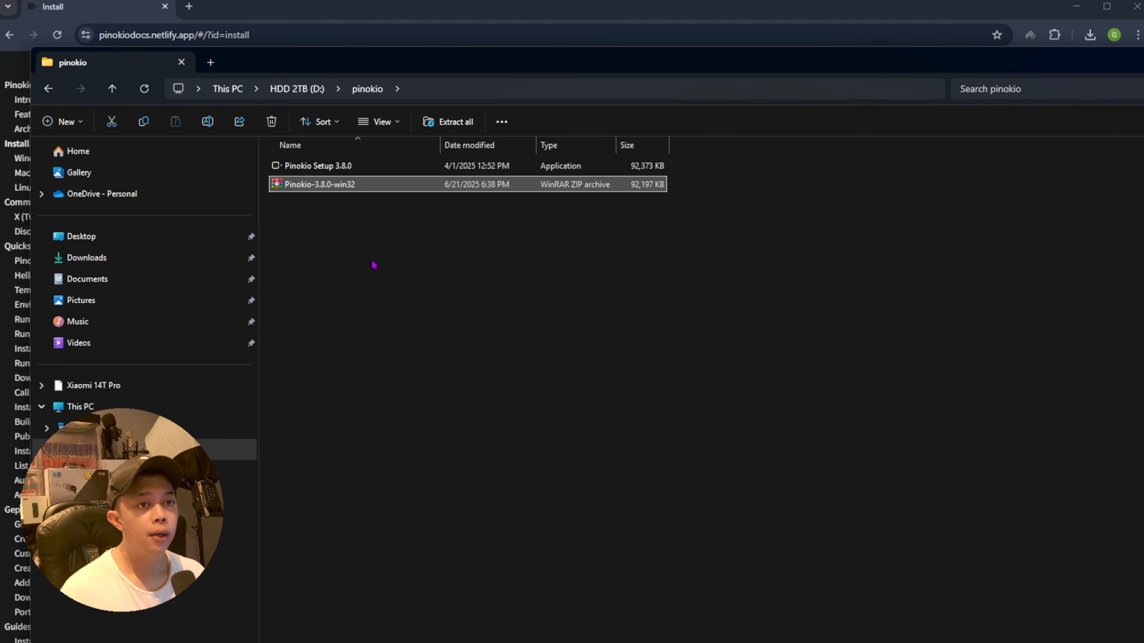
Run Pinokio Setup 3.8.0 from the pinokio folder and bring the Pinokio window in front of File Explorer
{"action": "double_click", "coordinate": [387, 166]}
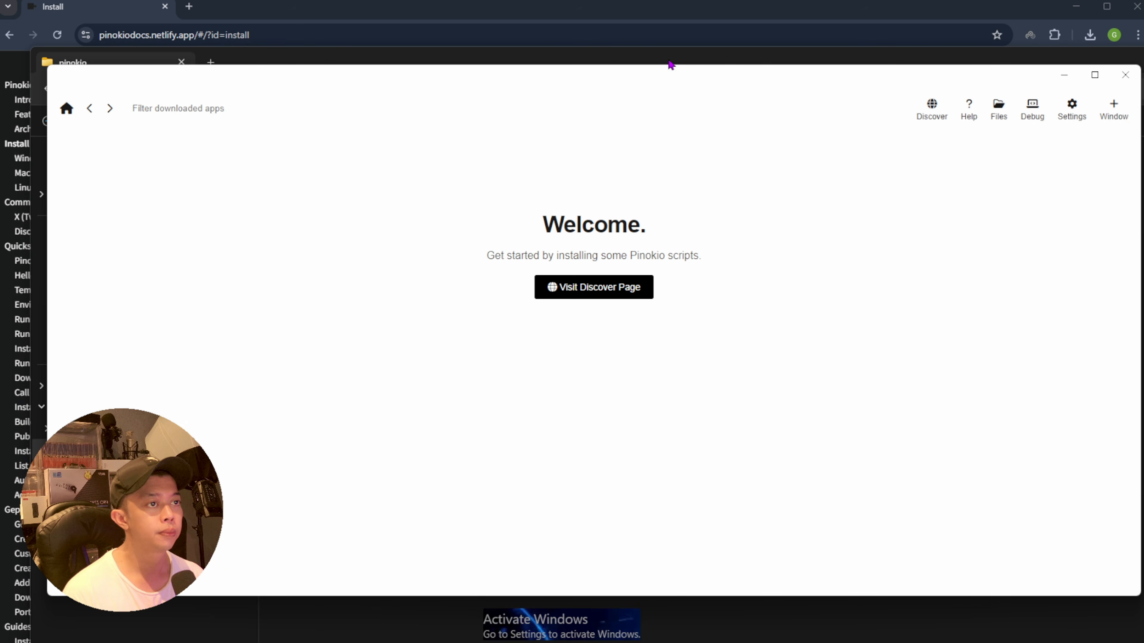
{"action": "left_click_drag", "start_coordinate": [669, 62], "coordinate": [689, 64]}
{"action": "key", "text": "alt+Tab"}
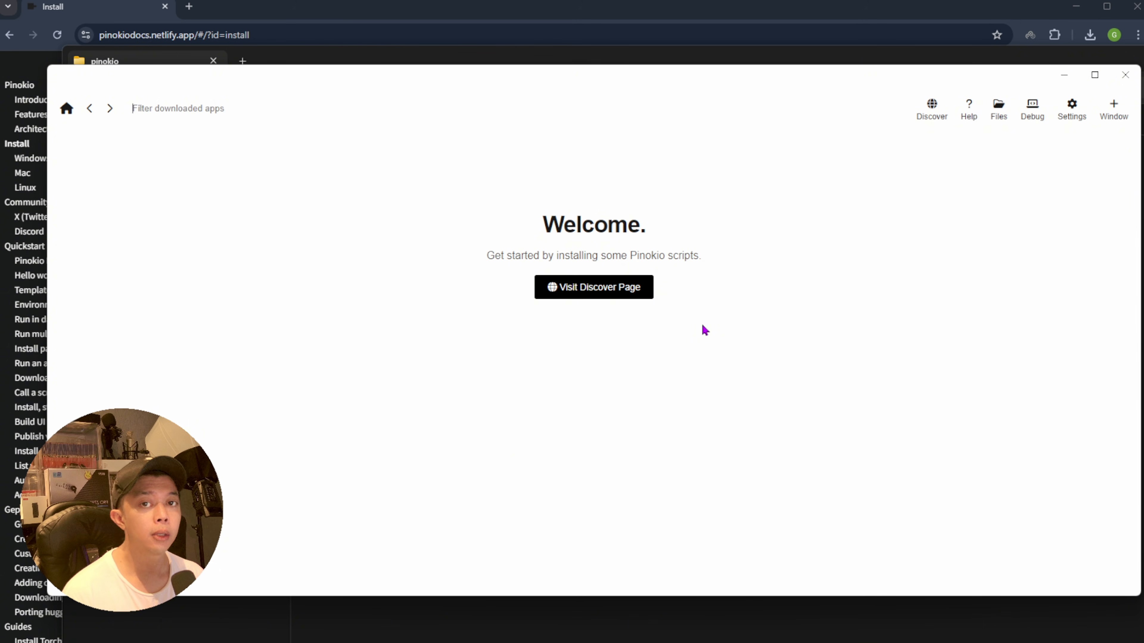
Open Pinokio's Discover page and find the Wan 2.1 app among the verified publishers' scripts
{"action": "left_click", "coordinate": [609, 297]}
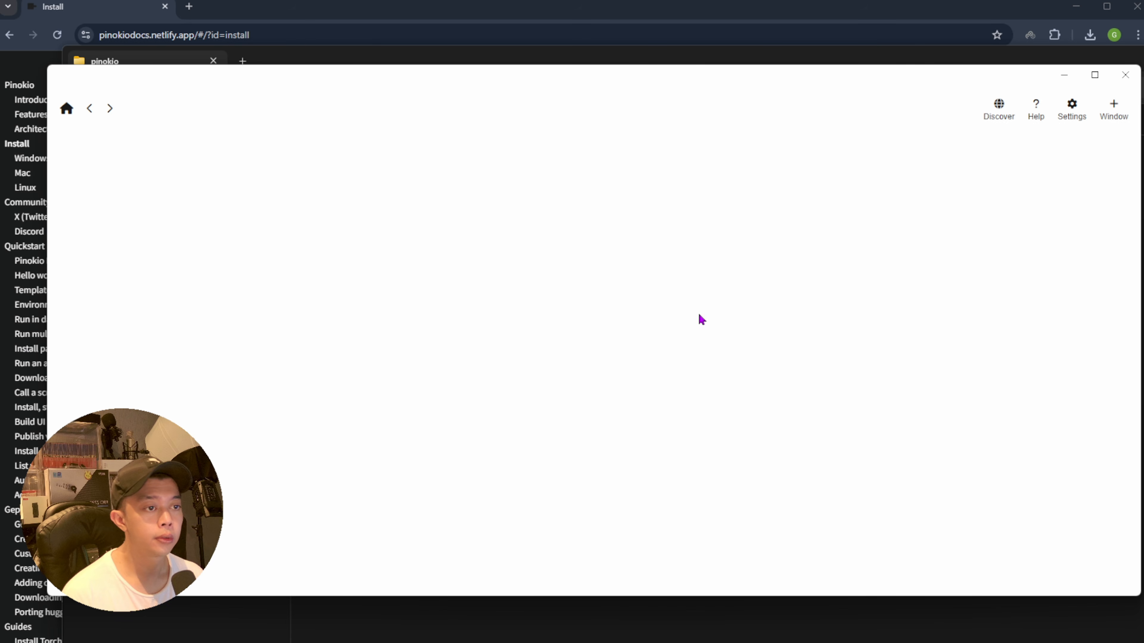
{"action": "scroll", "coordinate": [802, 174], "scroll_direction": "down", "scroll_amount": 2}
{"action": "scroll", "coordinate": [801, 174], "scroll_direction": "up", "scroll_amount": 1}
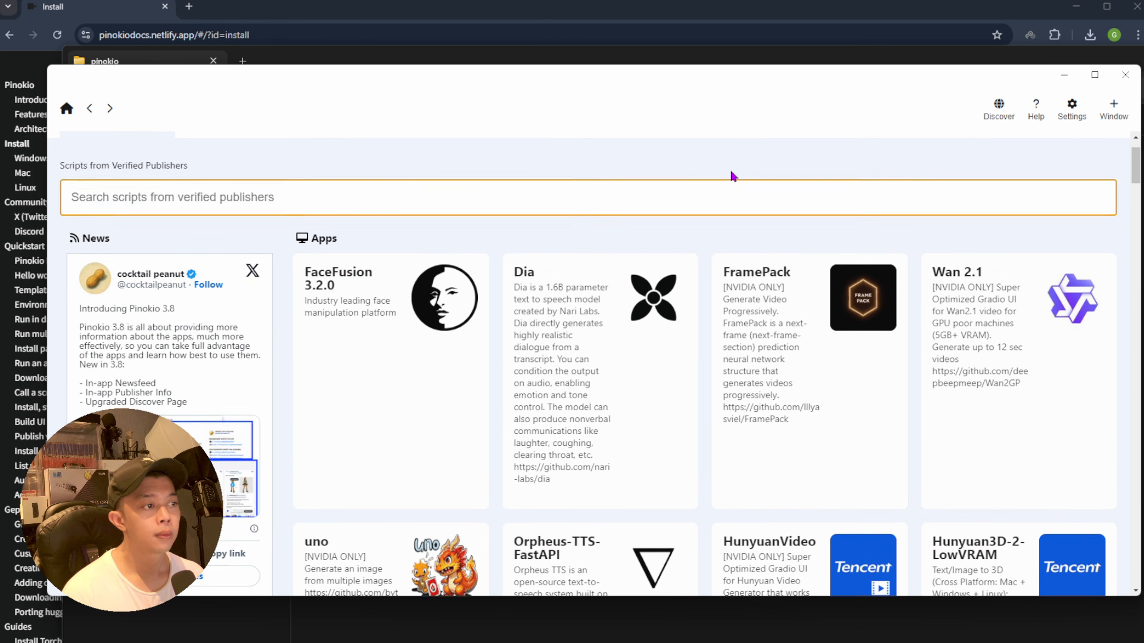
{"action": "scroll", "coordinate": [684, 298], "scroll_direction": "down", "scroll_amount": 1}
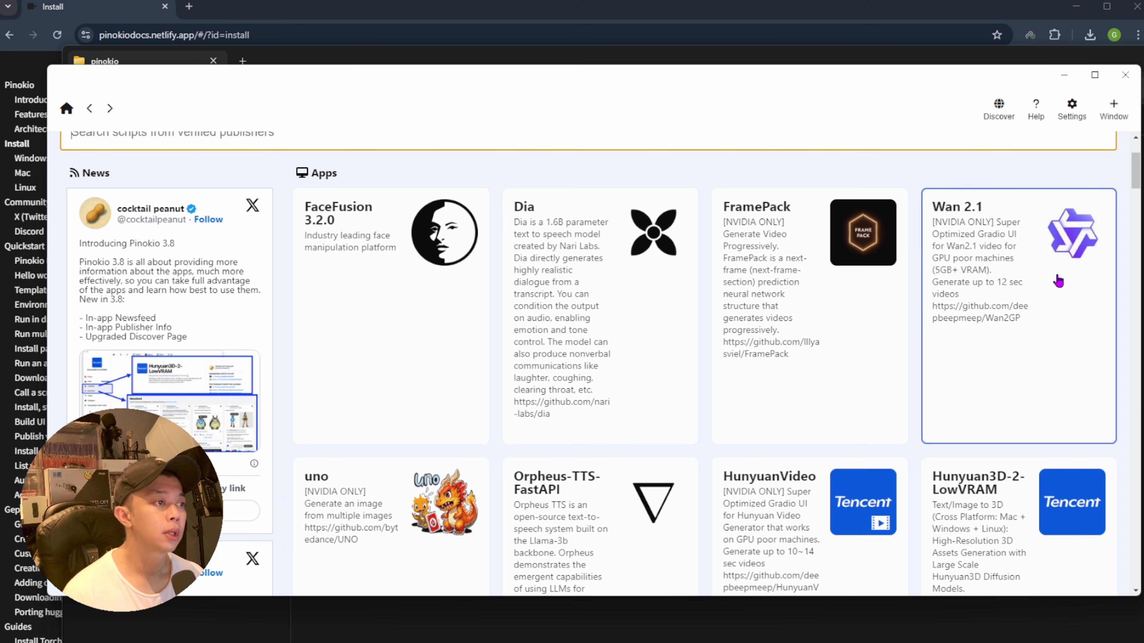
{"action": "scroll", "coordinate": [1058, 281], "scroll_direction": "up", "scroll_amount": 2}
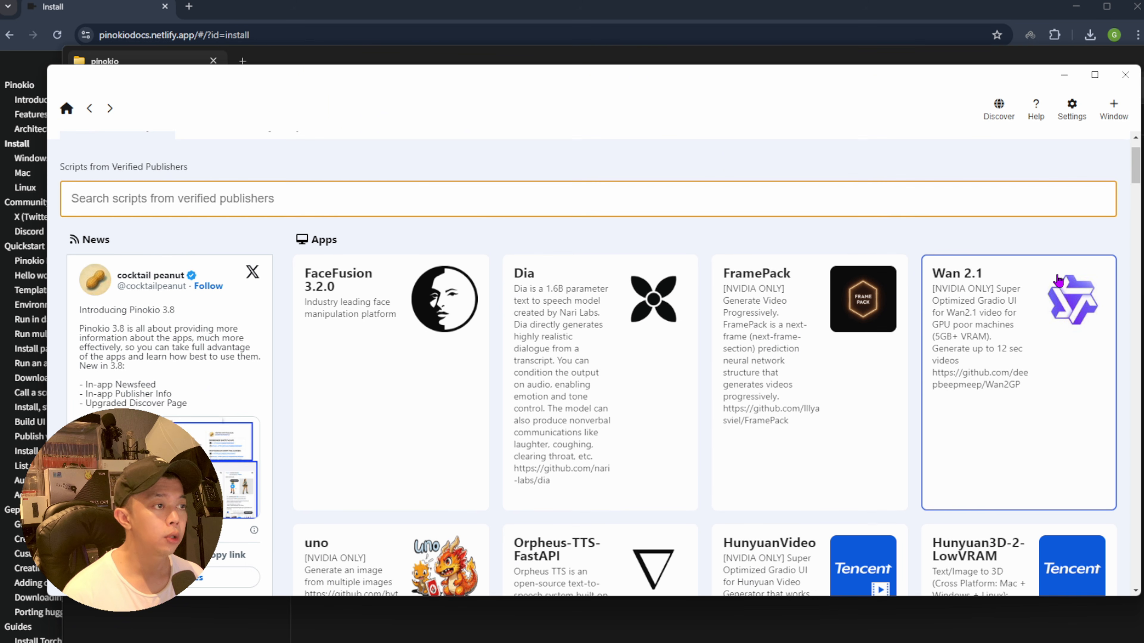
{"action": "scroll", "coordinate": [1058, 281], "scroll_direction": "down", "scroll_amount": 2}
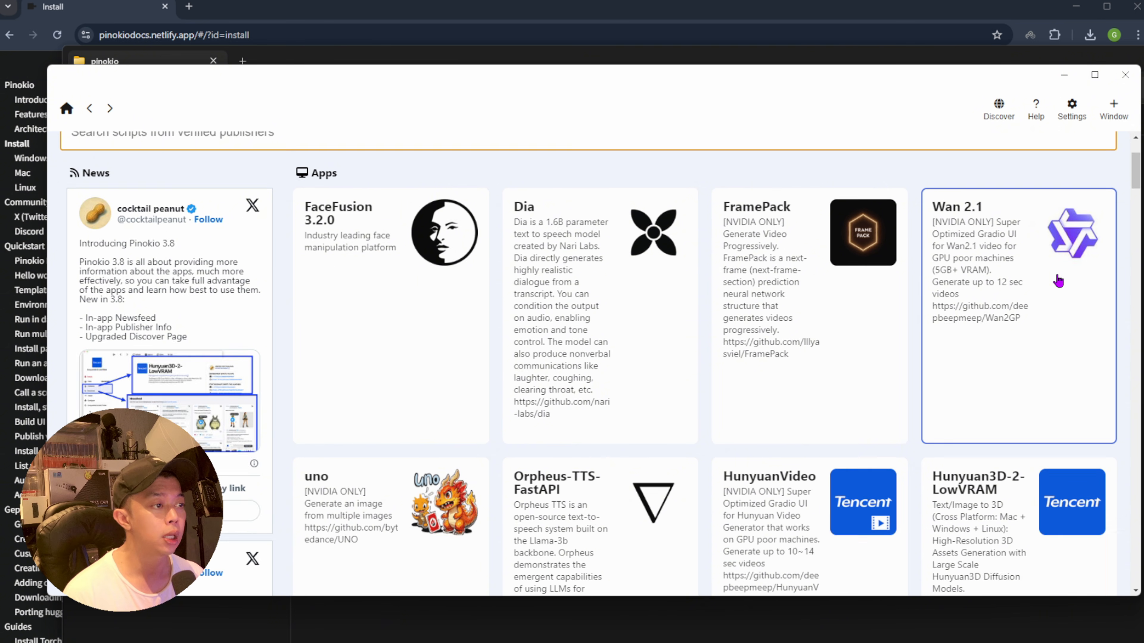
Open the Wan 2.1 app page and start its download to reach the list of required components
{"action": "left_click", "coordinate": [1058, 281]}
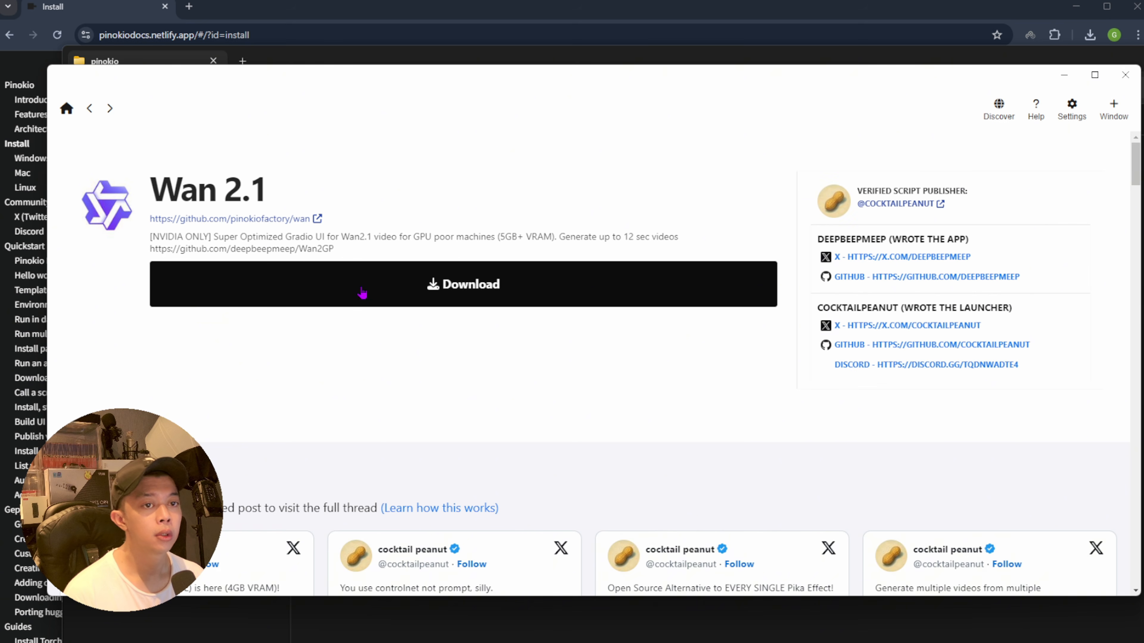
{"action": "left_click", "coordinate": [469, 295]}
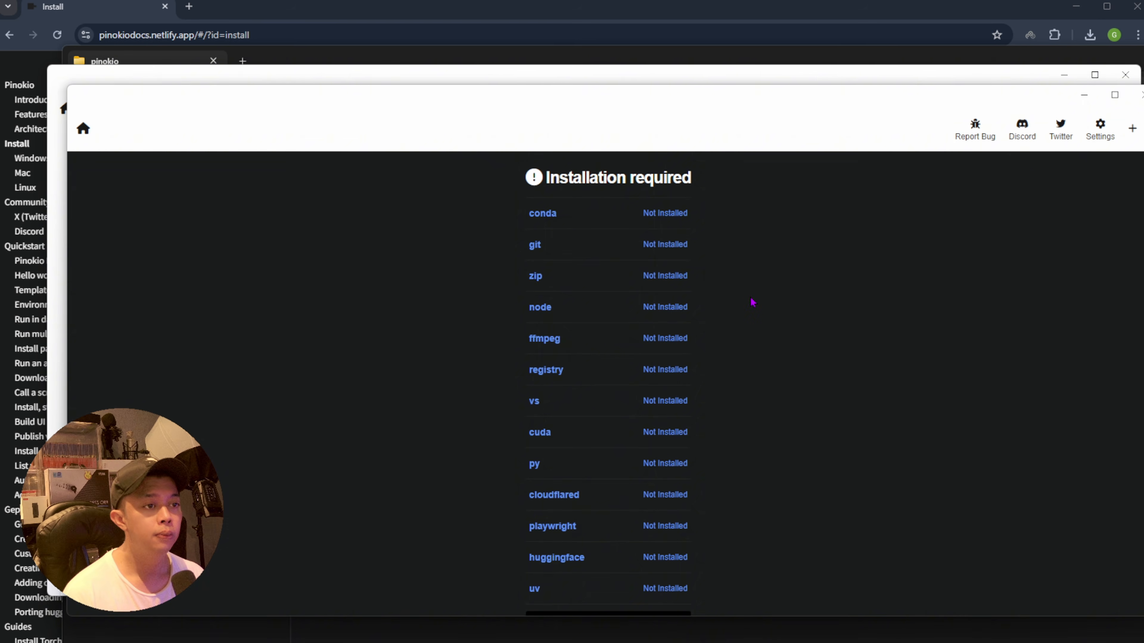
{"action": "scroll", "coordinate": [755, 295], "scroll_direction": "up", "scroll_amount": 1}
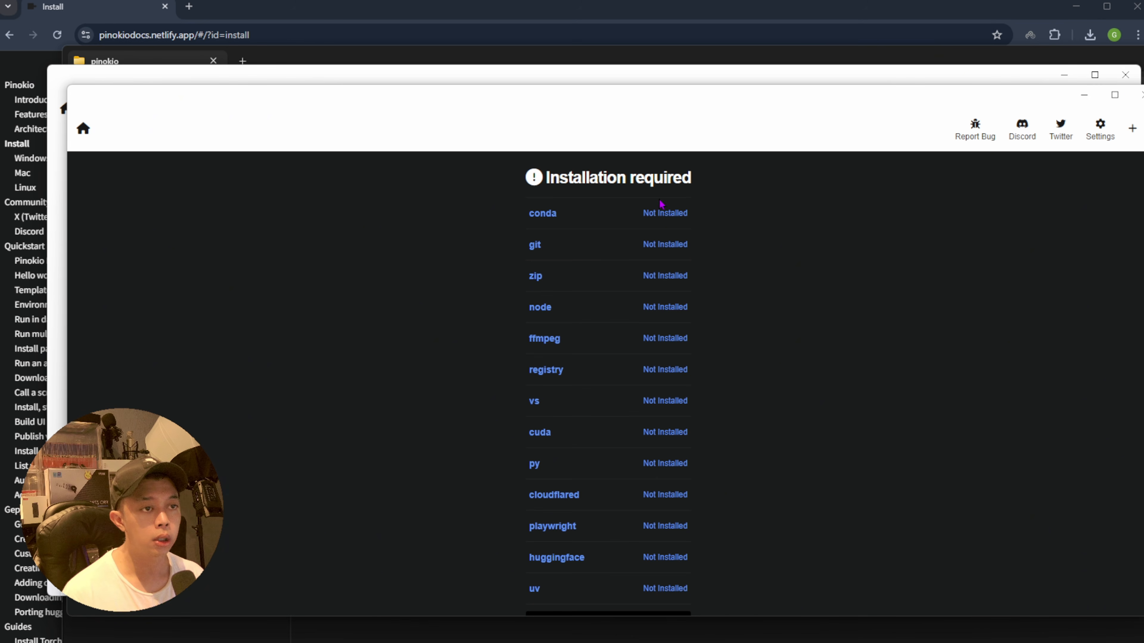
Install all the components Pinokio requires for Wan 2.1, from conda through uv
{"action": "scroll", "coordinate": [548, 245], "scroll_direction": "down", "scroll_amount": 1}
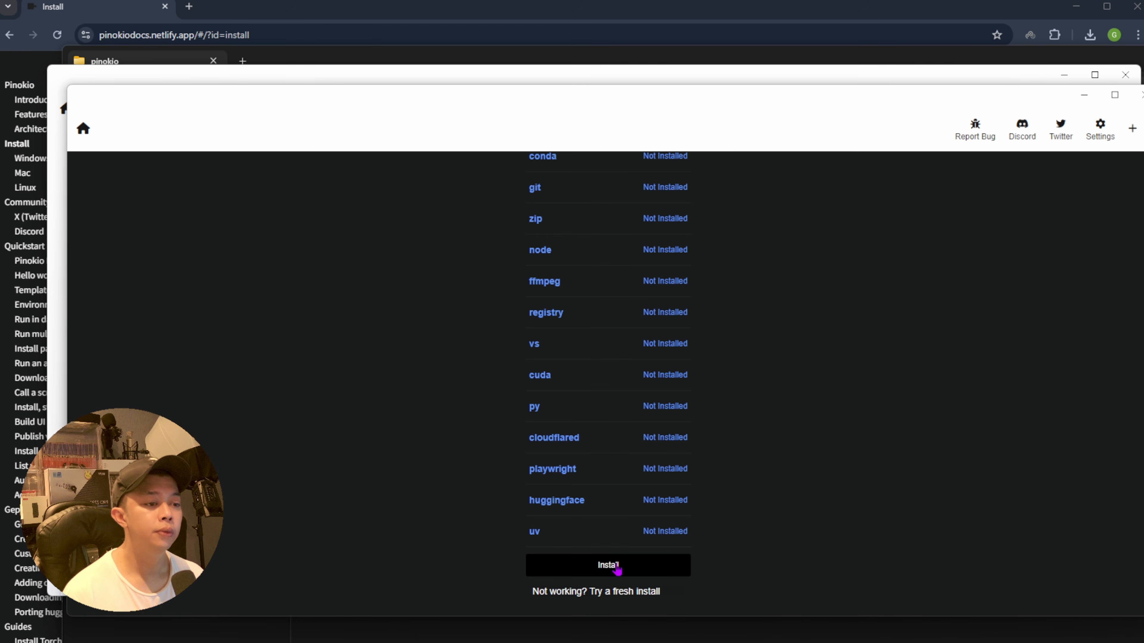
{"action": "left_click", "coordinate": [617, 569]}
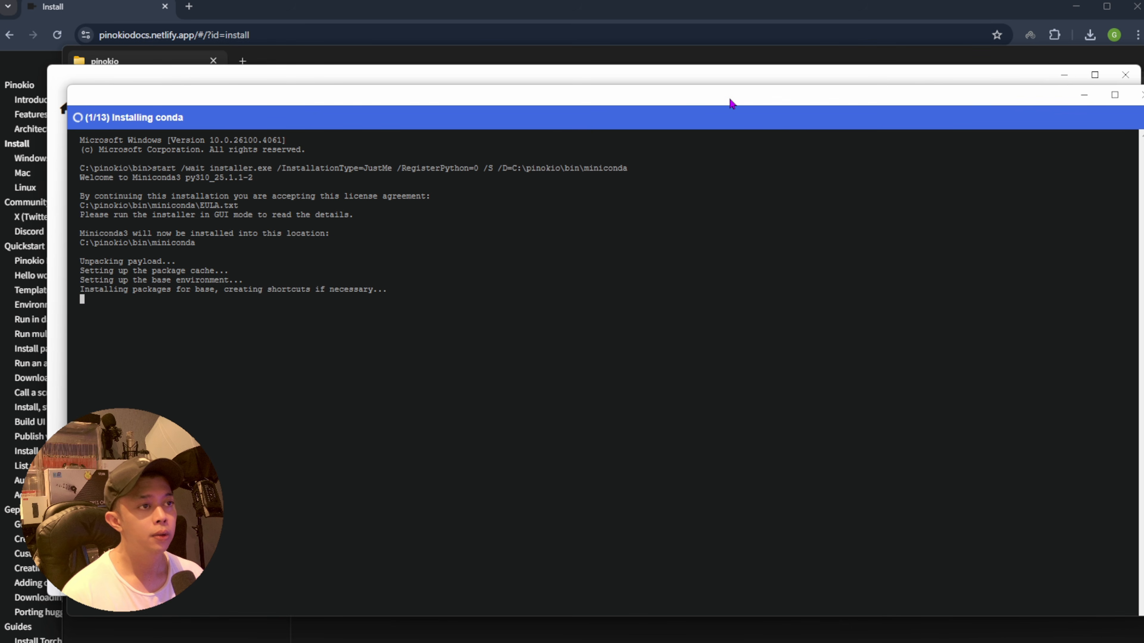
{"action": "left_click_drag", "start_coordinate": [730, 102], "coordinate": [740, 76]}
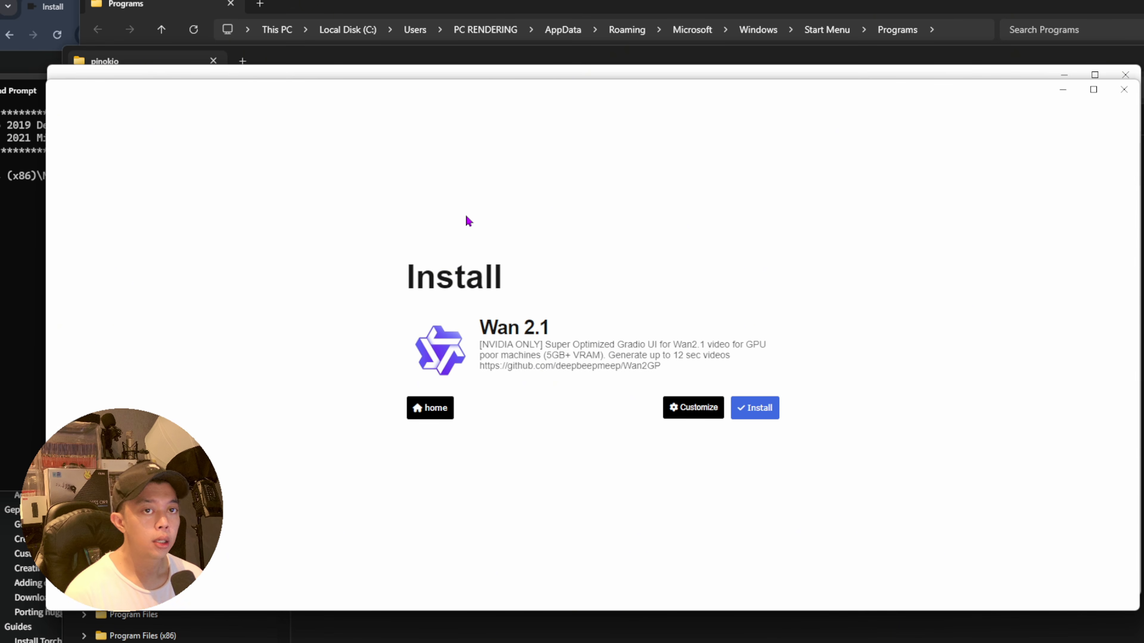
Look at the Visual Studio 2019 Developer Command Prompt window opened during installation, and return to Pinokio
{"action": "left_click", "coordinate": [9, 155]}
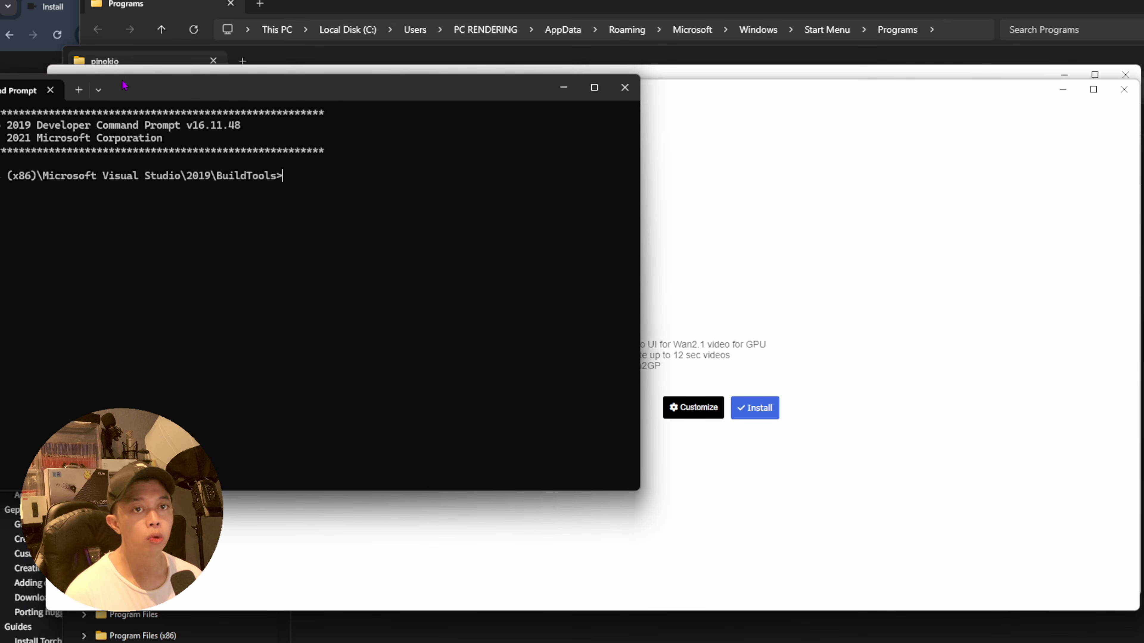
{"action": "left_click_drag", "start_coordinate": [127, 89], "coordinate": [404, 118]}
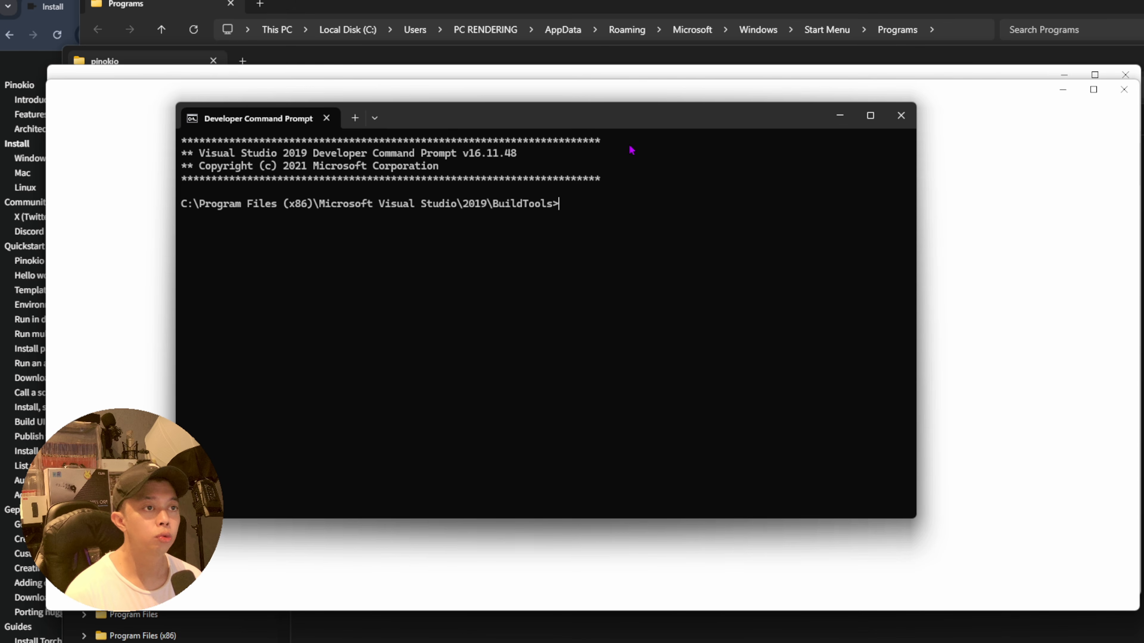
{"action": "left_click", "coordinate": [691, 96]}
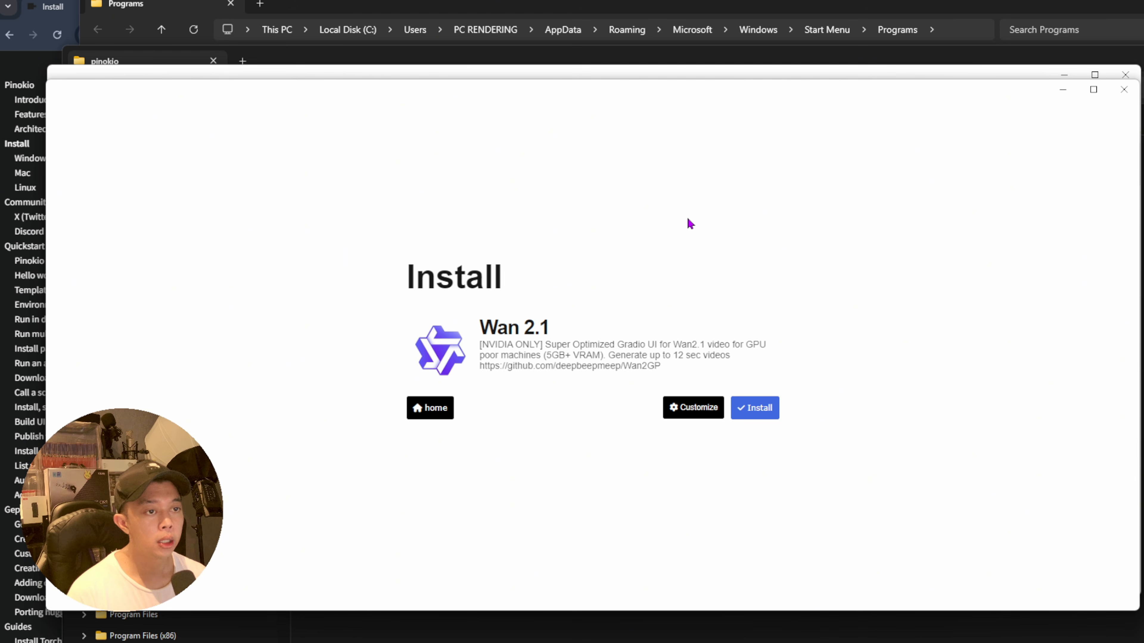
Install the Wan 2.1 app in Pinokio, dismiss the completion dialog and start the app
{"action": "left_click_drag", "start_coordinate": [639, 104], "coordinate": [656, 105]}
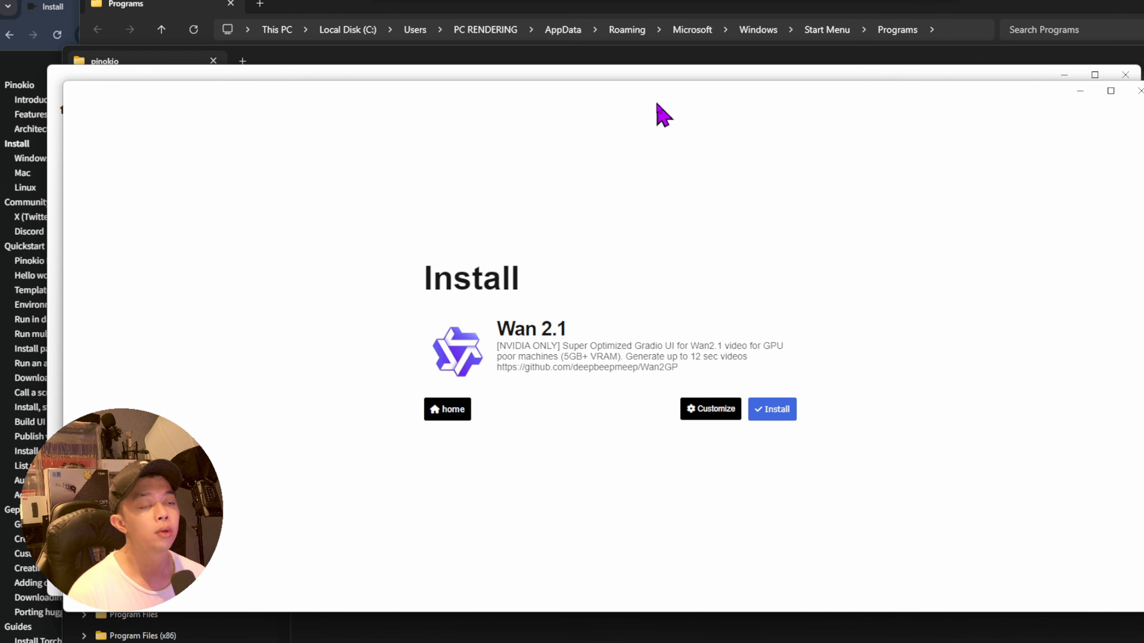
{"action": "left_click", "coordinate": [784, 418]}
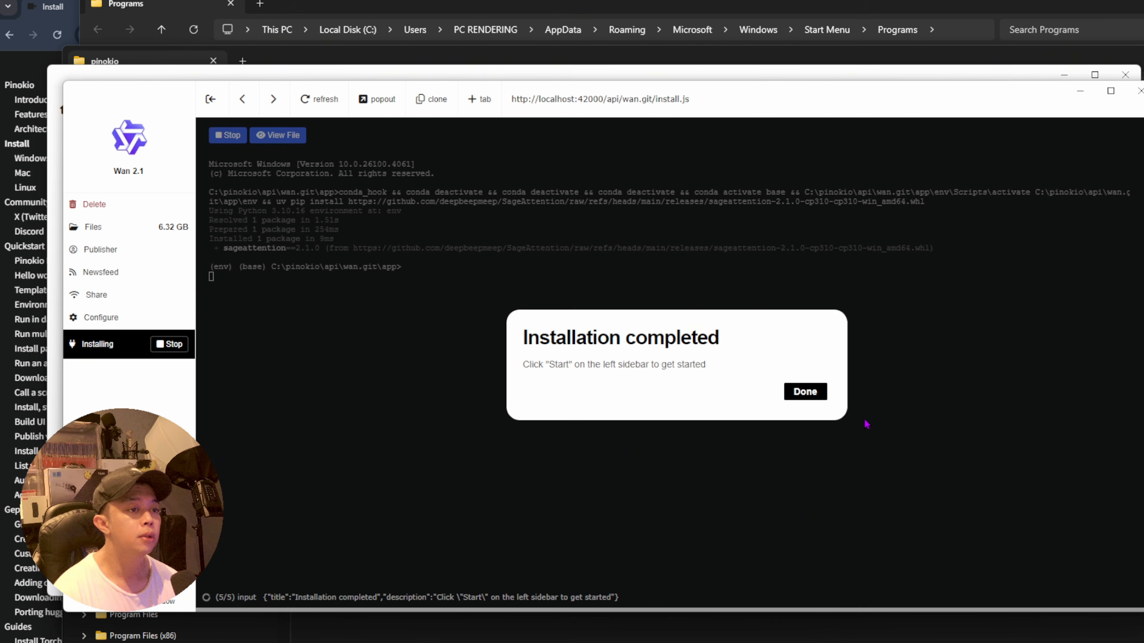
{"action": "left_click", "coordinate": [813, 397]}
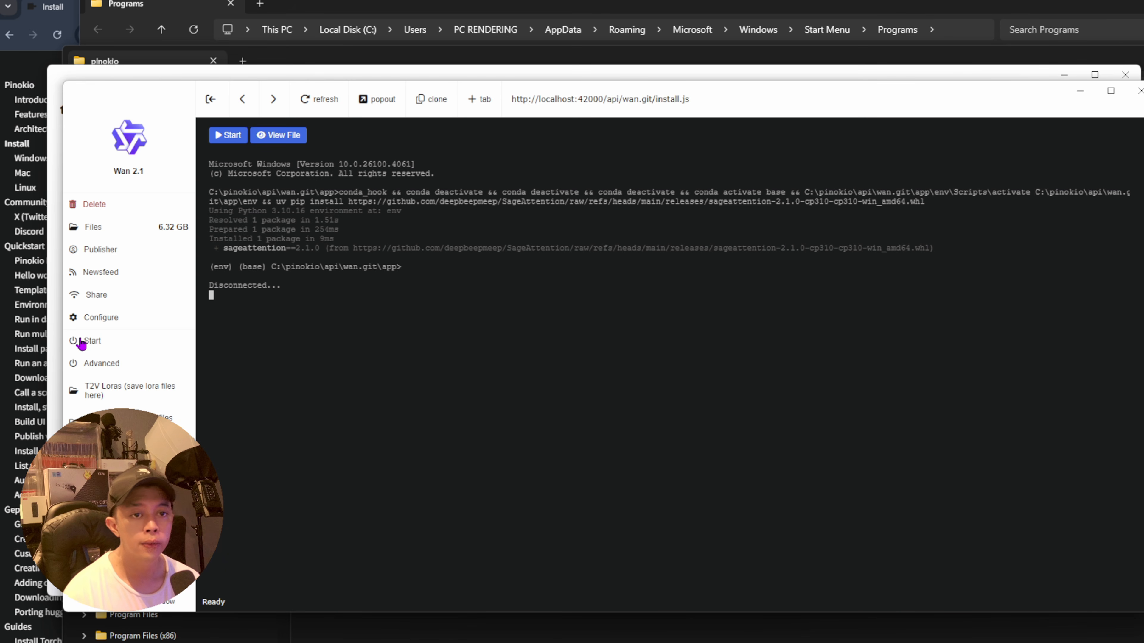
{"action": "left_click", "coordinate": [95, 343]}
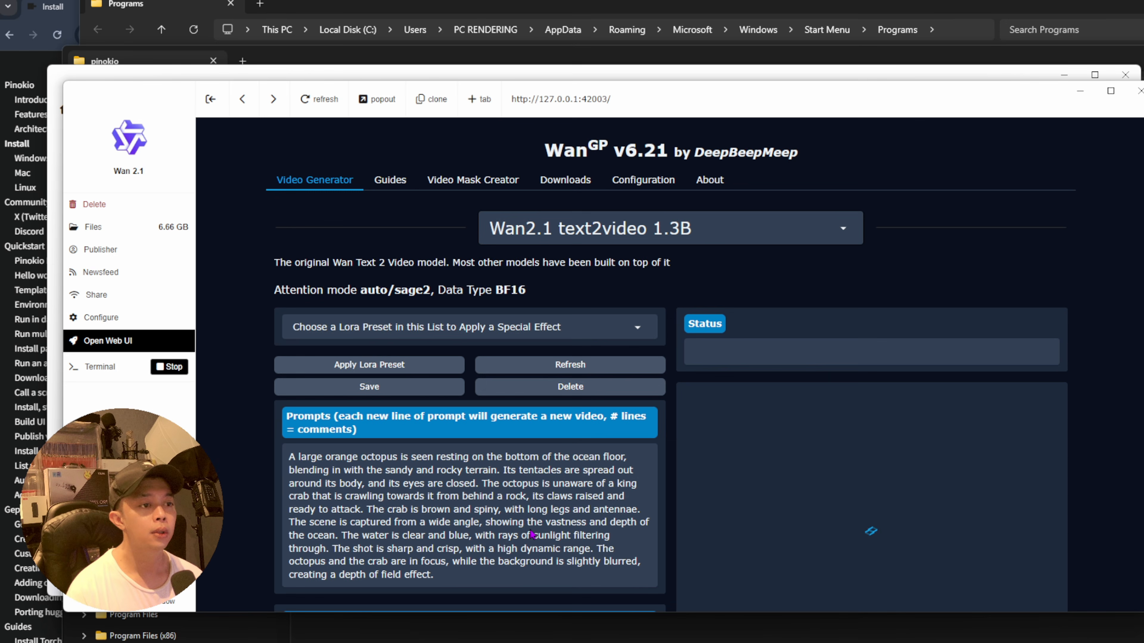
Enlarge and reposition the Pinokio window so the WanGP web interface fills the screen
{"action": "scroll", "coordinate": [568, 439], "scroll_direction": "down", "scroll_amount": 3}
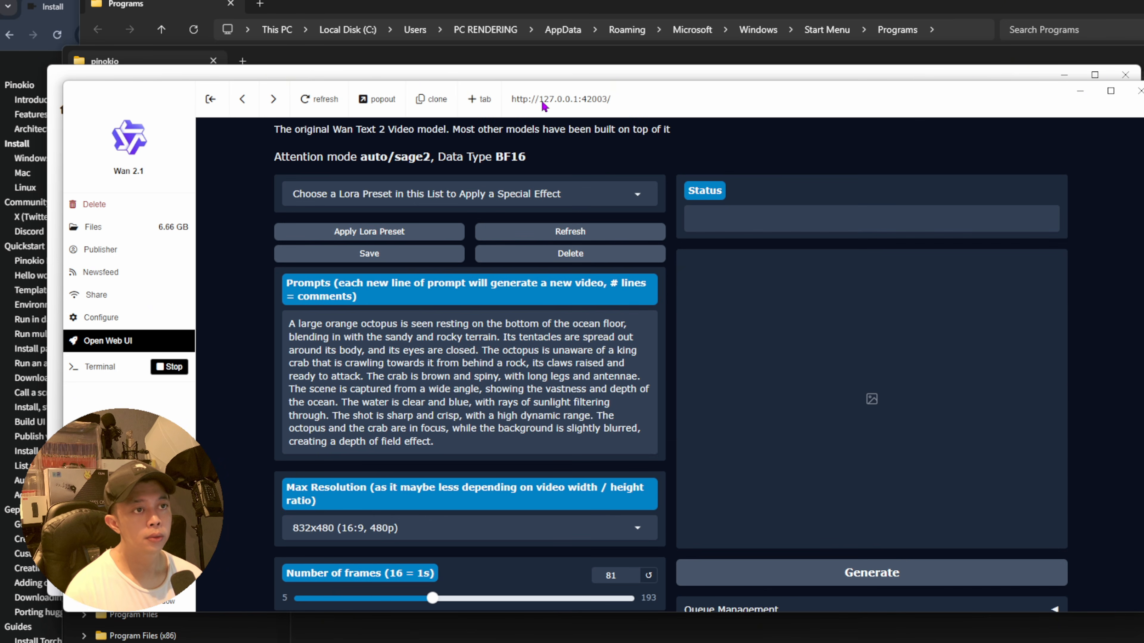
{"action": "mouse_move", "coordinate": [624, 100]}
{"action": "left_mouse_down"}
{"action": "mouse_move", "coordinate": [570, 102]}
{"action": "mouse_move", "coordinate": [631, 109]}
{"action": "left_mouse_up"}
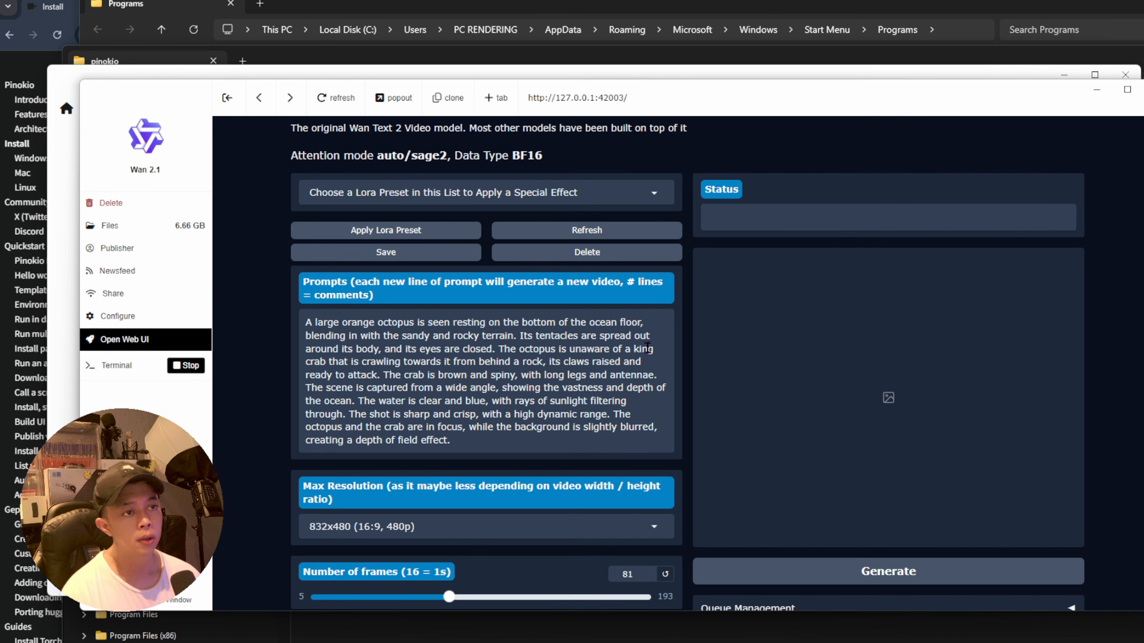
{"action": "scroll", "coordinate": [648, 347], "scroll_direction": "up", "scroll_amount": 3}
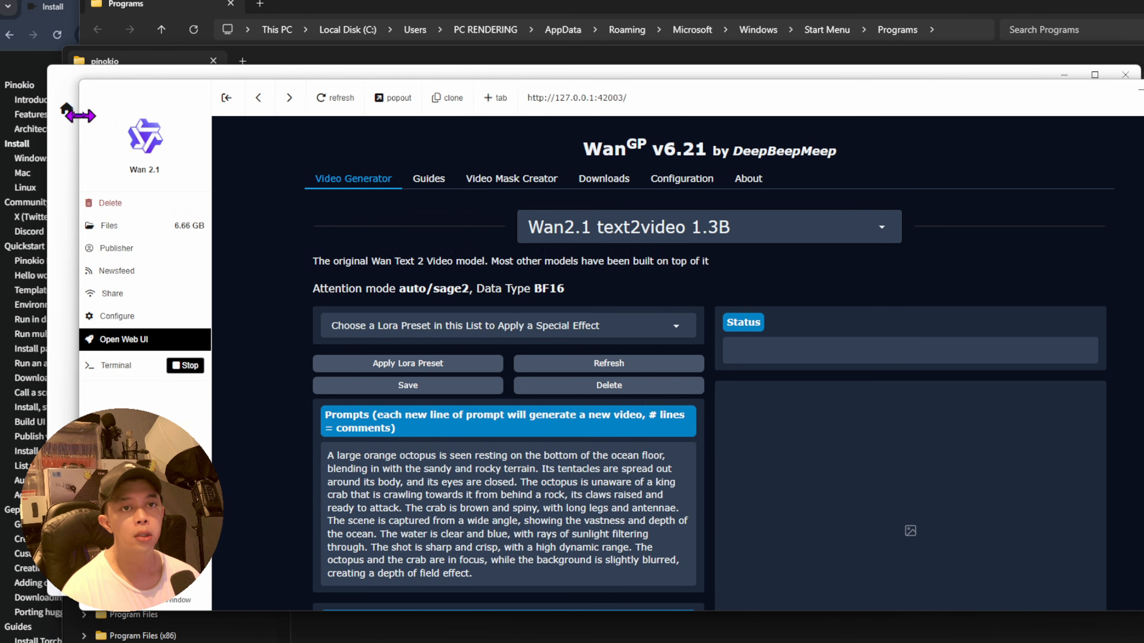
{"action": "left_click_drag", "start_coordinate": [79, 116], "coordinate": [14, 116]}
{"action": "left_click_drag", "start_coordinate": [675, 66], "coordinate": [678, 5]}
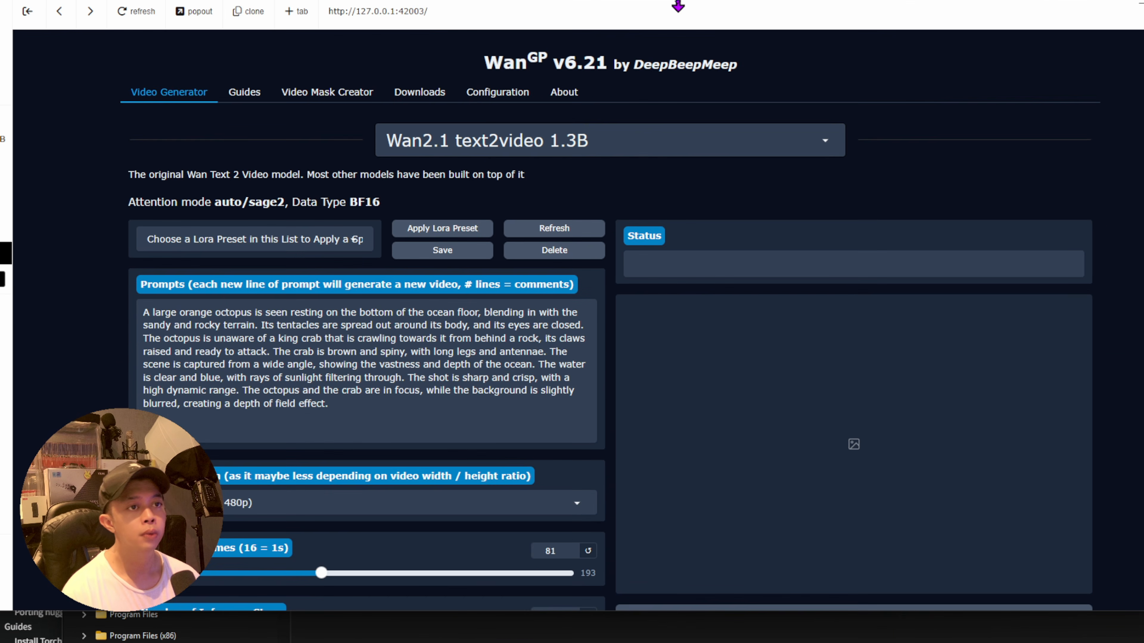
{"action": "left_click_drag", "start_coordinate": [608, 611], "coordinate": [607, 642]}
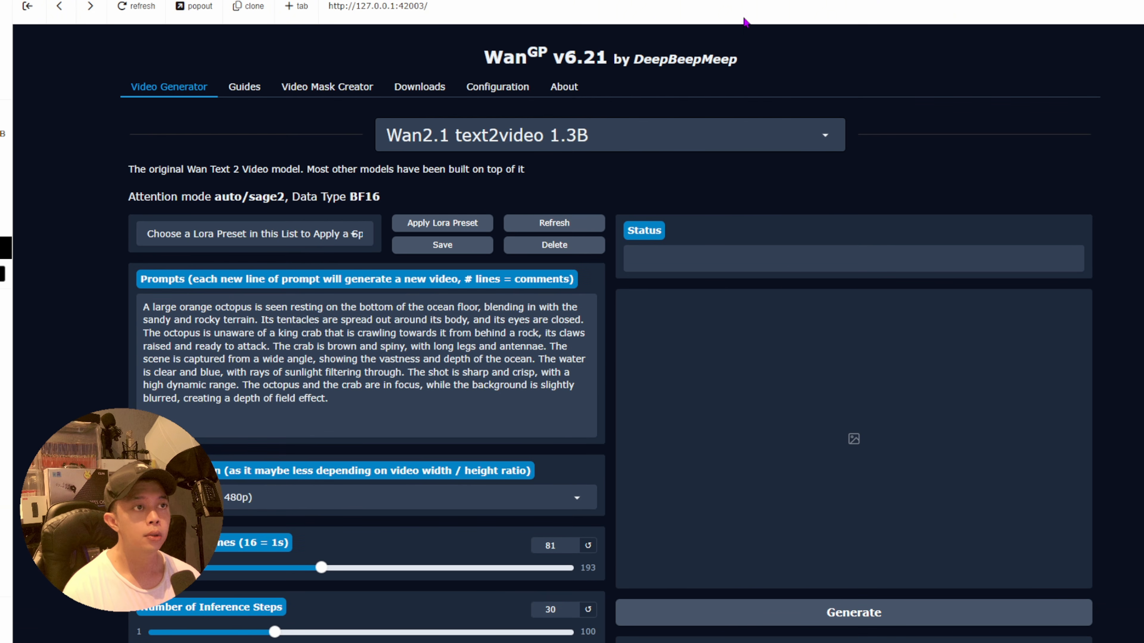
{"action": "mouse_move", "coordinate": [743, 16]}
{"action": "left_mouse_down"}
{"action": "mouse_move", "coordinate": [729, 16]}
{"action": "mouse_move", "coordinate": [753, 20]}
{"action": "mouse_move", "coordinate": [727, 19]}
{"action": "left_mouse_up"}
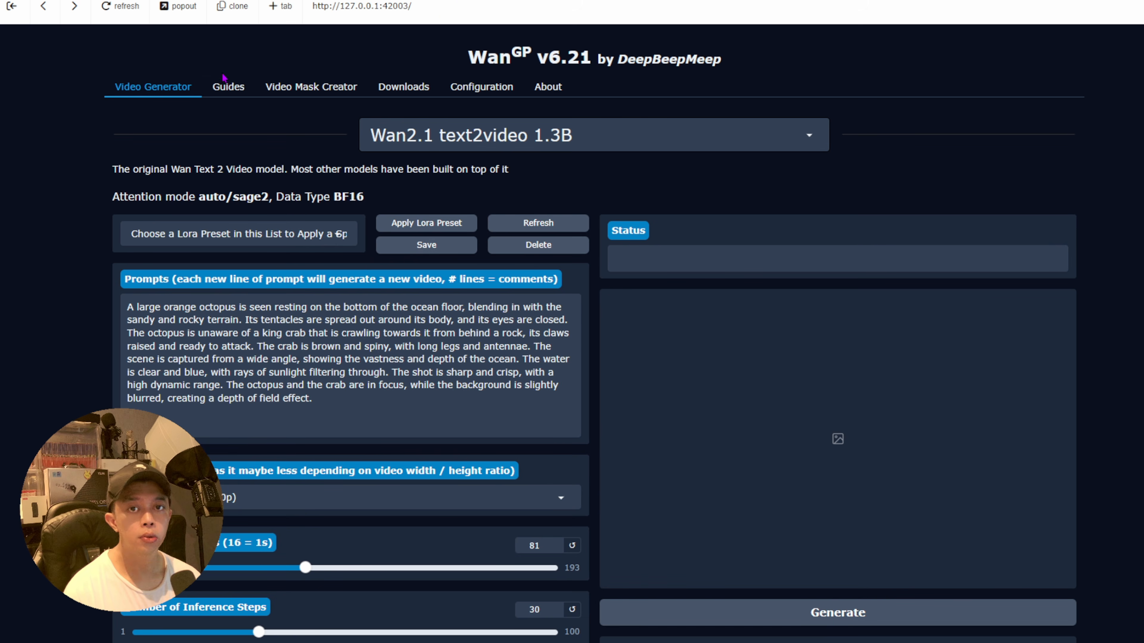
Open WanGP's Models guide and examine the model descriptions from Wan 2.1 Text2Video through LTX Video 13B Distilled
{"action": "left_click", "coordinate": [223, 85]}
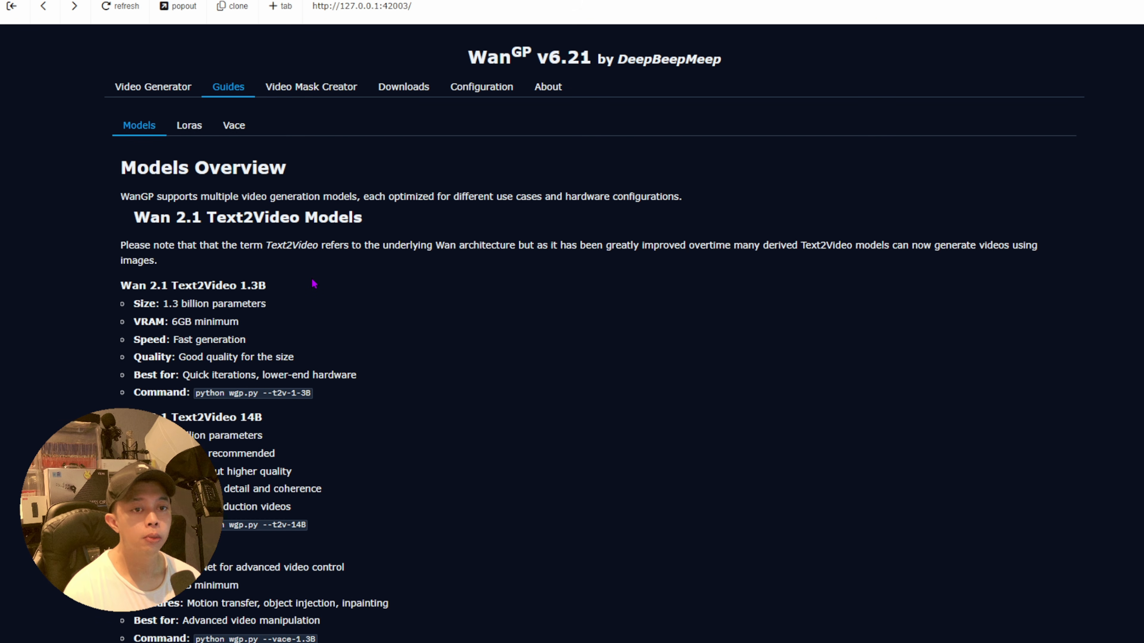
{"action": "scroll", "coordinate": [314, 284], "scroll_direction": "down", "scroll_amount": 1}
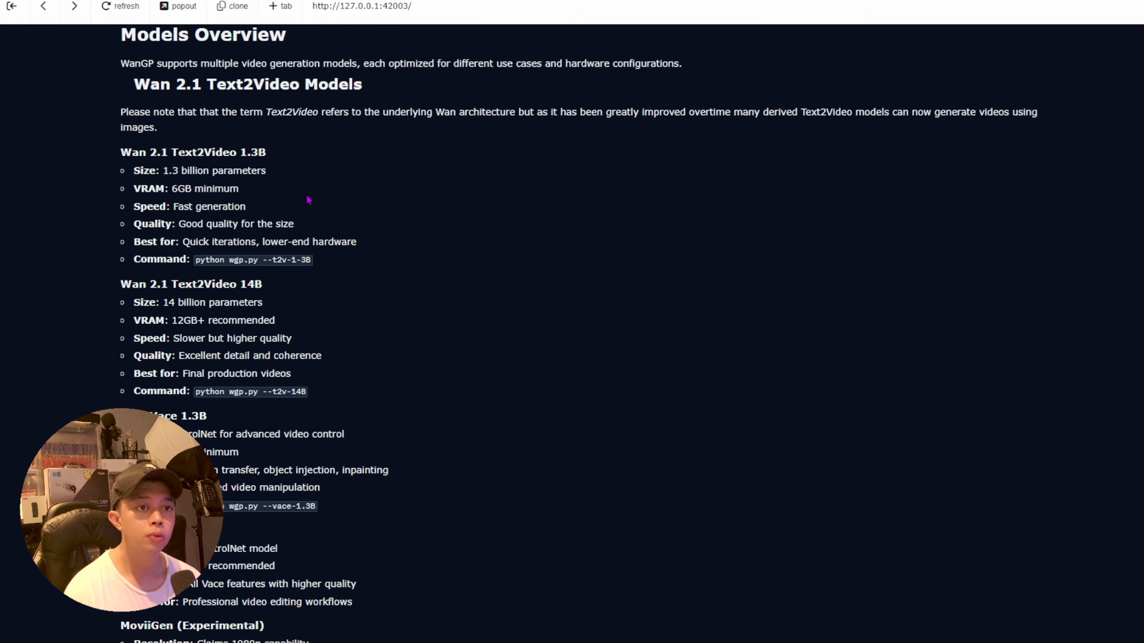
{"action": "scroll", "coordinate": [354, 262], "scroll_direction": "down", "scroll_amount": 2}
{"action": "scroll", "coordinate": [354, 261], "scroll_direction": "down", "scroll_amount": 9}
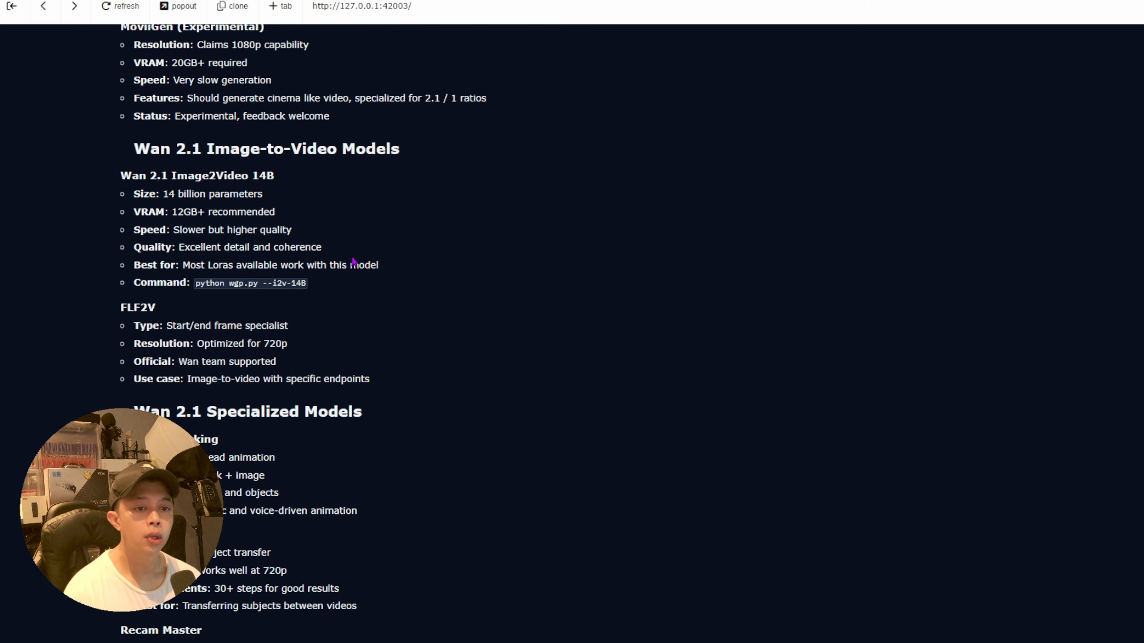
{"action": "scroll", "coordinate": [354, 261], "scroll_direction": "down", "scroll_amount": 4}
{"action": "scroll", "coordinate": [354, 261], "scroll_direction": "down", "scroll_amount": 3}
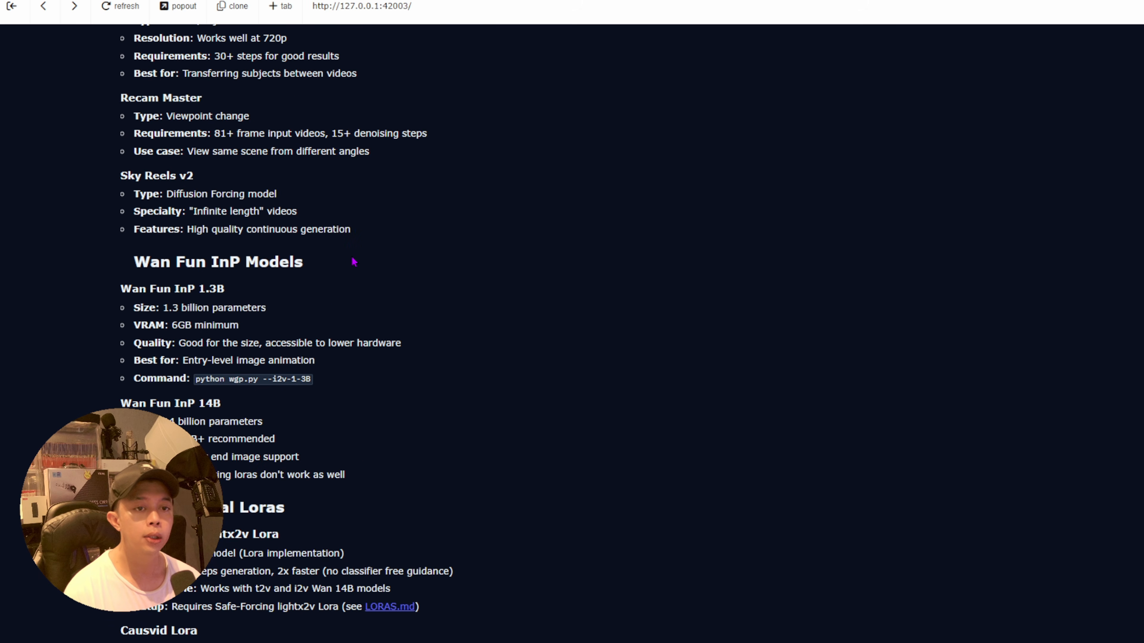
{"action": "scroll", "coordinate": [354, 261], "scroll_direction": "down", "scroll_amount": 4}
{"action": "scroll", "coordinate": [354, 261], "scroll_direction": "down", "scroll_amount": 9}
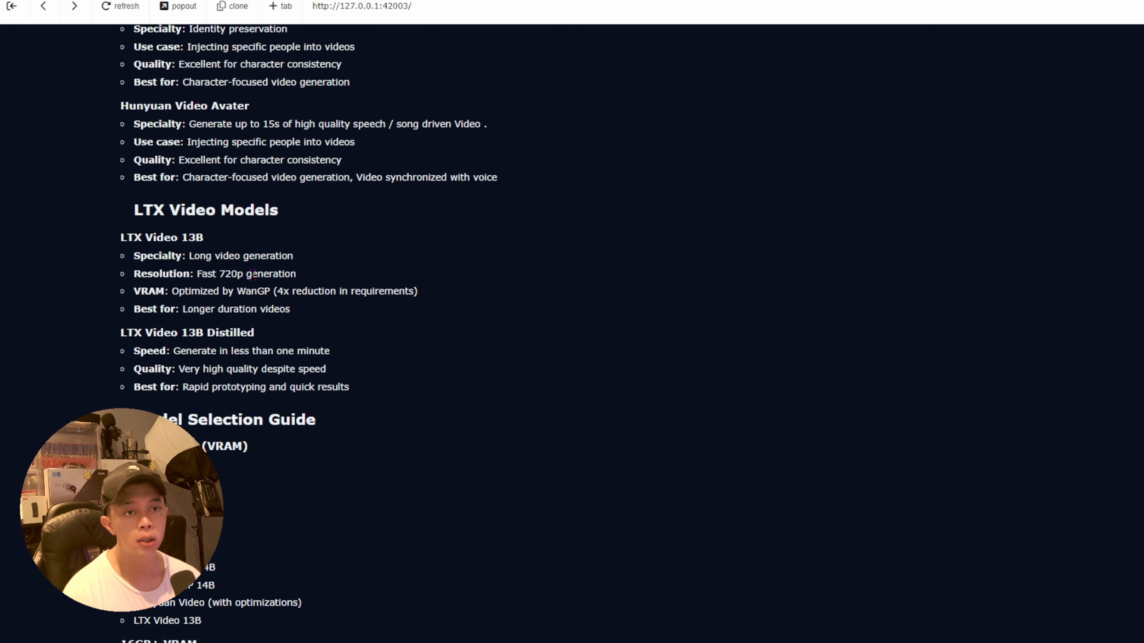
{"action": "scroll", "coordinate": [305, 282], "scroll_direction": "down", "scroll_amount": 1}
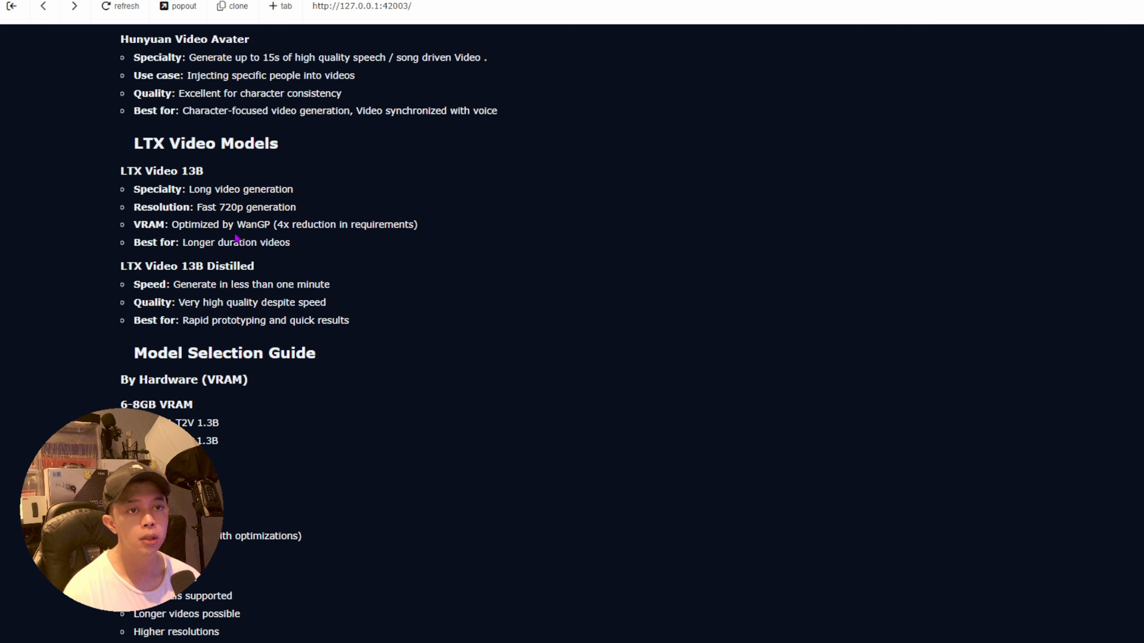
{"action": "scroll", "coordinate": [311, 251], "scroll_direction": "down", "scroll_amount": 1}
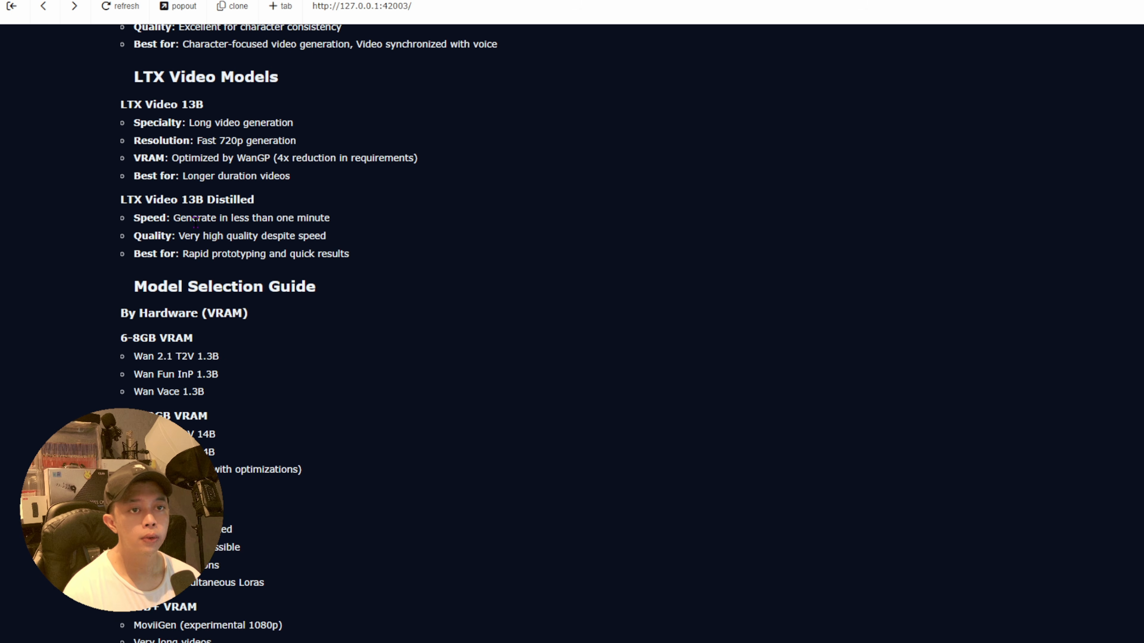
{"action": "scroll", "coordinate": [279, 270], "scroll_direction": "up", "scroll_amount": 2}
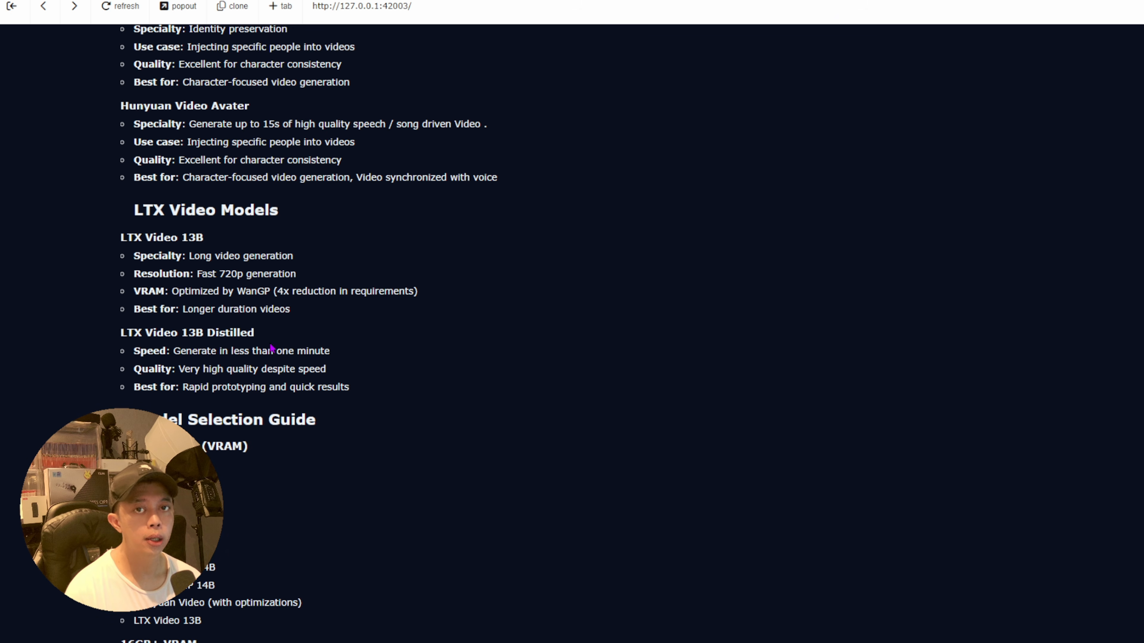
Examine the Model Selection Guide by VRAM and use case, along with the Performance Comparison of speed and quality
{"action": "scroll", "coordinate": [272, 348], "scroll_direction": "up", "scroll_amount": 10}
{"action": "scroll", "coordinate": [272, 350], "scroll_direction": "down", "scroll_amount": 15}
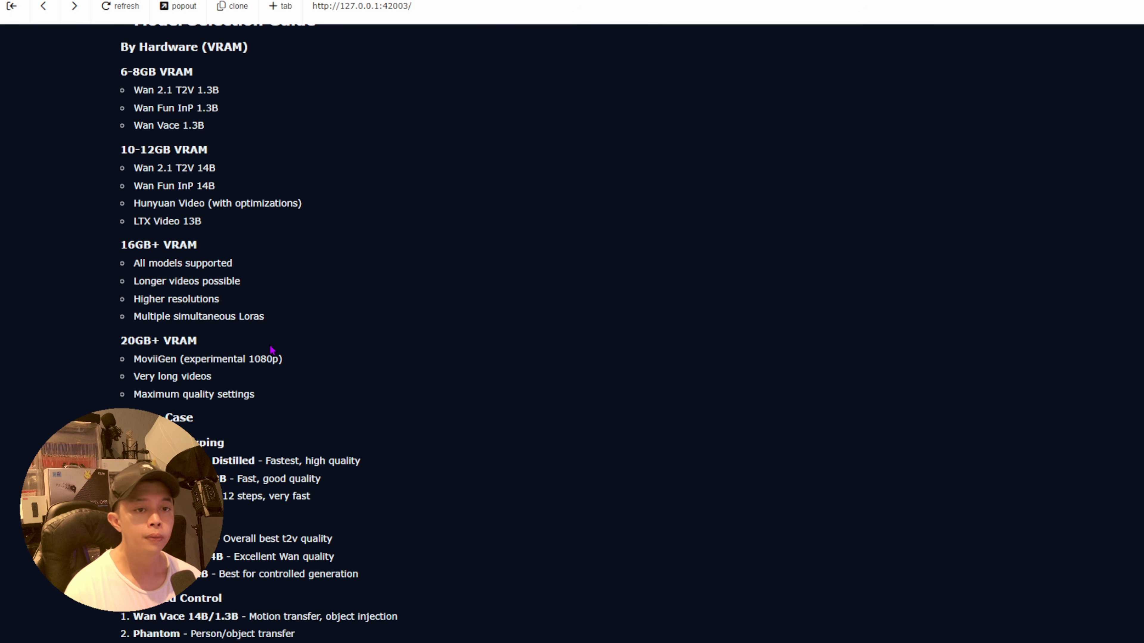
{"action": "scroll", "coordinate": [272, 349], "scroll_direction": "down", "scroll_amount": 4}
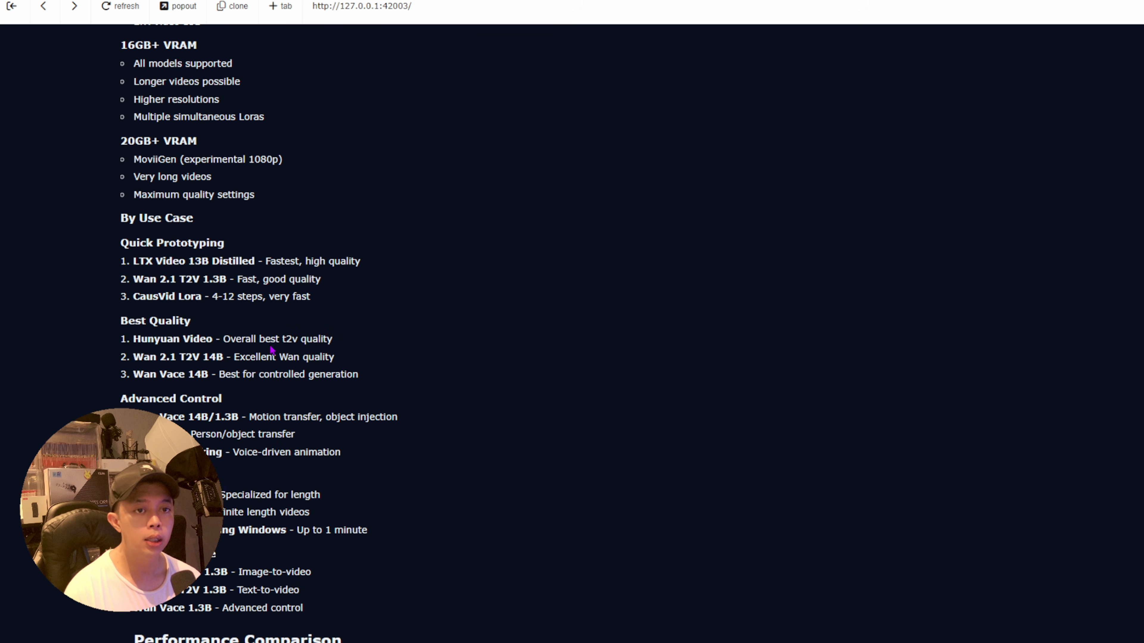
{"action": "scroll", "coordinate": [272, 350], "scroll_direction": "down", "scroll_amount": 10}
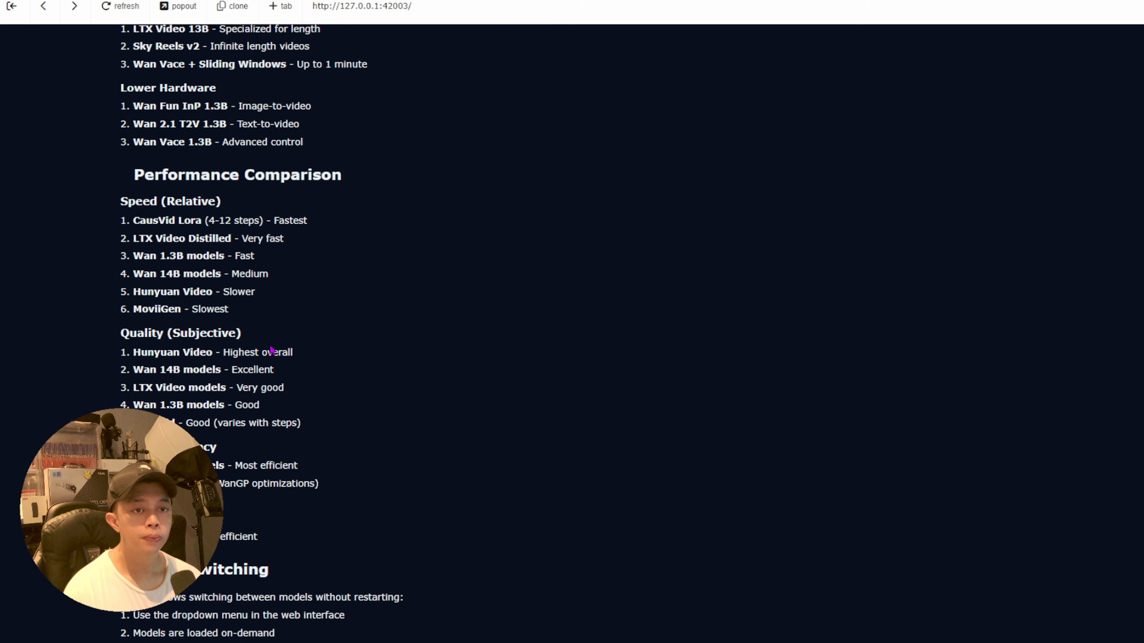
{"action": "scroll", "coordinate": [271, 350], "scroll_direction": "down", "scroll_amount": 3}
Return to the start of the Models Overview and highlight the Wan 2.1 Text2Video 1.3B heading
{"action": "scroll", "coordinate": [272, 350], "scroll_direction": "up", "scroll_amount": 20}
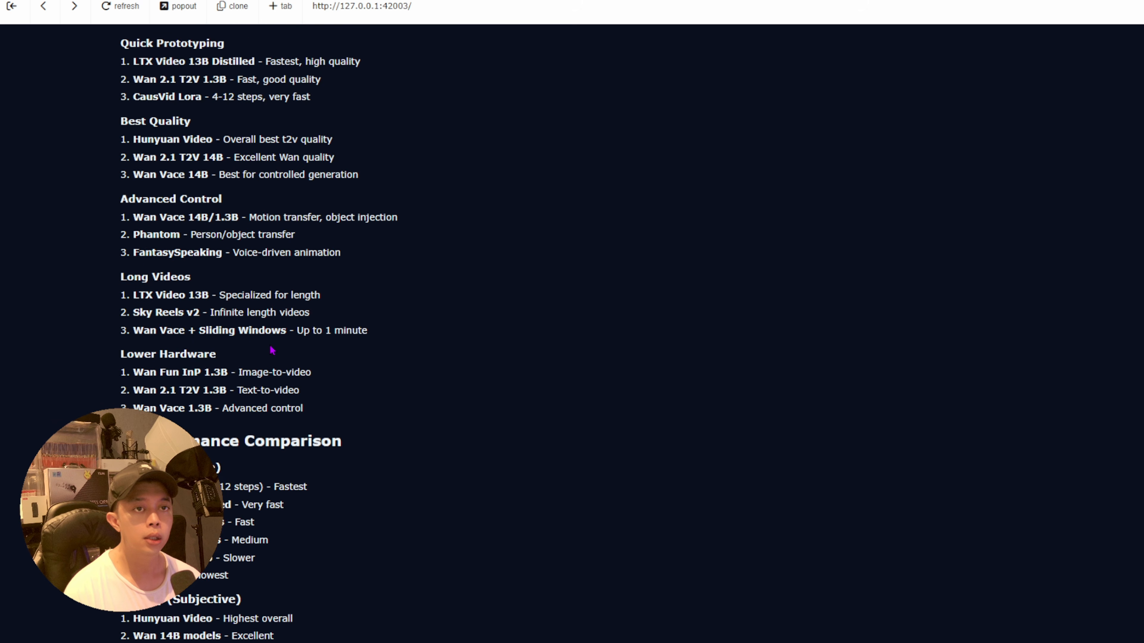
{"action": "scroll", "coordinate": [271, 350], "scroll_direction": "up", "scroll_amount": 20}
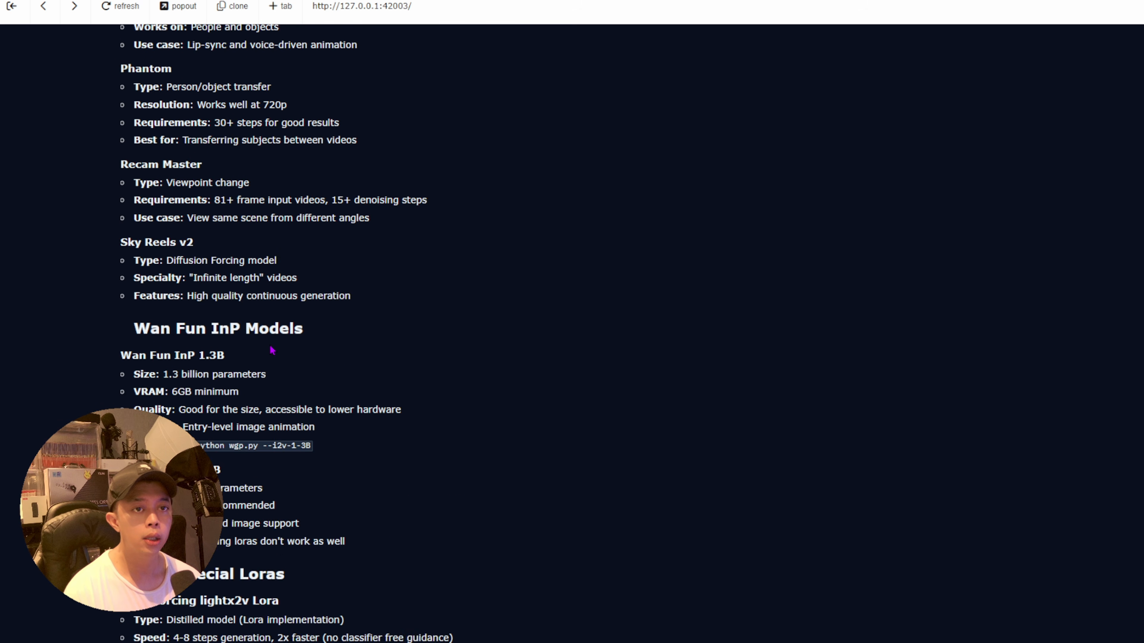
{"action": "scroll", "coordinate": [272, 349], "scroll_direction": "up", "scroll_amount": 1}
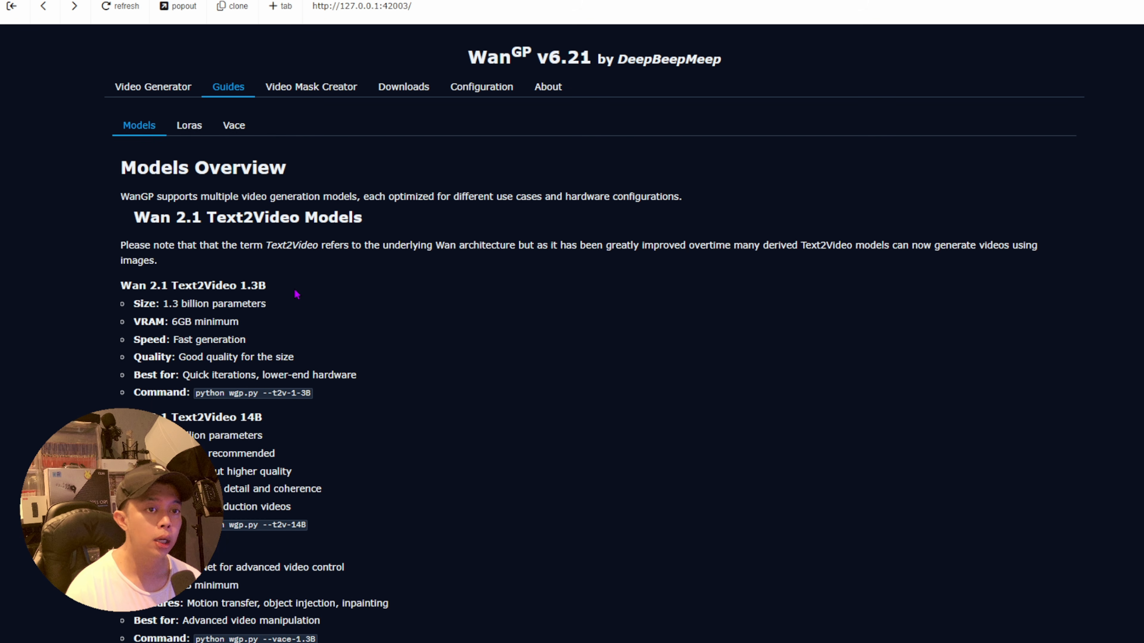
{"action": "left_click_drag", "start_coordinate": [285, 289], "coordinate": [118, 288]}
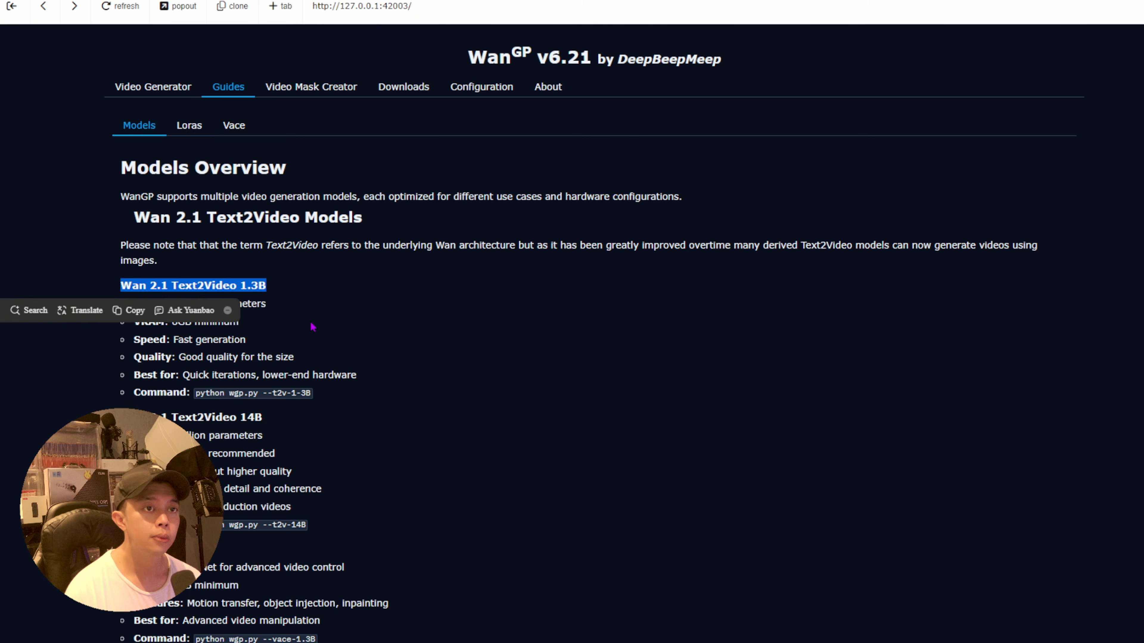
Return to the Video Generator, look through the available models without changing the selection, and view the prompt and generation settings
{"action": "left_click", "coordinate": [141, 88]}
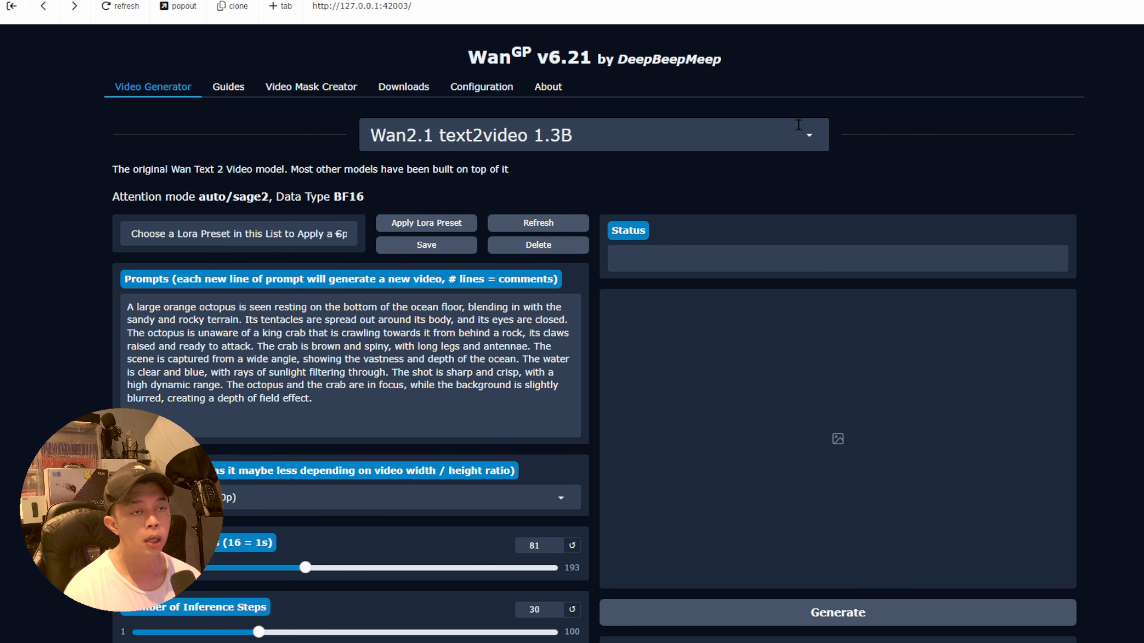
{"action": "left_click", "coordinate": [811, 139]}
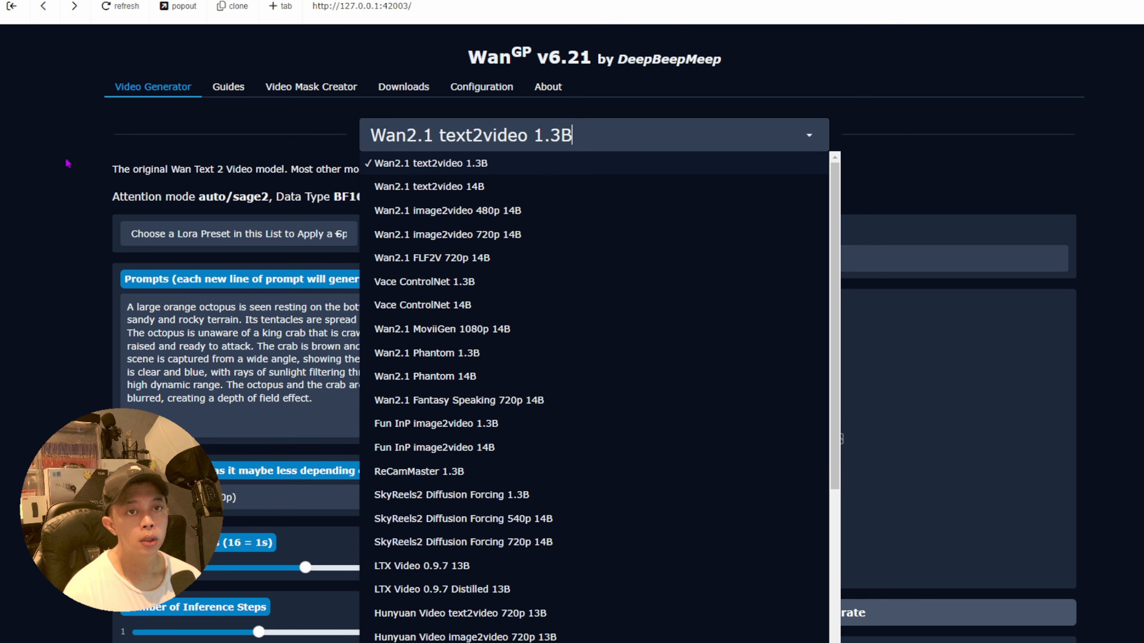
{"action": "left_click", "coordinate": [168, 163]}
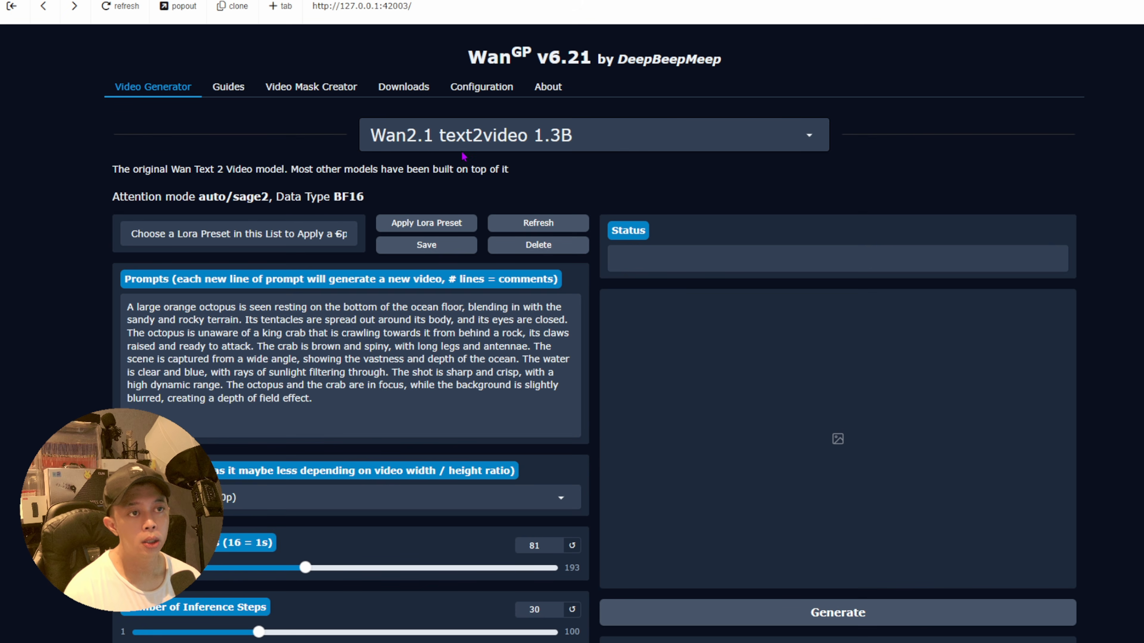
{"action": "scroll", "coordinate": [459, 180], "scroll_direction": "down", "scroll_amount": 3}
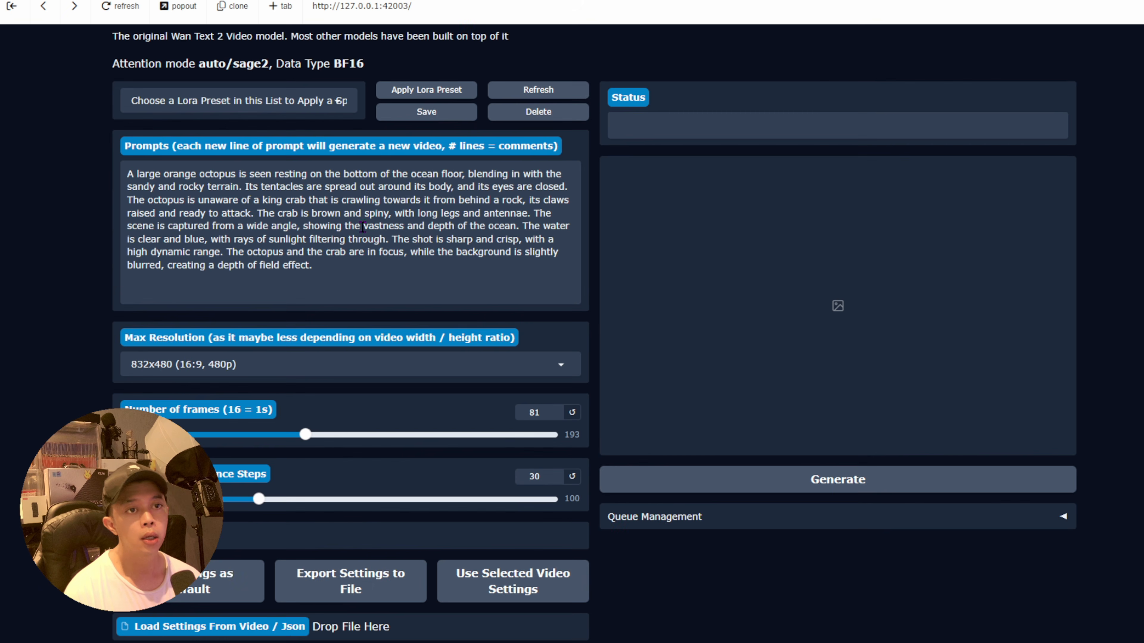
Switch the model to Wan2.1 image2video 720p 14B and set it to use both a Start and an End Image
{"action": "scroll", "coordinate": [360, 225], "scroll_direction": "up", "scroll_amount": 3}
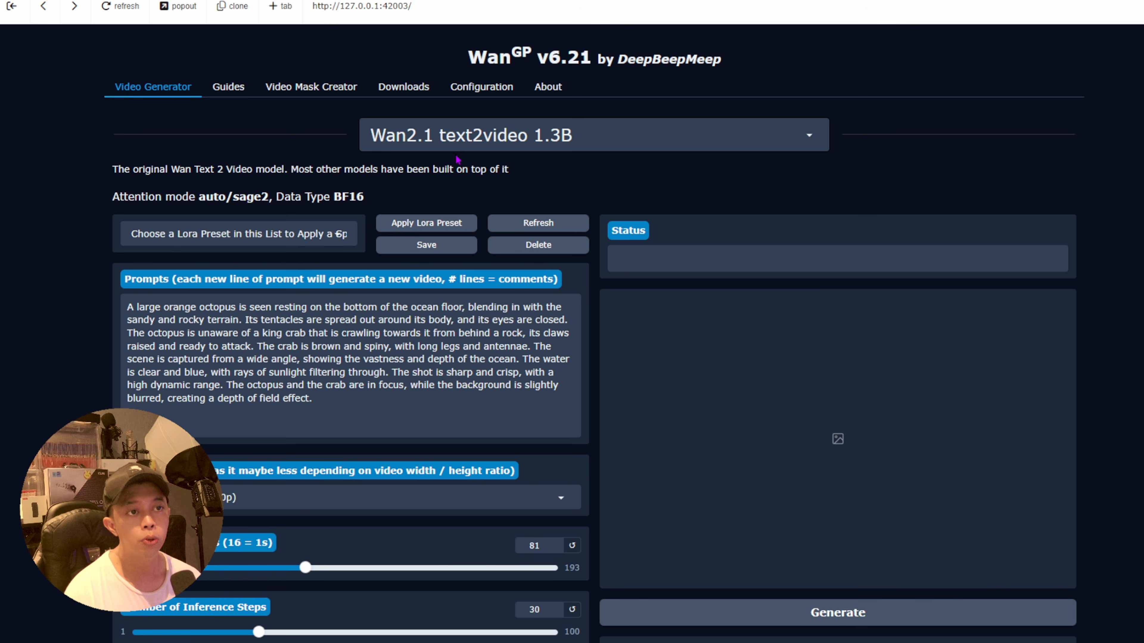
{"action": "left_click", "coordinate": [633, 131]}
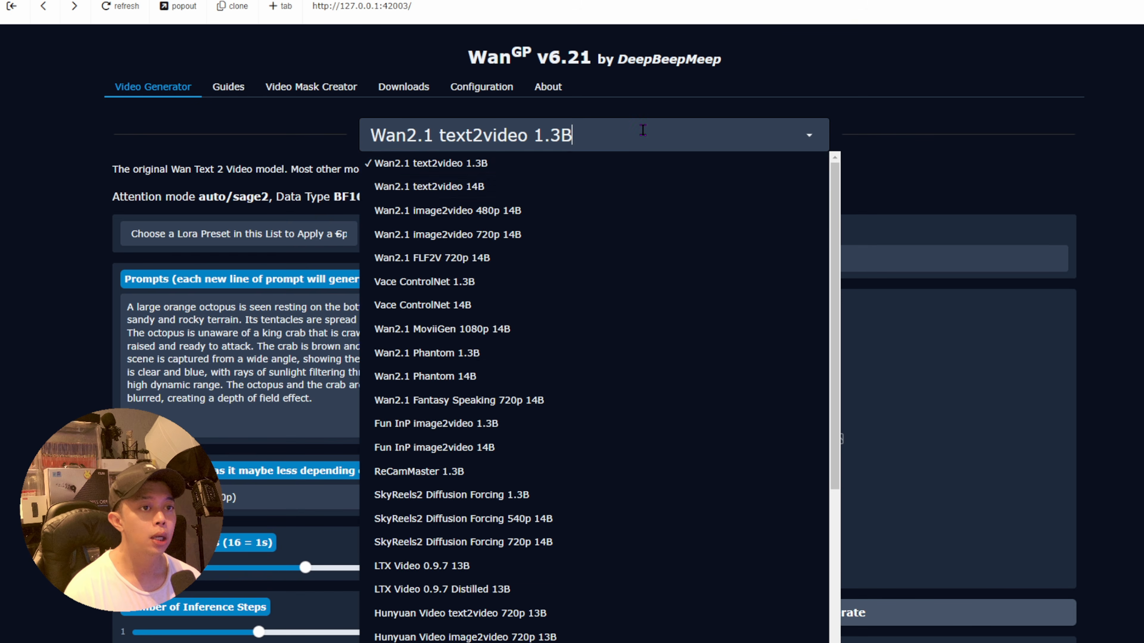
{"action": "left_click", "coordinate": [619, 233]}
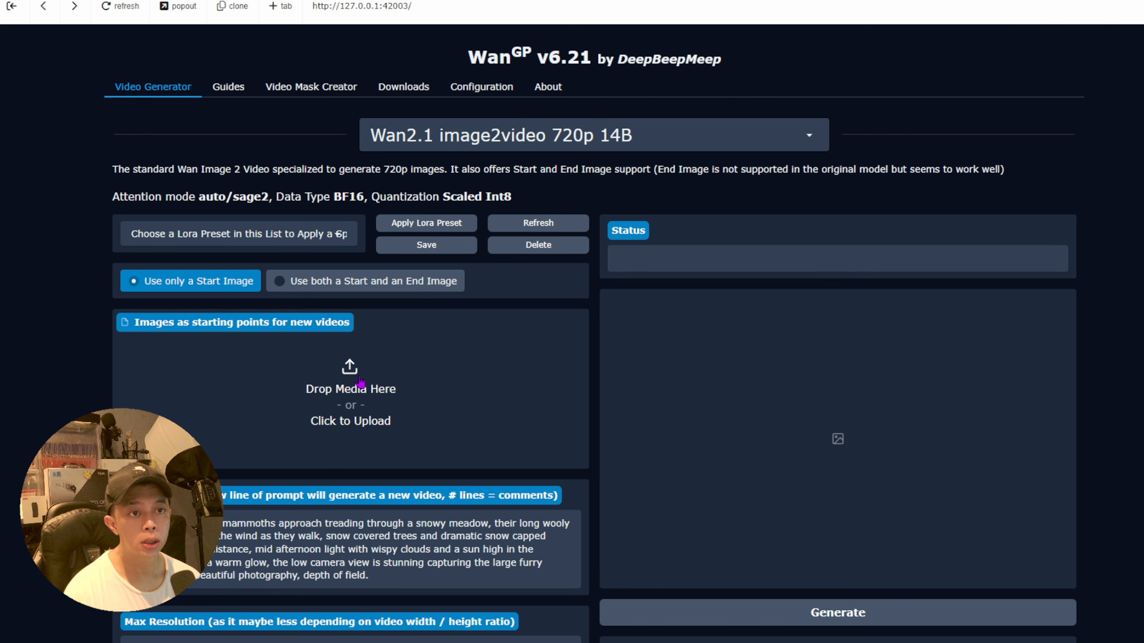
{"action": "left_click", "coordinate": [383, 282]}
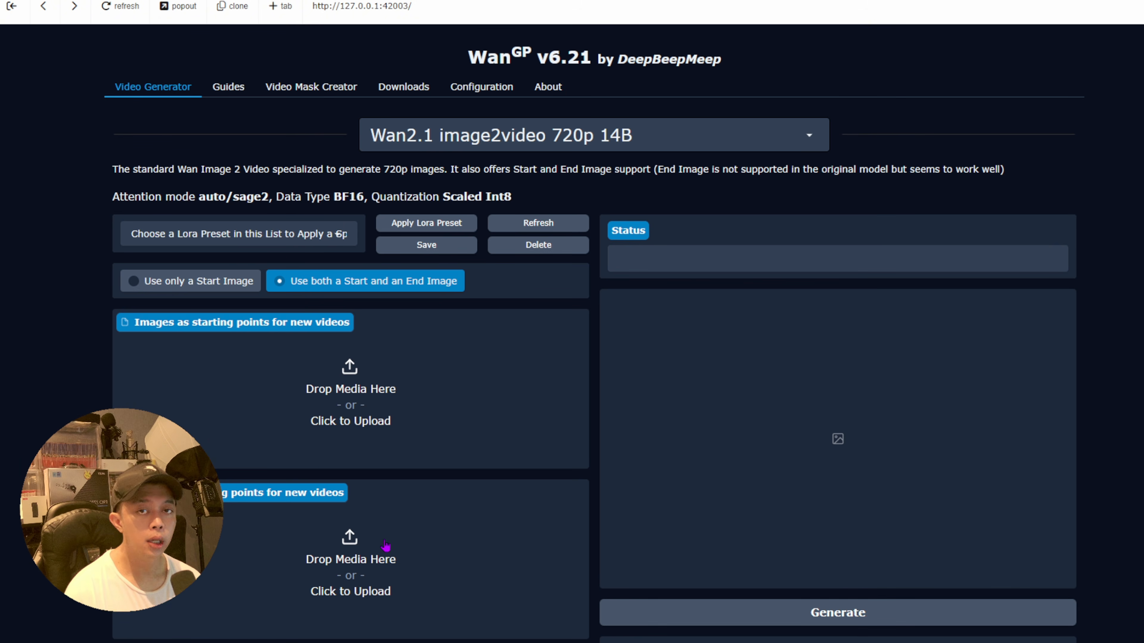
Look through the rest of the model list, including the SkyReels2, LTX Video and Hunyuan entries, without changing the selection
{"action": "left_click", "coordinate": [578, 131]}
{"action": "scroll", "coordinate": [456, 472], "scroll_direction": "down", "scroll_amount": 1}
{"action": "scroll", "coordinate": [456, 472], "scroll_direction": "down", "scroll_amount": 2}
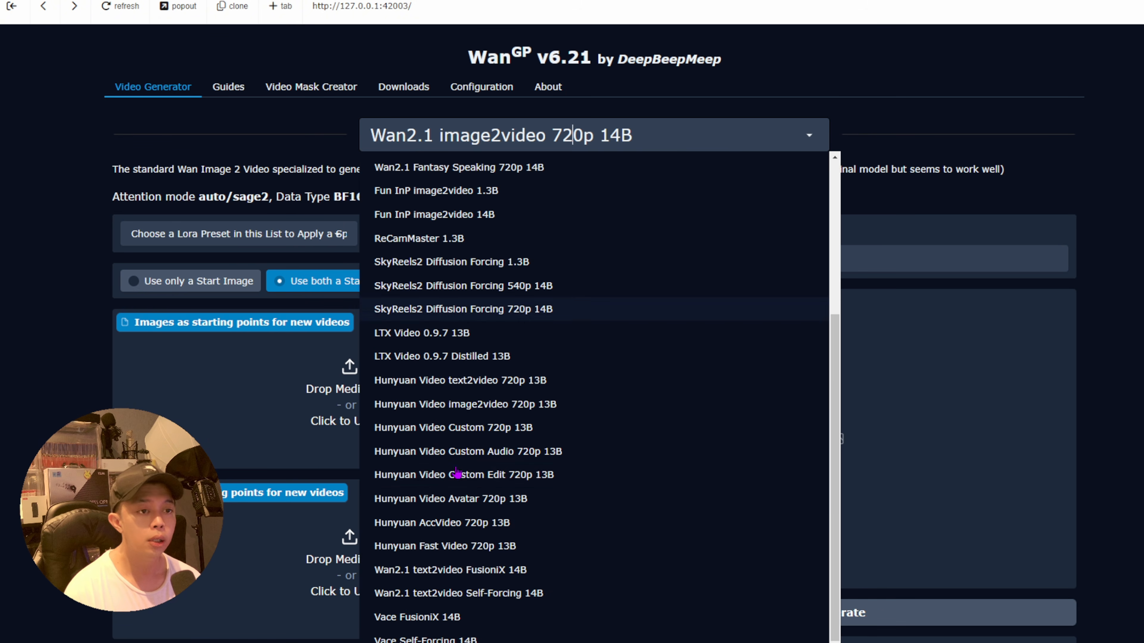
{"action": "left_click", "coordinate": [217, 390]}
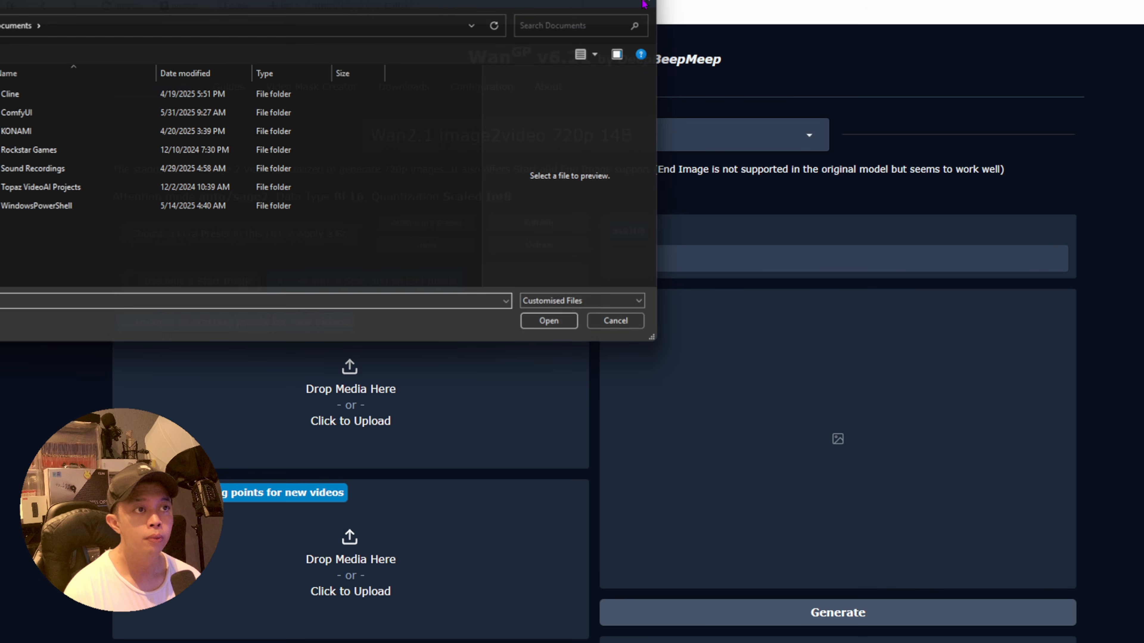
{"action": "left_click", "coordinate": [615, 321]}
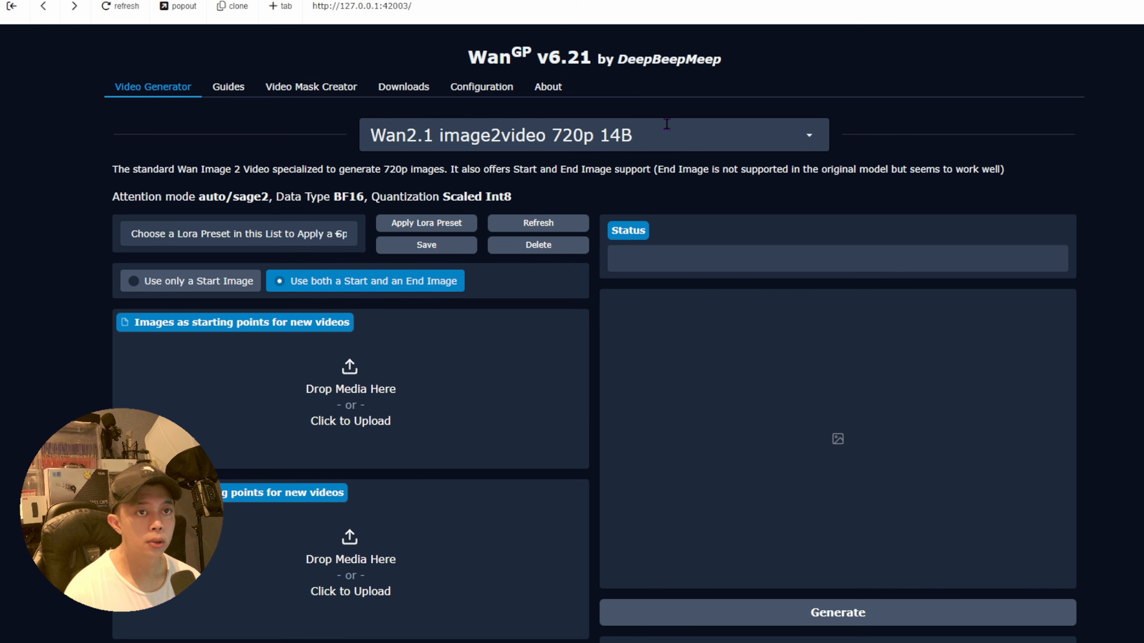
Reopen the Models guide and review the size, VRAM and speed details of the Wan 2.1 Text2Video and Vace models
{"action": "left_click", "coordinate": [233, 86]}
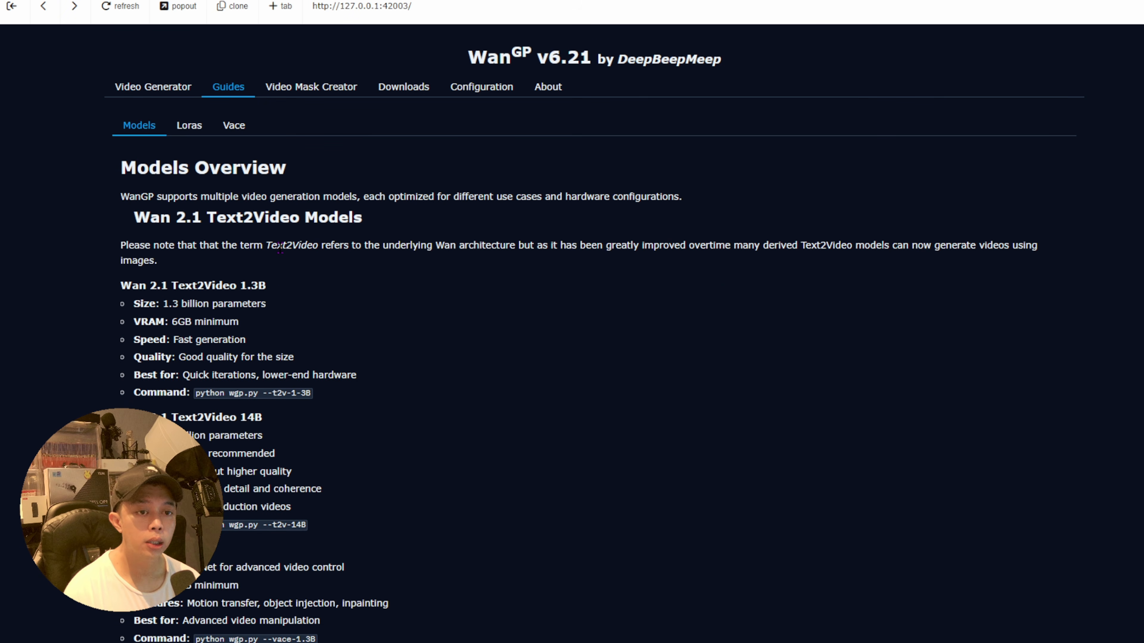
{"action": "scroll", "coordinate": [279, 247], "scroll_direction": "down", "scroll_amount": 5}
{"action": "scroll", "coordinate": [279, 247], "scroll_direction": "up", "scroll_amount": 1}
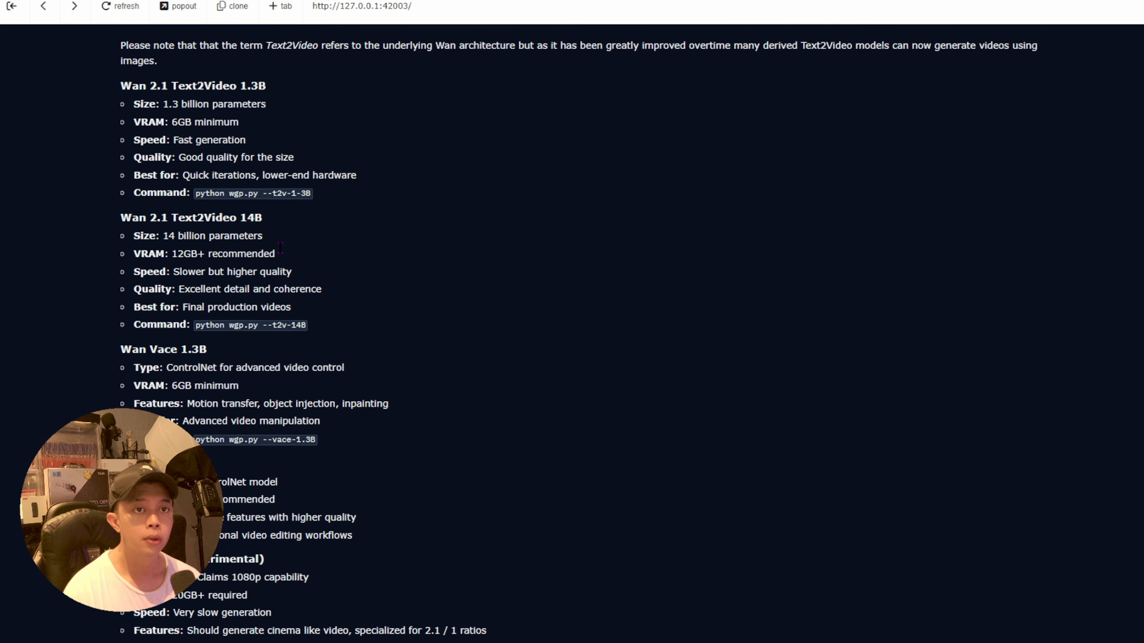
{"action": "scroll", "coordinate": [280, 247], "scroll_direction": "up", "scroll_amount": 4}
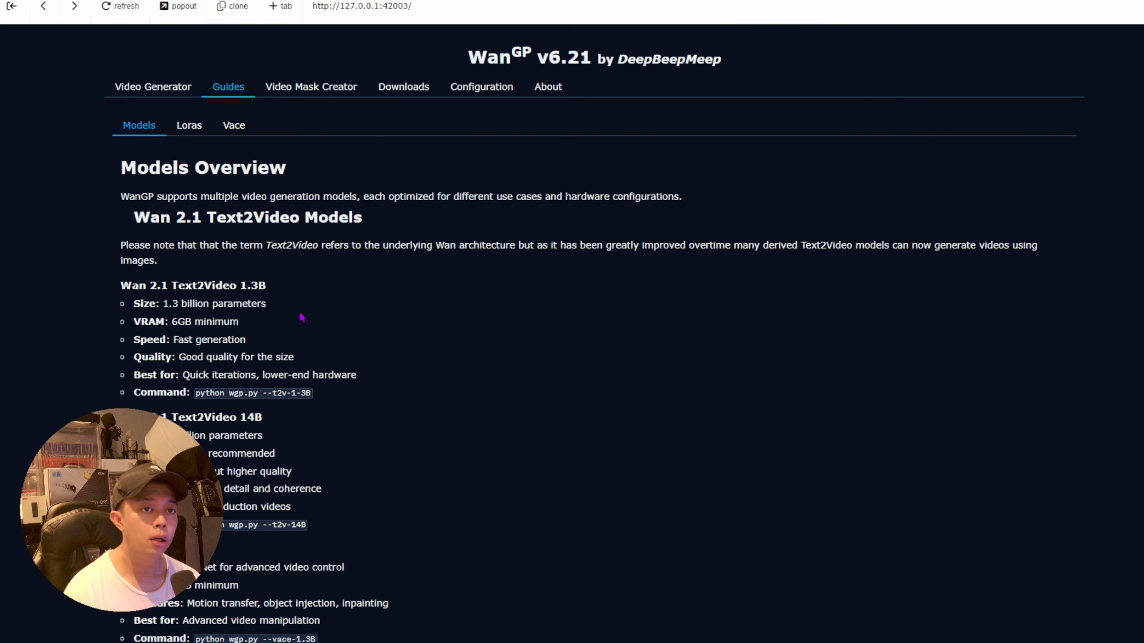
{"action": "scroll", "coordinate": [302, 319], "scroll_direction": "down", "scroll_amount": 4}
{"action": "scroll", "coordinate": [302, 318], "scroll_direction": "up", "scroll_amount": 4}
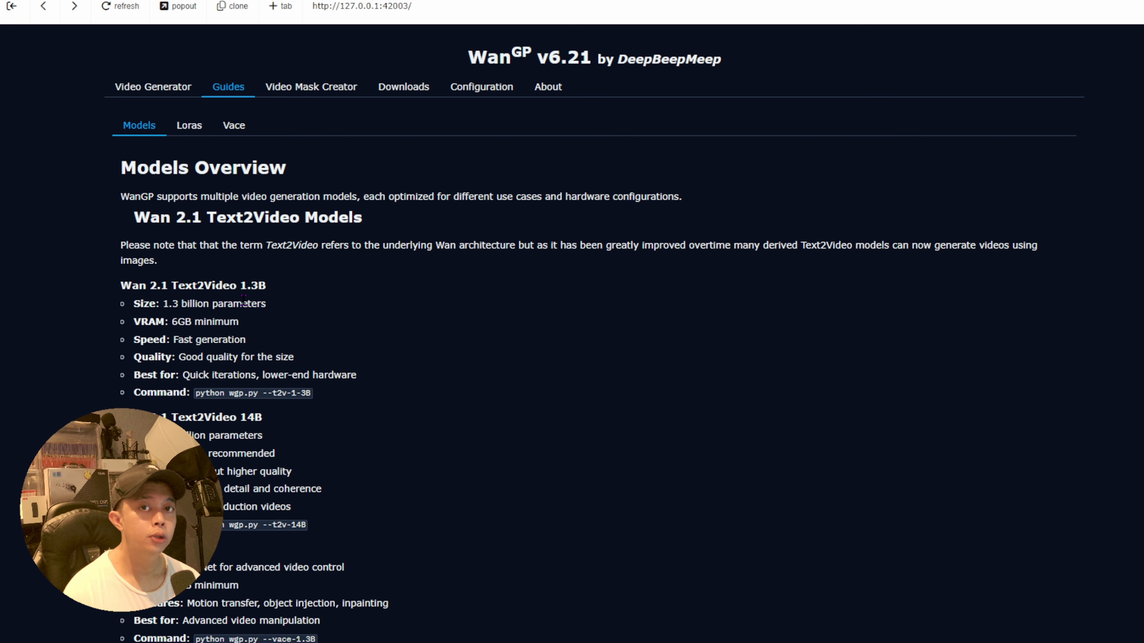
Return to the Video Generator and select the LTX Video 0.9.7 Distilled 13B model
{"action": "left_click", "coordinate": [134, 87]}
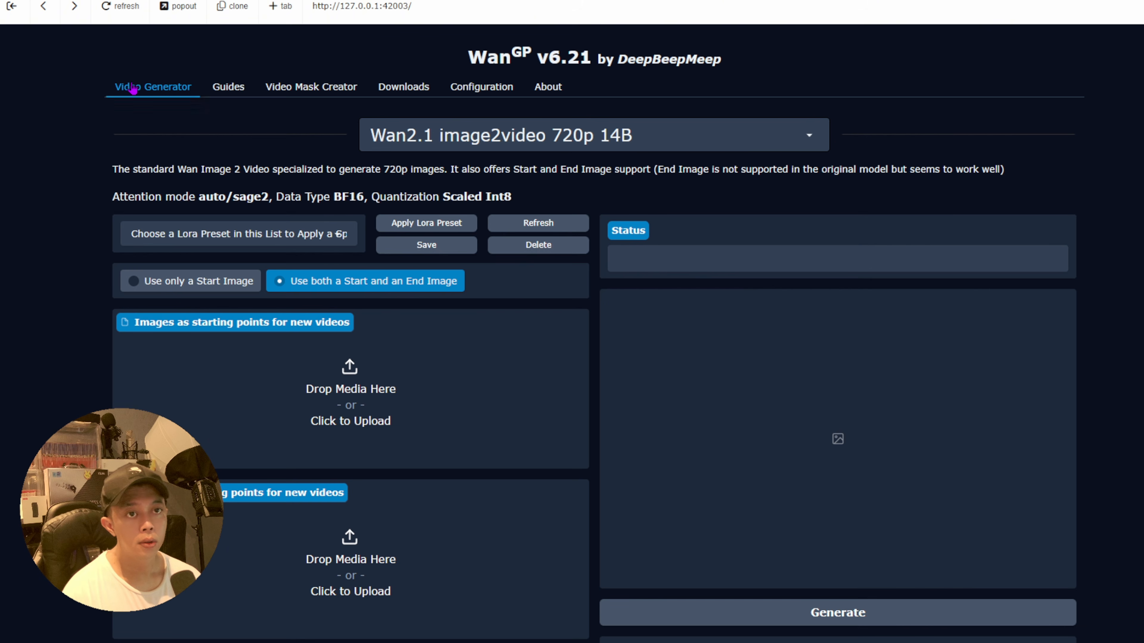
{"action": "left_click", "coordinate": [634, 136]}
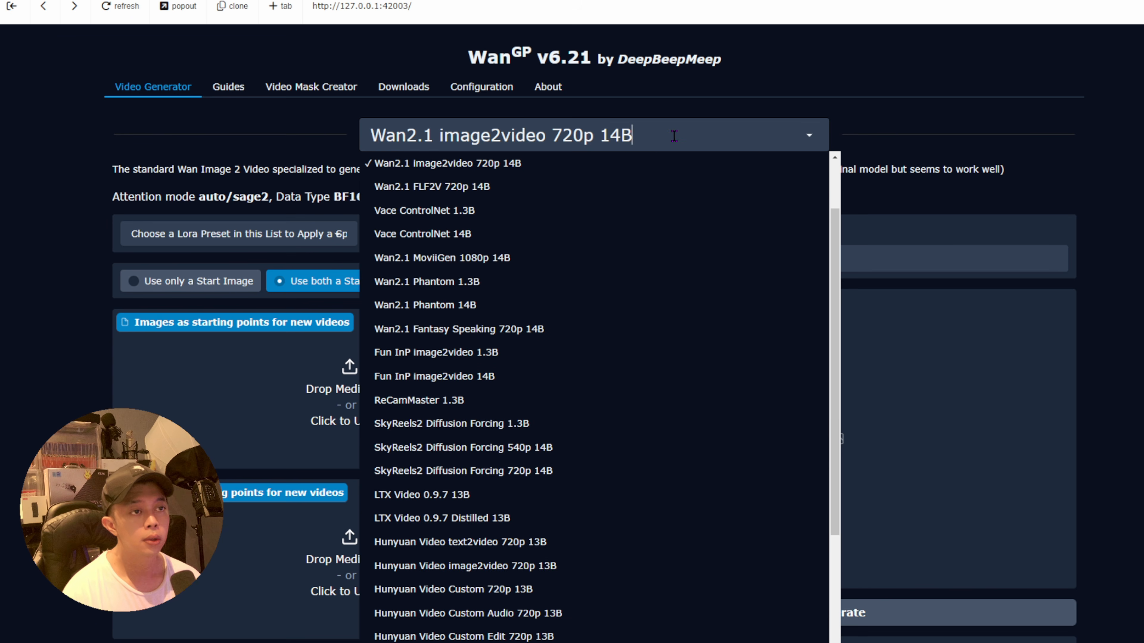
{"action": "scroll", "coordinate": [697, 215], "scroll_direction": "down", "scroll_amount": 3}
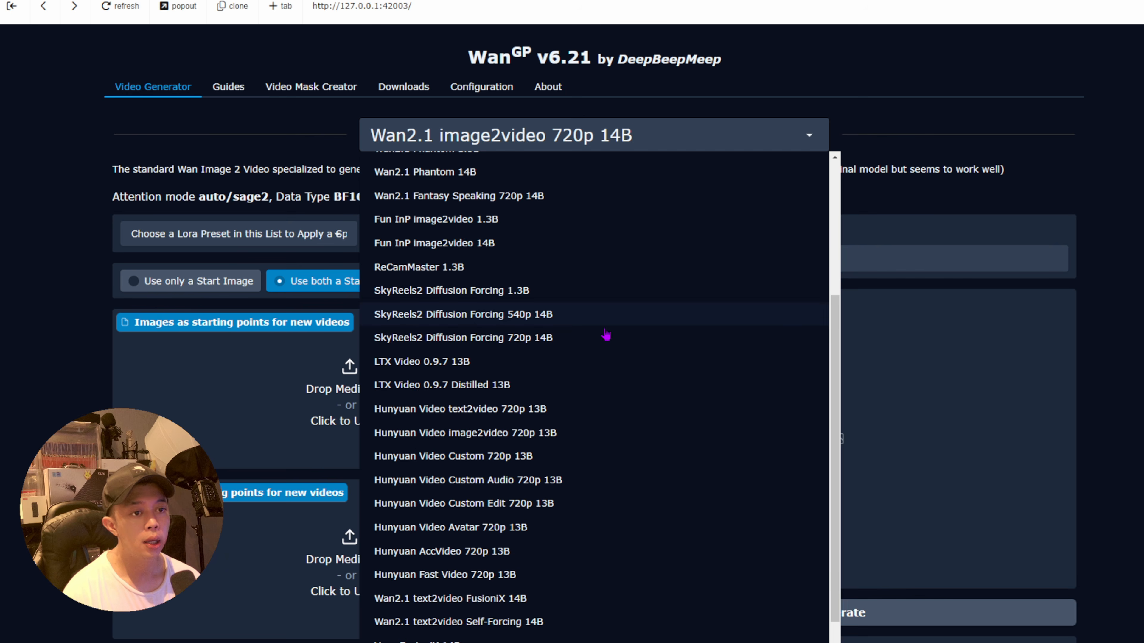
{"action": "left_click", "coordinate": [535, 386]}
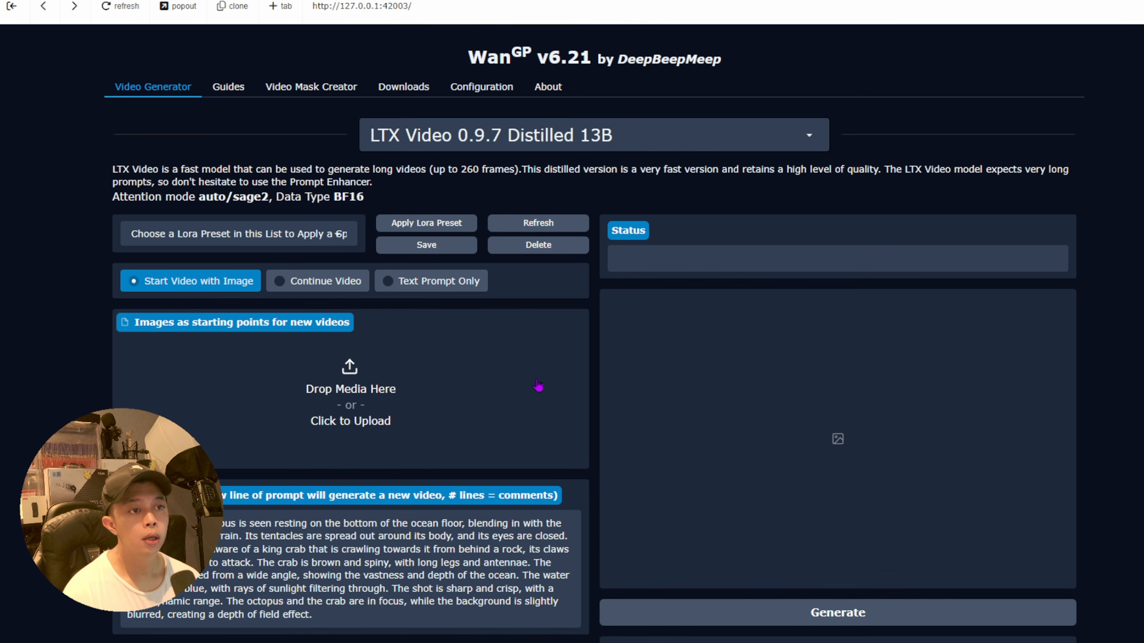
Upload the img0 picture from the Pictures folder as the starting image for the new video
{"action": "left_click", "coordinate": [358, 370]}
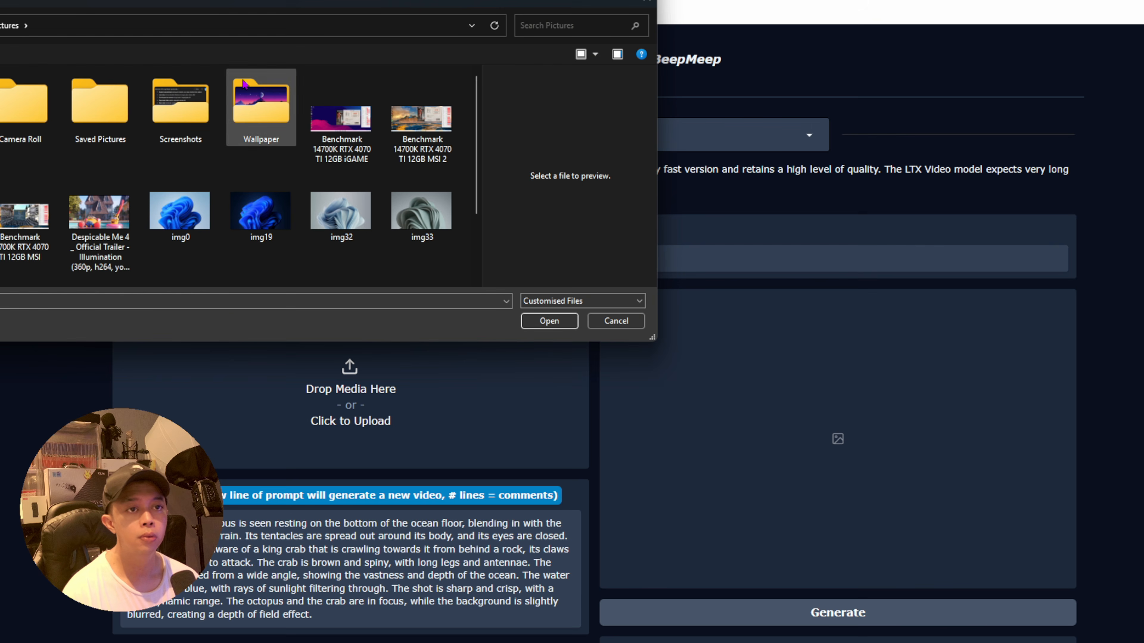
{"action": "scroll", "coordinate": [352, 246], "scroll_direction": "down", "scroll_amount": 2}
{"action": "scroll", "coordinate": [353, 245], "scroll_direction": "up", "scroll_amount": 2}
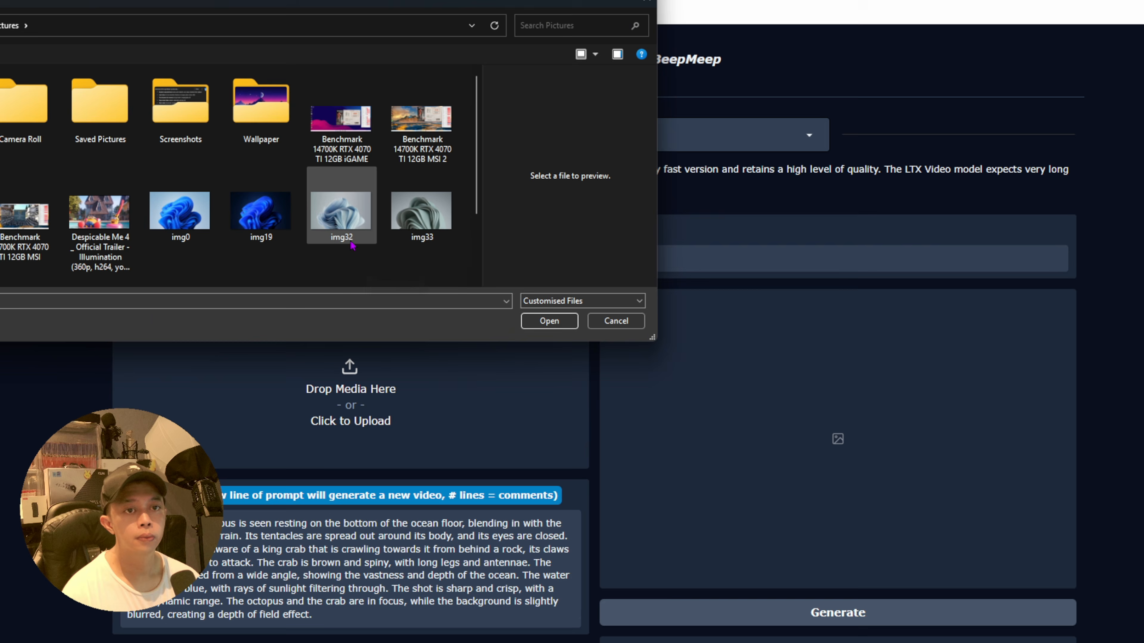
{"action": "scroll", "coordinate": [352, 246], "scroll_direction": "down", "scroll_amount": 2}
{"action": "scroll", "coordinate": [352, 245], "scroll_direction": "up", "scroll_amount": 2}
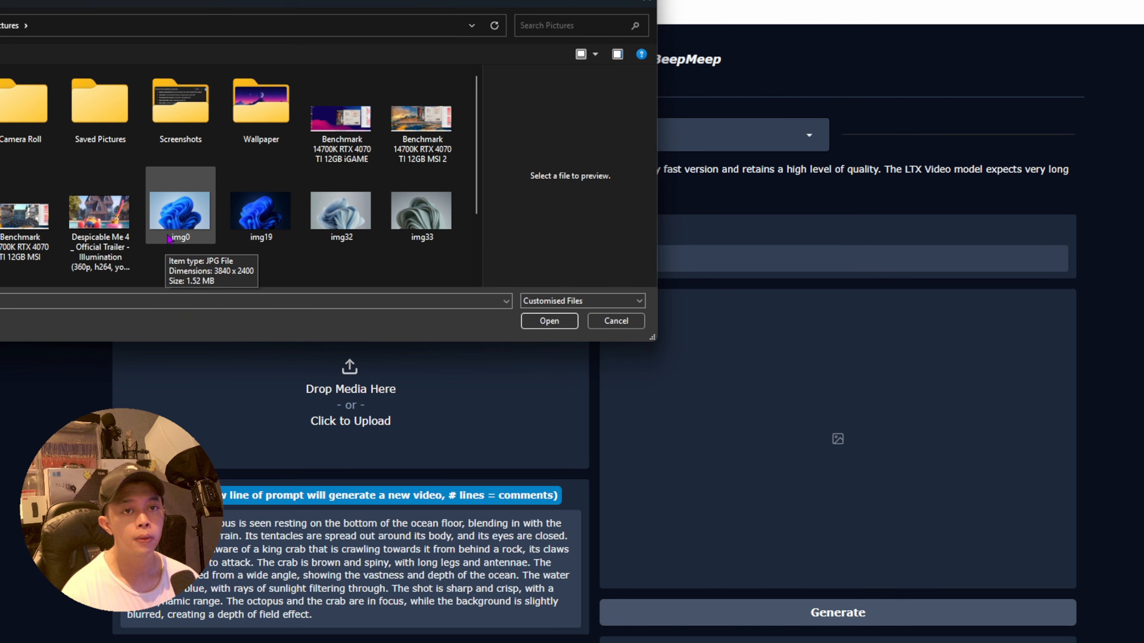
{"action": "double_click", "coordinate": [189, 225]}
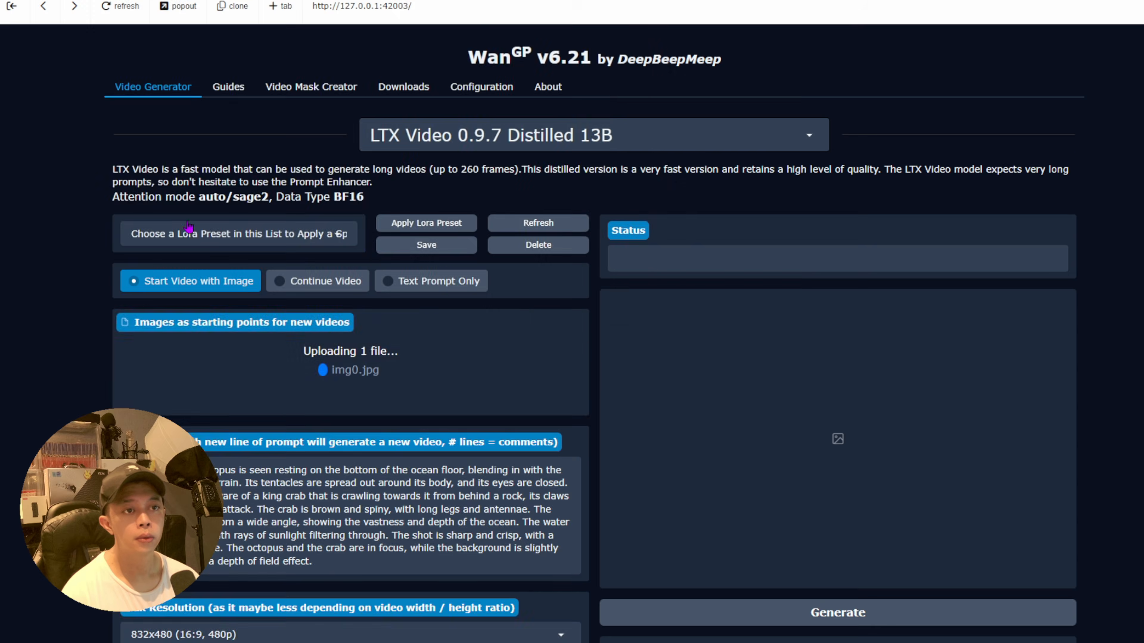
{"action": "scroll", "coordinate": [419, 372], "scroll_direction": "down", "scroll_amount": 2}
{"action": "scroll", "coordinate": [418, 371], "scroll_direction": "down", "scroll_amount": 1}
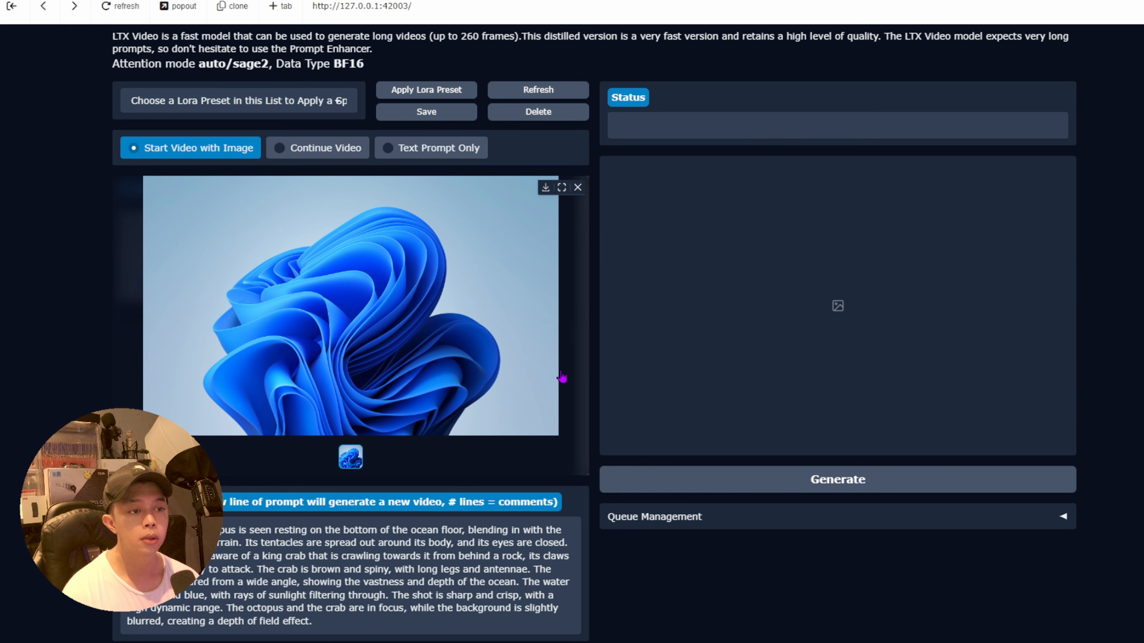
{"action": "scroll", "coordinate": [501, 383], "scroll_direction": "up", "scroll_amount": 1}
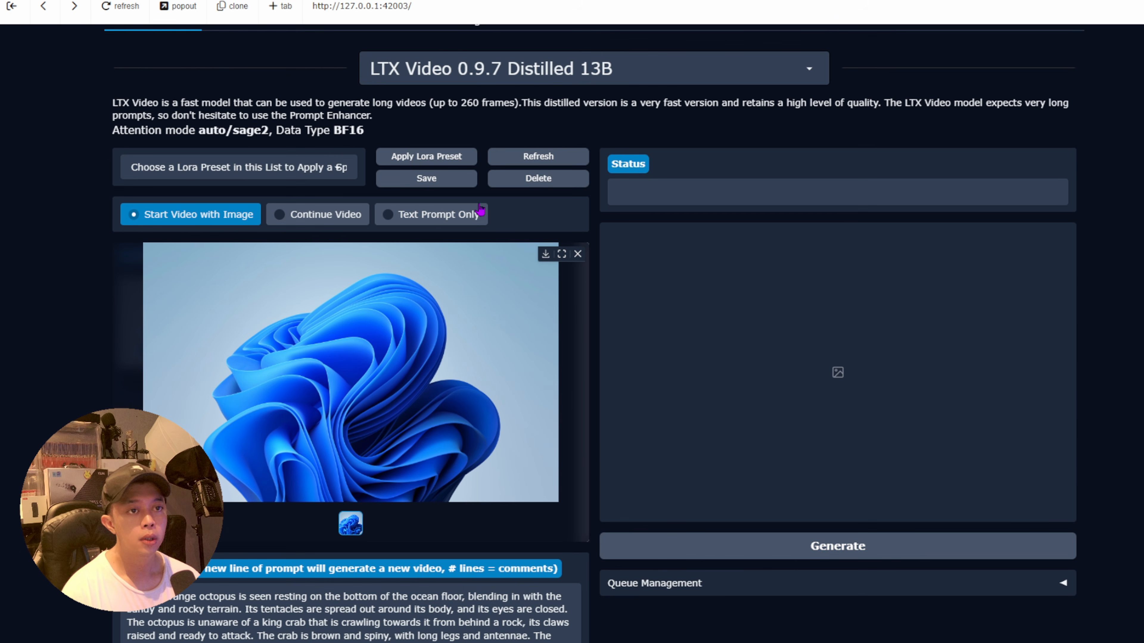
Replace the default octopus prompt with "glowing with blue waves"
{"action": "scroll", "coordinate": [285, 171], "scroll_direction": "down", "scroll_amount": 3}
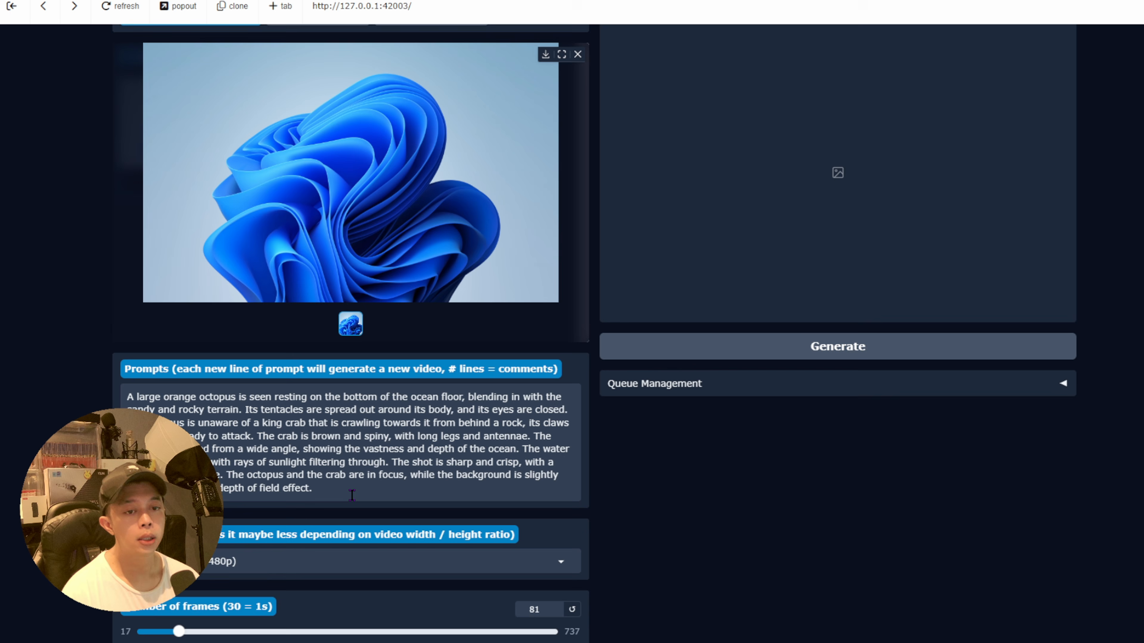
{"action": "triple_click", "coordinate": [209, 402]}
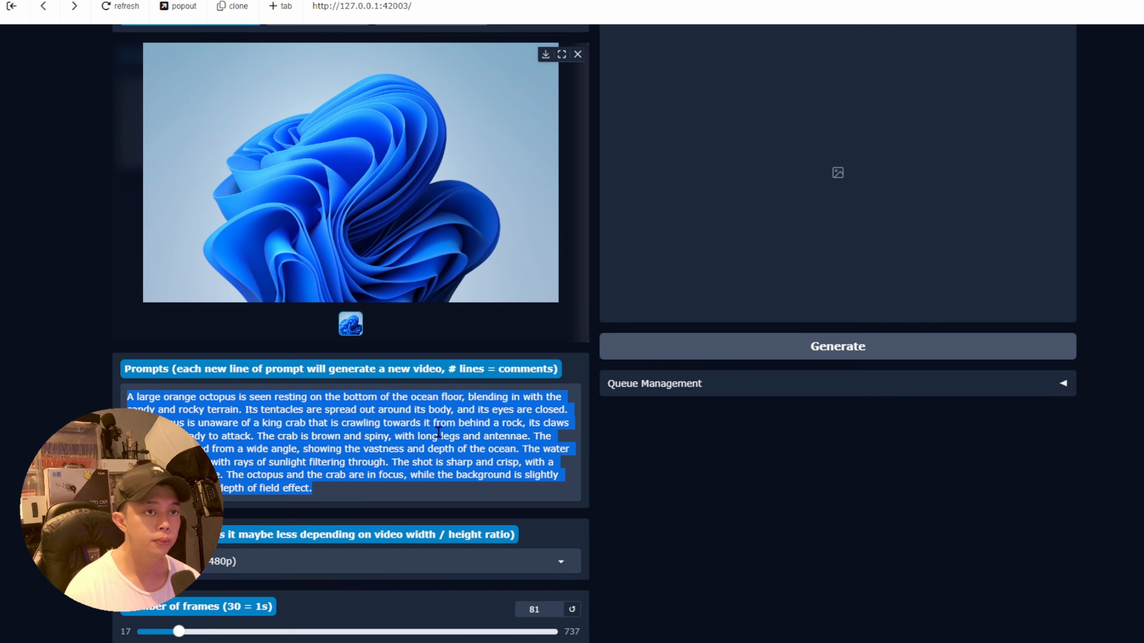
{"action": "type", "text": "glow"}
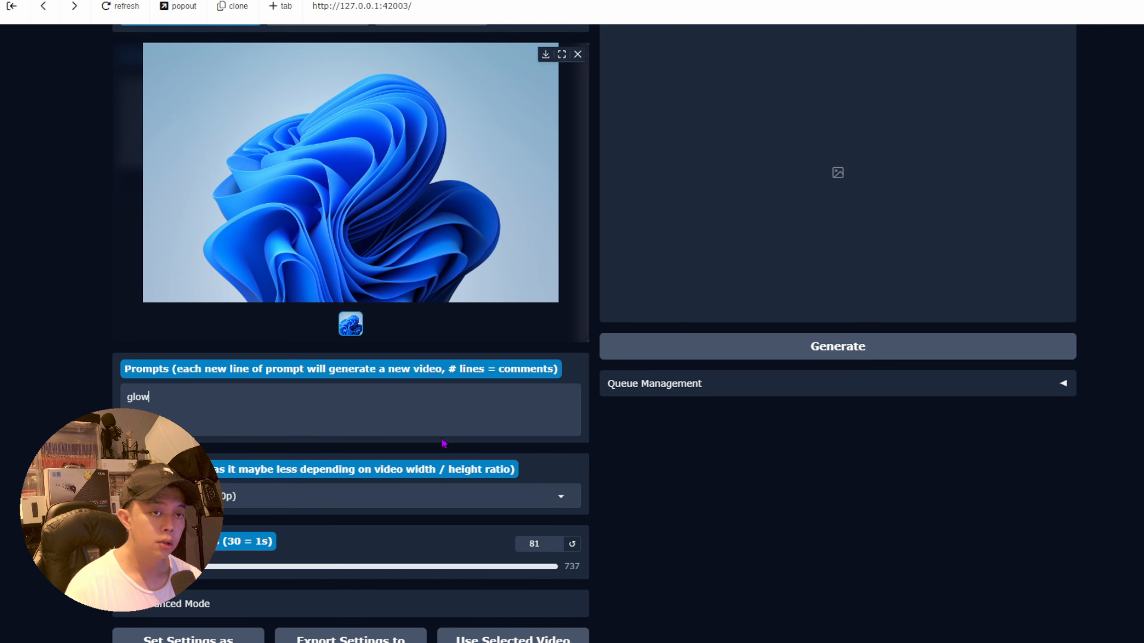
{"action": "type", "text": "ing with "}
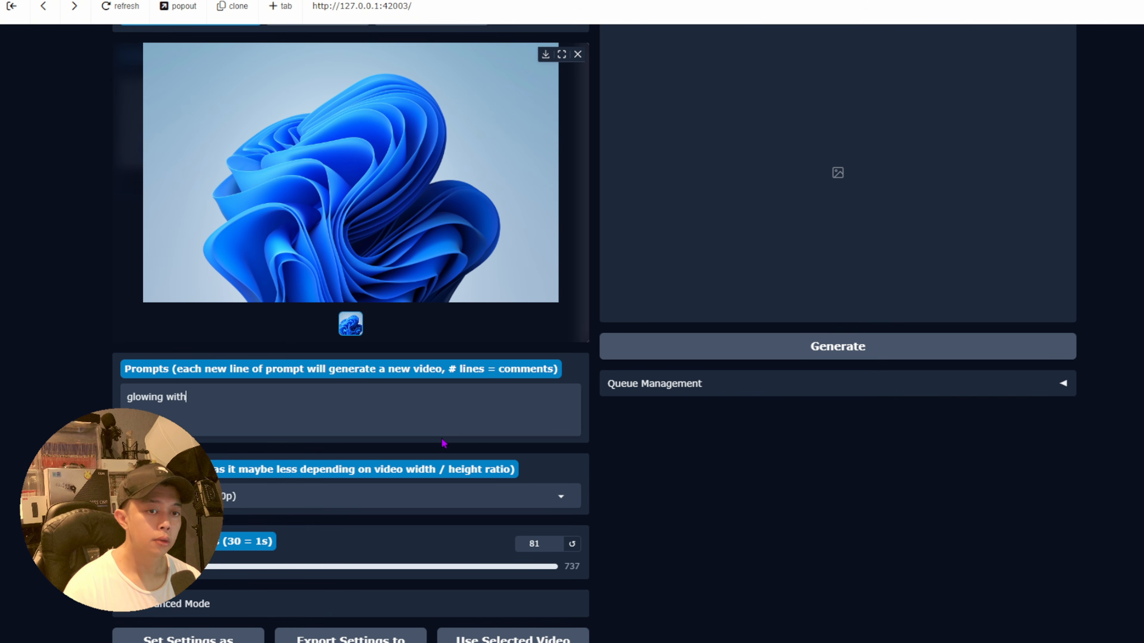
{"action": "type", "text": "b"}
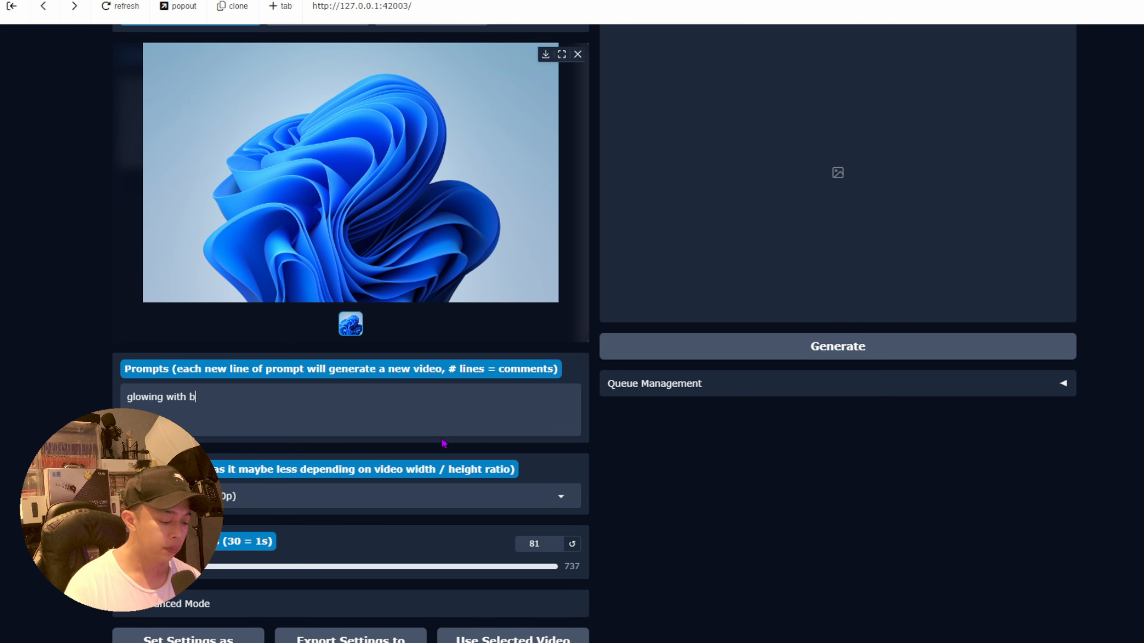
{"action": "type", "text": "lue waves"}
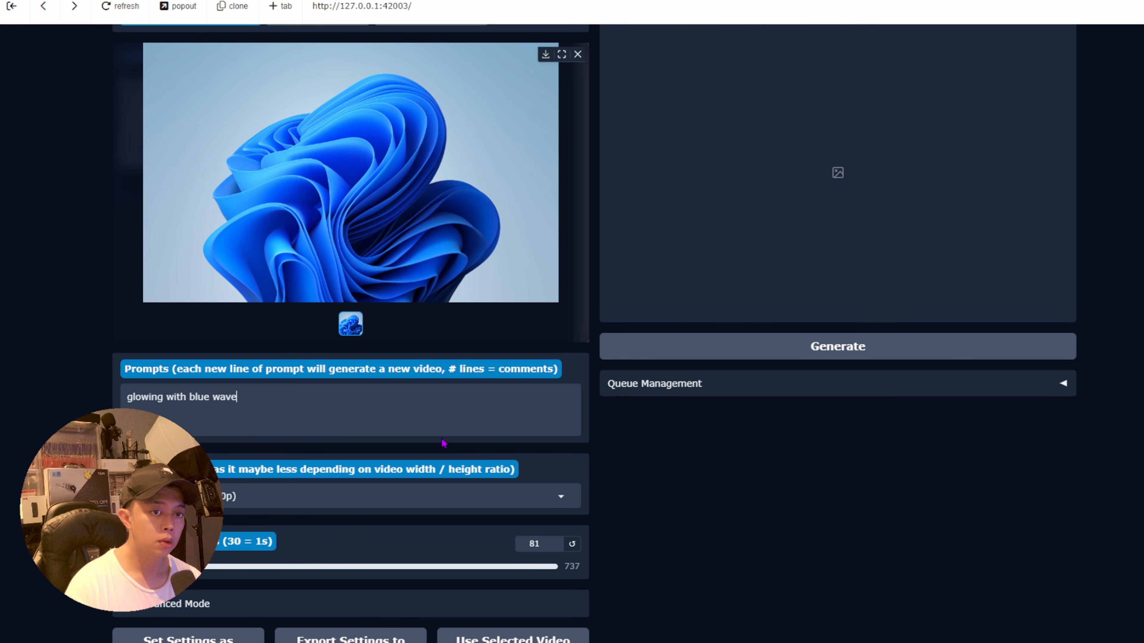
Review the max resolution options, keep 832x480 (16:9, 480p), and start generating the video
{"action": "left_click", "coordinate": [556, 503]}
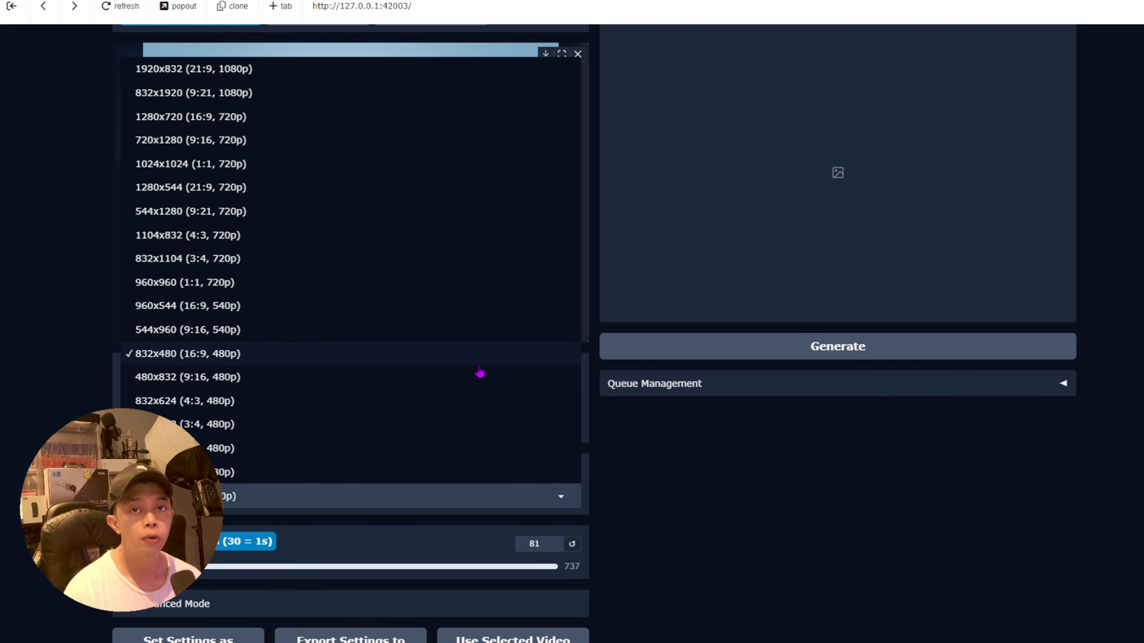
{"action": "left_click", "coordinate": [693, 456]}
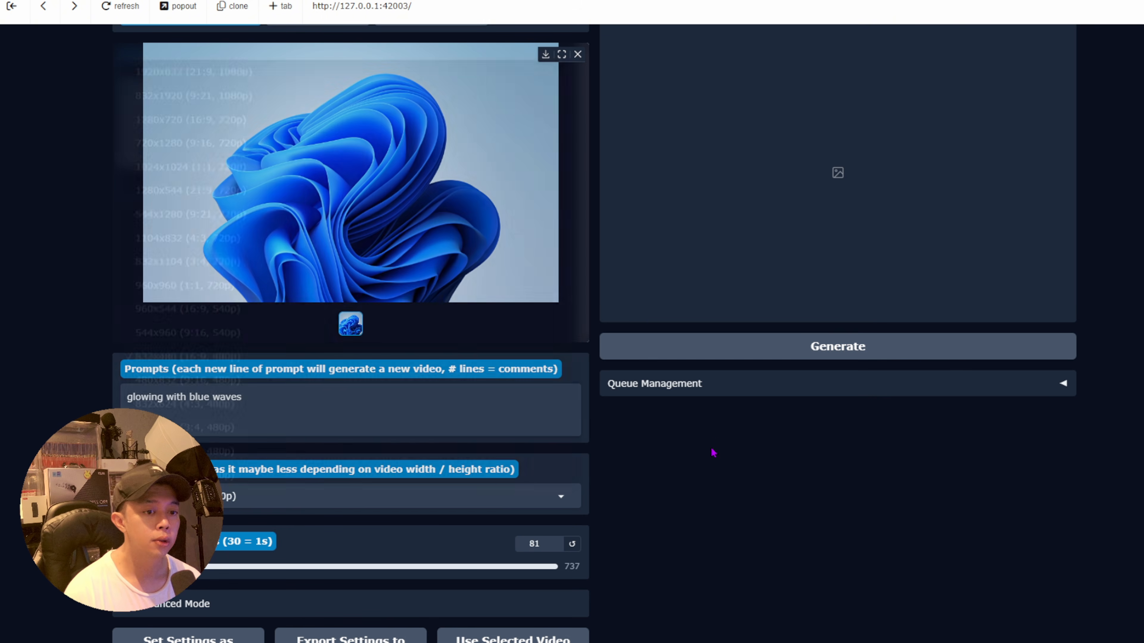
{"action": "scroll", "coordinate": [500, 485], "scroll_direction": "up", "scroll_amount": 4}
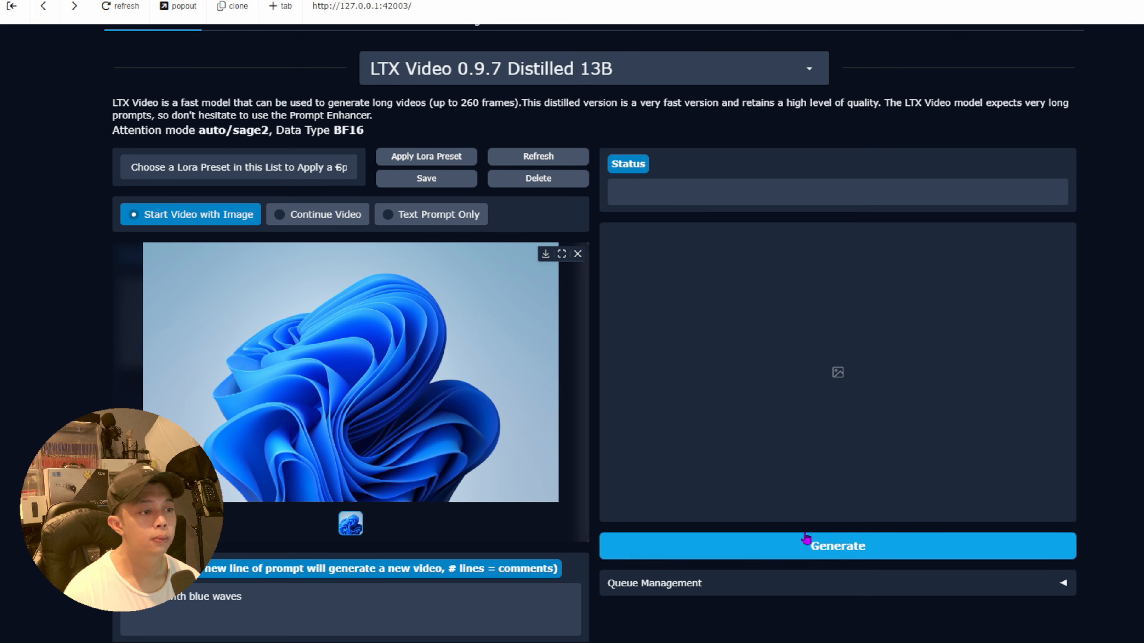
{"action": "left_click", "coordinate": [807, 542]}
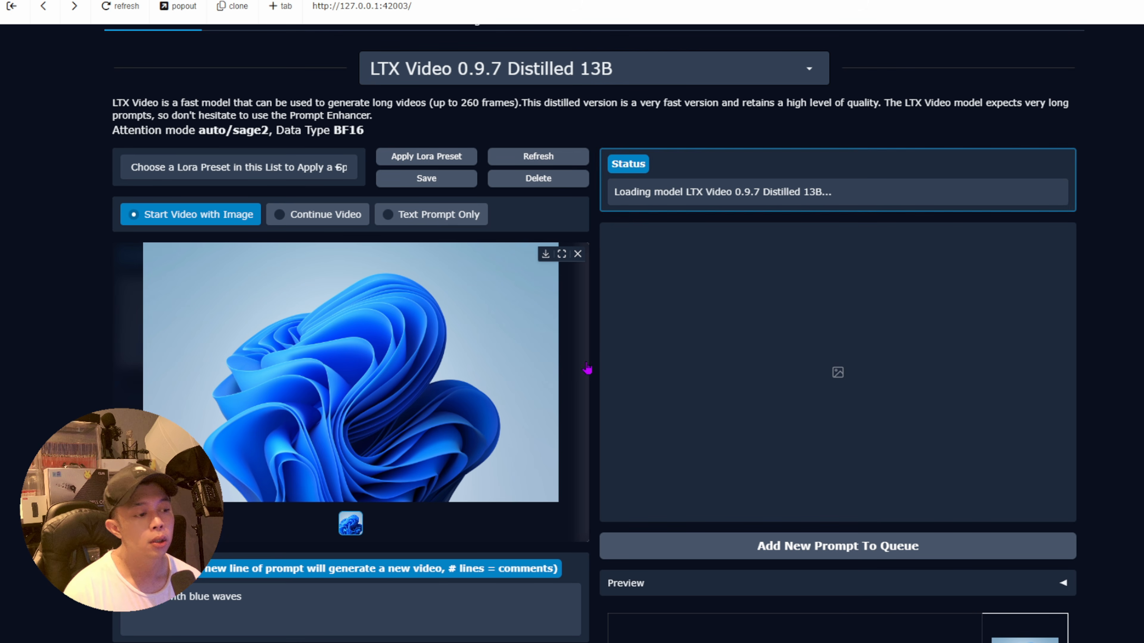
{"action": "mouse_move", "coordinate": [960, 642]}
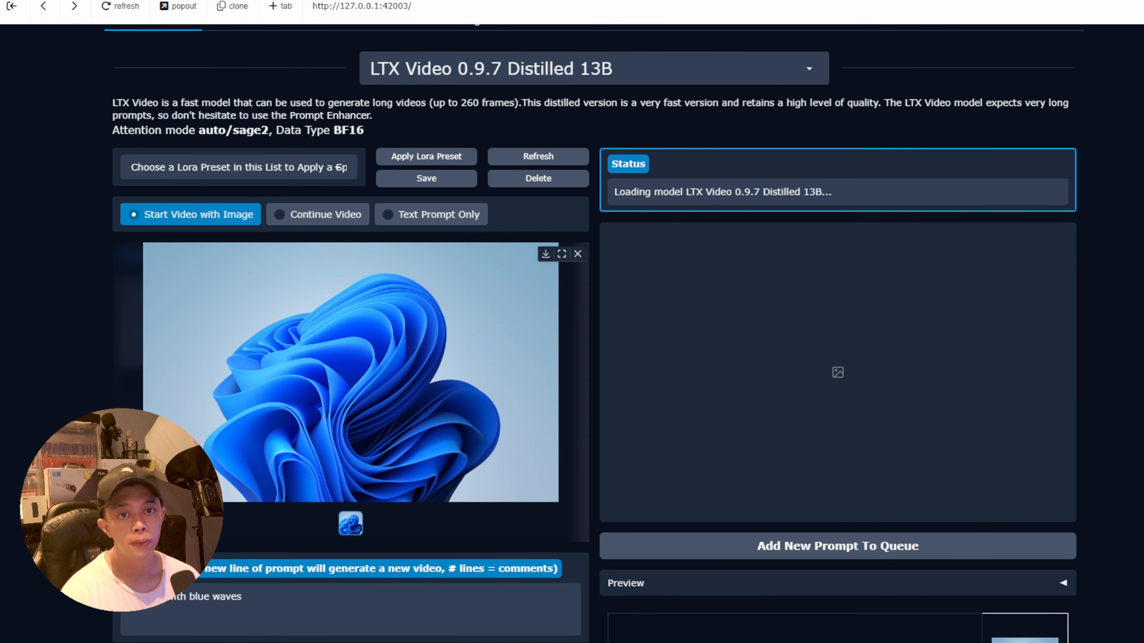
Check the generation log in the Wan 2.1 terminal, return to the web UI, and play the generated video
{"action": "left_click", "coordinate": [2, 58]}
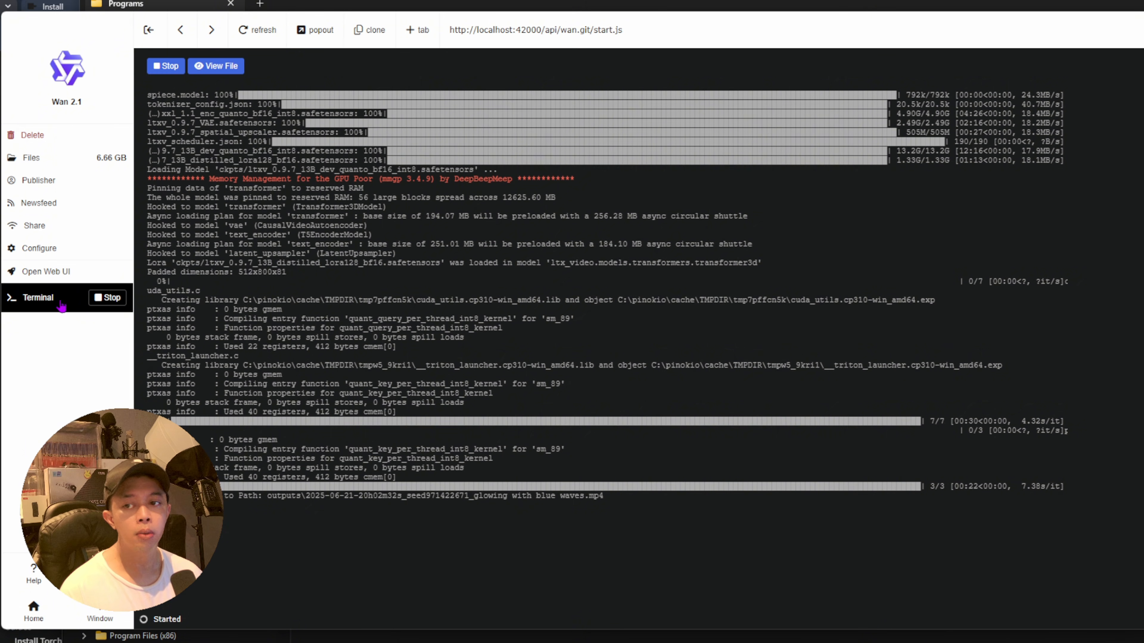
{"action": "left_click", "coordinate": [39, 276]}
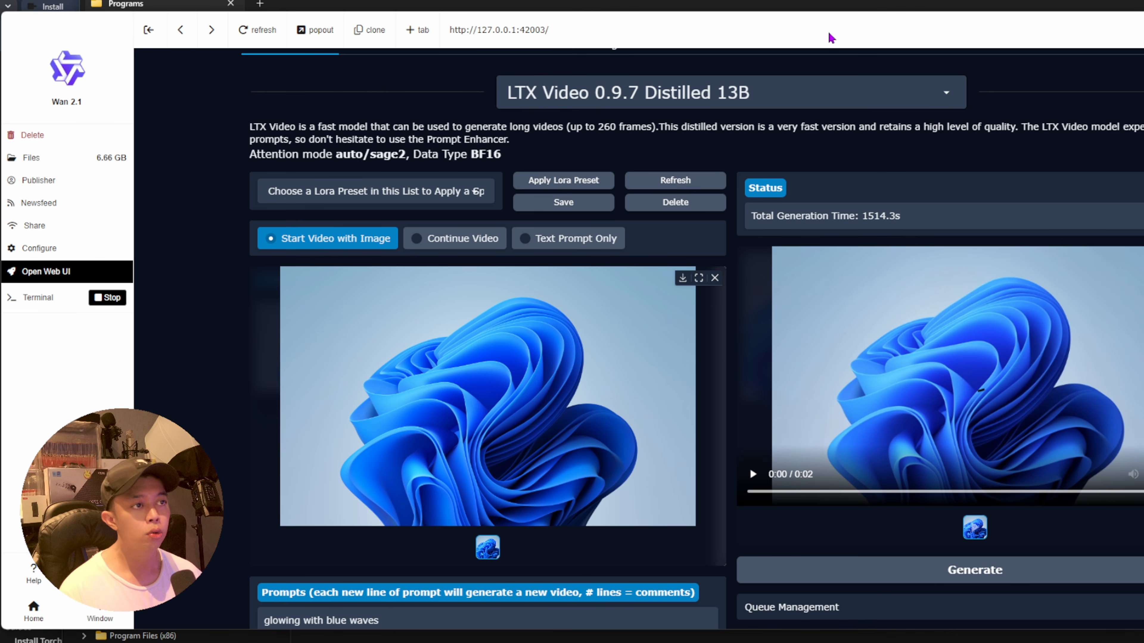
{"action": "left_click_drag", "start_coordinate": [825, 32], "coordinate": [737, 17]}
{"action": "left_click", "coordinate": [665, 459]}
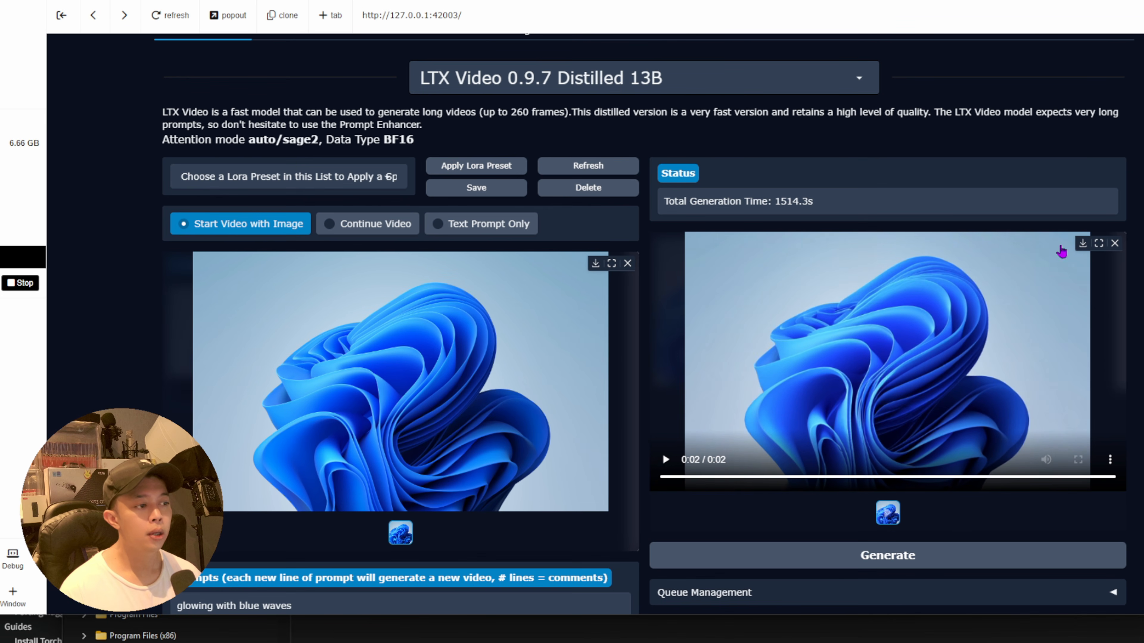
Set the number of frames for the LTX Video clip to 121
{"action": "left_click_drag", "start_coordinate": [909, 27], "coordinate": [926, 18]}
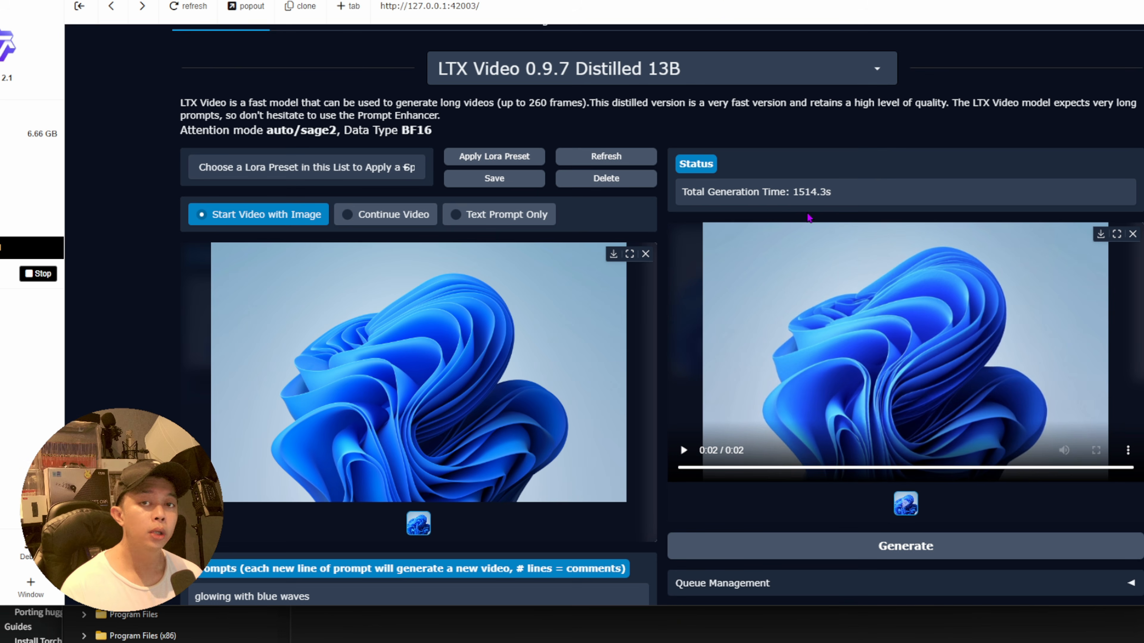
{"action": "scroll", "coordinate": [613, 365], "scroll_direction": "down", "scroll_amount": 4}
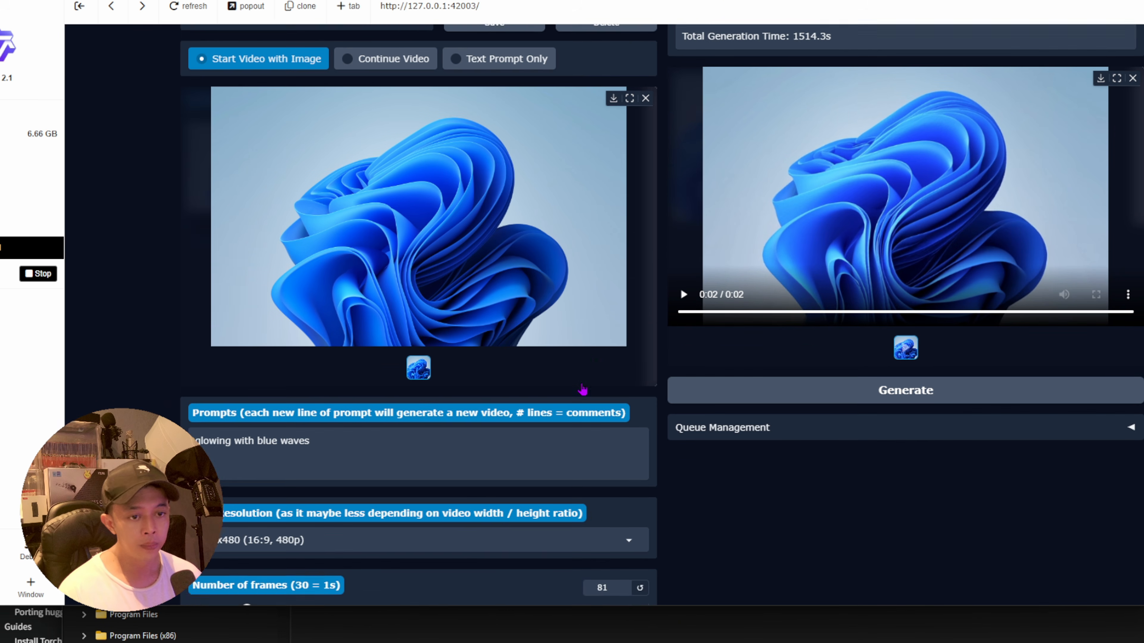
{"action": "scroll", "coordinate": [582, 390], "scroll_direction": "down", "scroll_amount": 4}
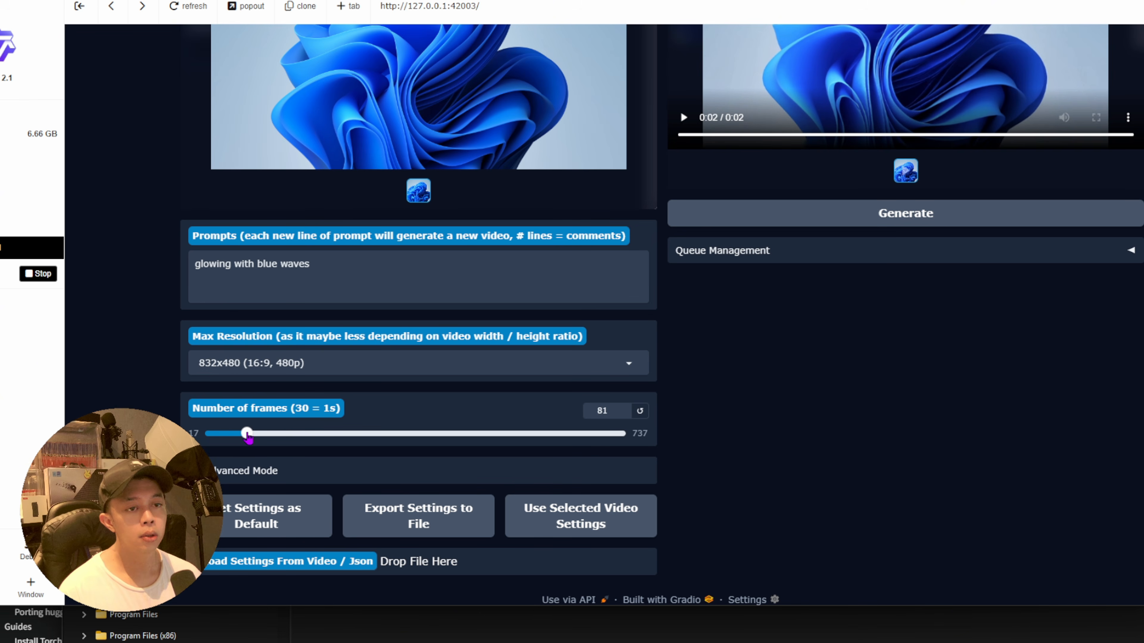
{"action": "left_click_drag", "start_coordinate": [247, 436], "coordinate": [271, 438]}
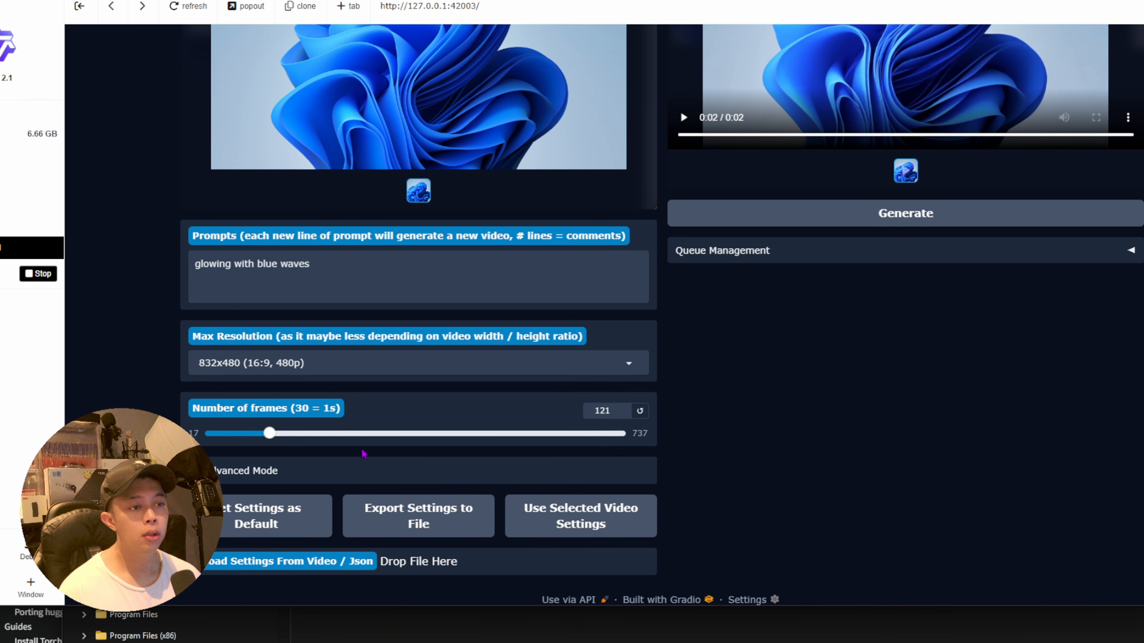
{"action": "left_click_drag", "start_coordinate": [268, 441], "coordinate": [297, 441]}
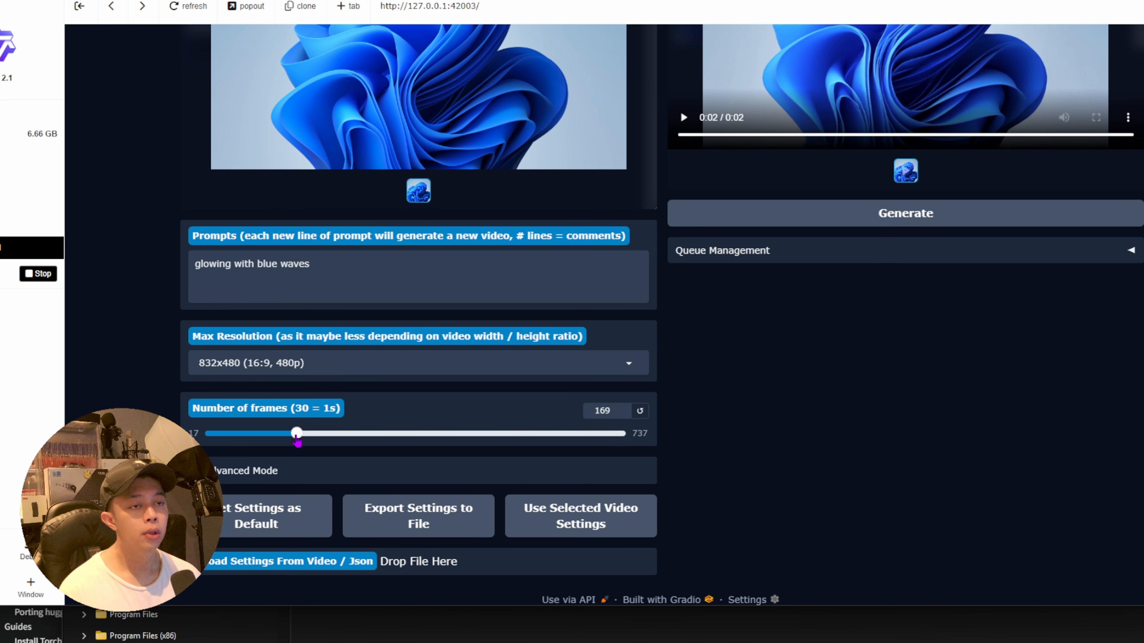
{"action": "left_click_drag", "start_coordinate": [297, 441], "coordinate": [270, 441]}
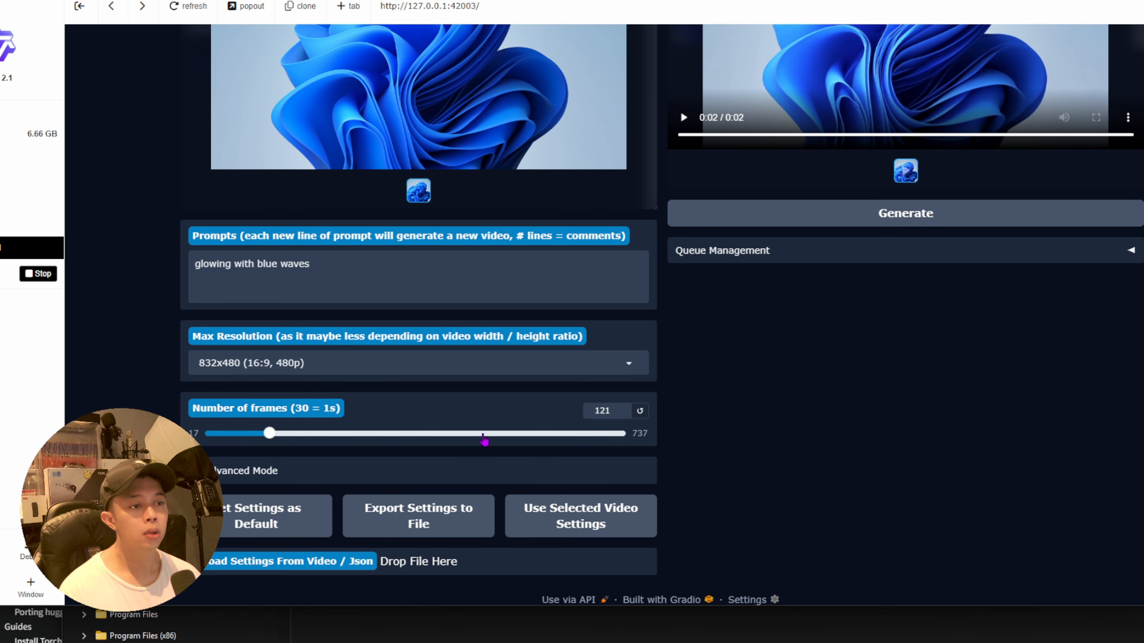
Start generating the longer video and check its progress in the Wan 2.1 terminal log
{"action": "scroll", "coordinate": [684, 388], "scroll_direction": "up", "scroll_amount": 5}
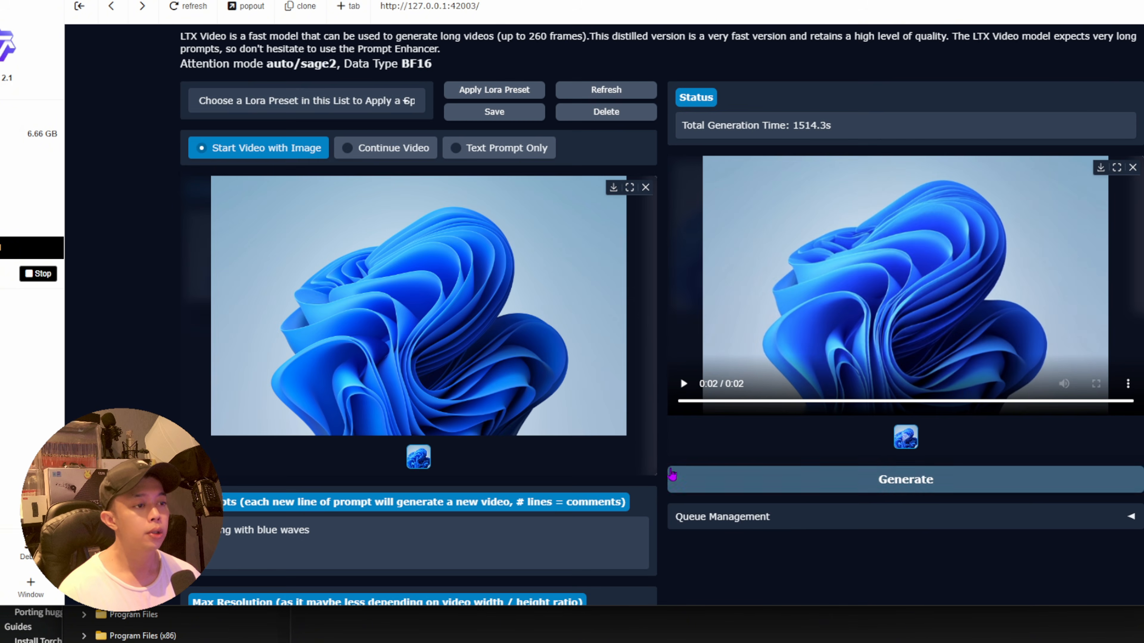
{"action": "scroll", "coordinate": [672, 475], "scroll_direction": "down", "scroll_amount": 1}
{"action": "left_click", "coordinate": [842, 417]}
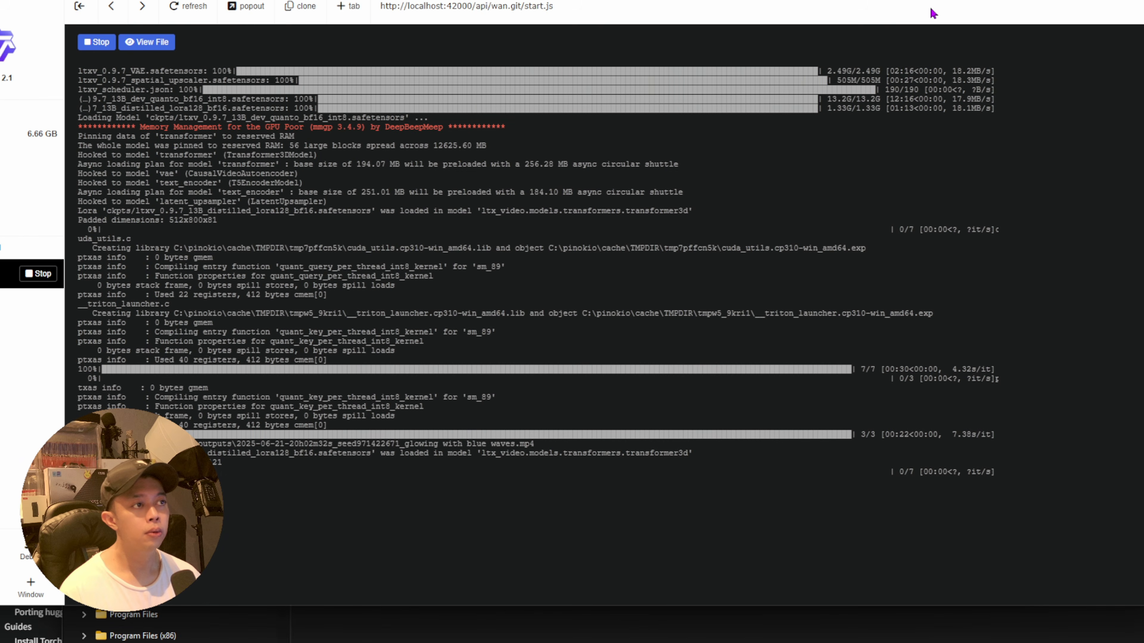
{"action": "left_click_drag", "start_coordinate": [934, 14], "coordinate": [893, 15]}
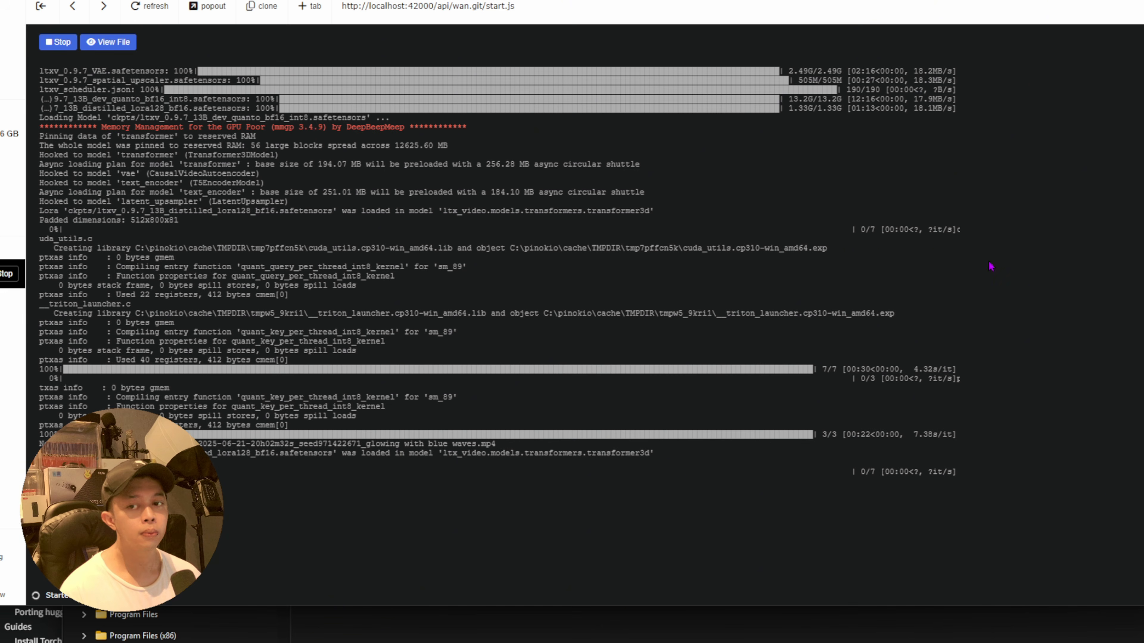
Return to the WanGP web UI and play the newly generated video
{"action": "left_click_drag", "start_coordinate": [1046, 19], "coordinate": [1031, 25]}
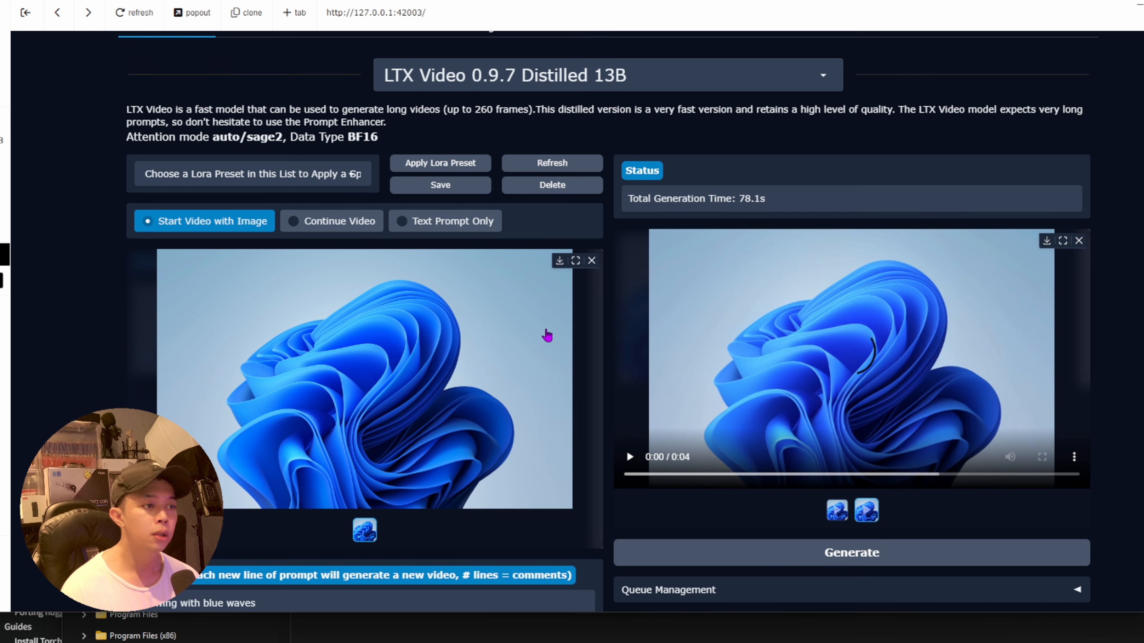
{"action": "scroll", "coordinate": [692, 488], "scroll_direction": "down", "scroll_amount": 2}
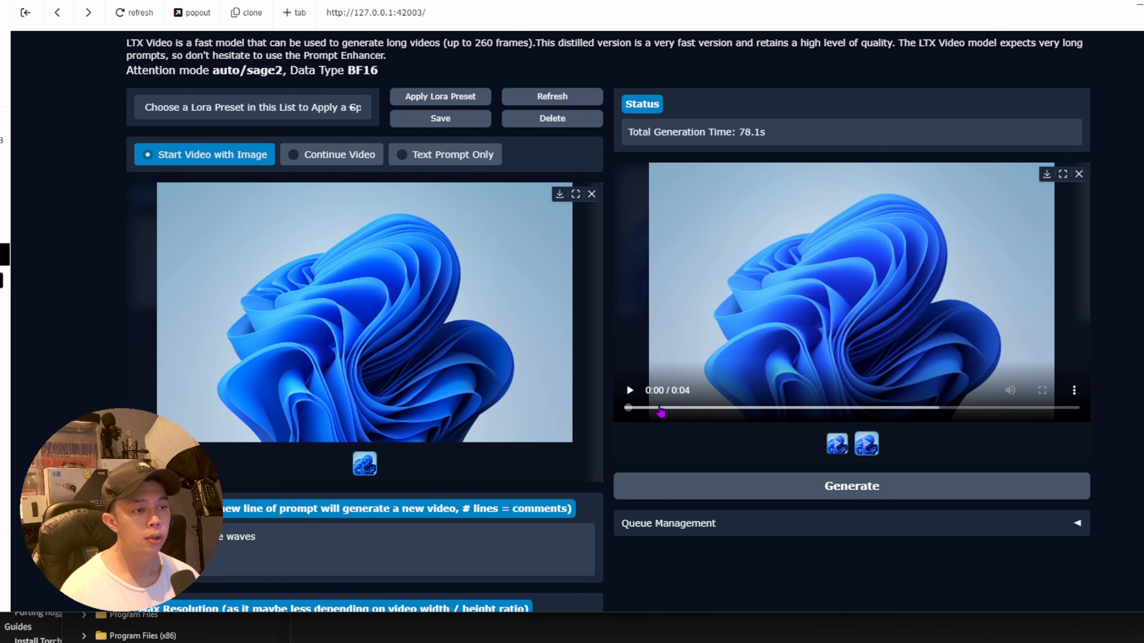
{"action": "left_click", "coordinate": [658, 409]}
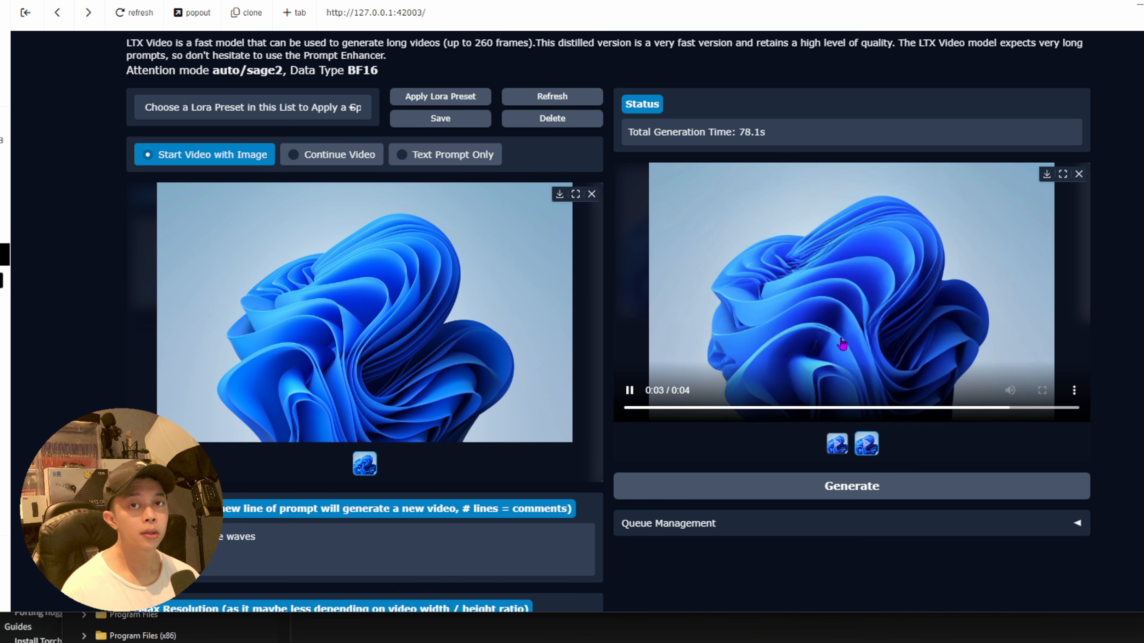
Look through the available video models from the top of the model list, keeping LTX Video 0.9.7 Distilled 13B selected
{"action": "scroll", "coordinate": [409, 435], "scroll_direction": "up", "scroll_amount": 3}
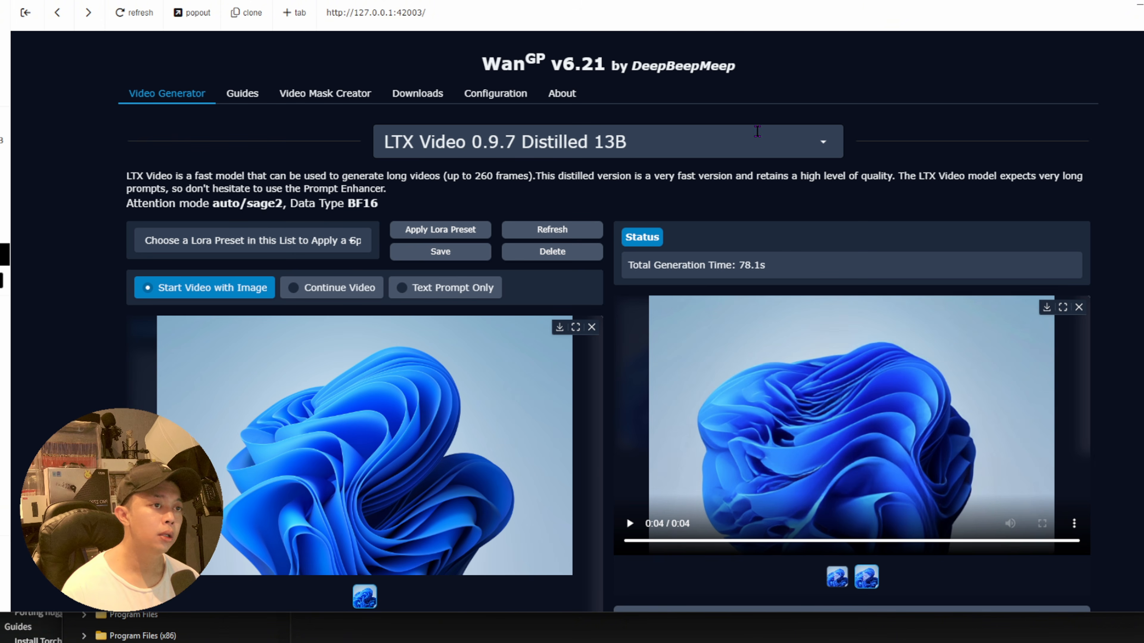
{"action": "left_click", "coordinate": [822, 143]}
{"action": "scroll", "coordinate": [734, 275], "scroll_direction": "up", "scroll_amount": 5}
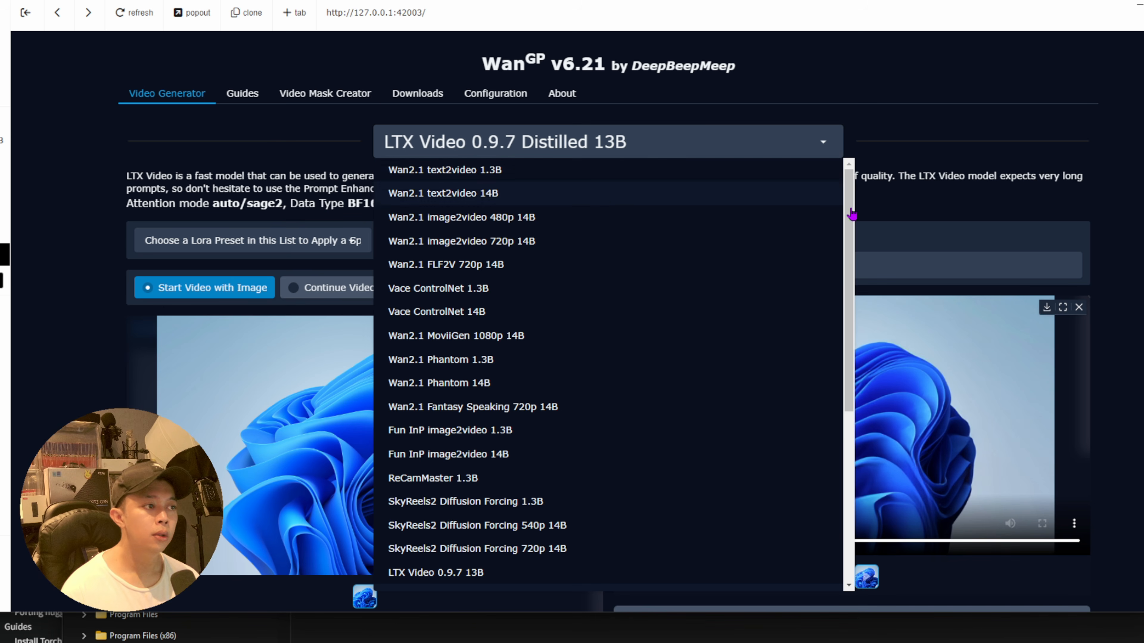
{"action": "left_click", "coordinate": [1021, 213]}
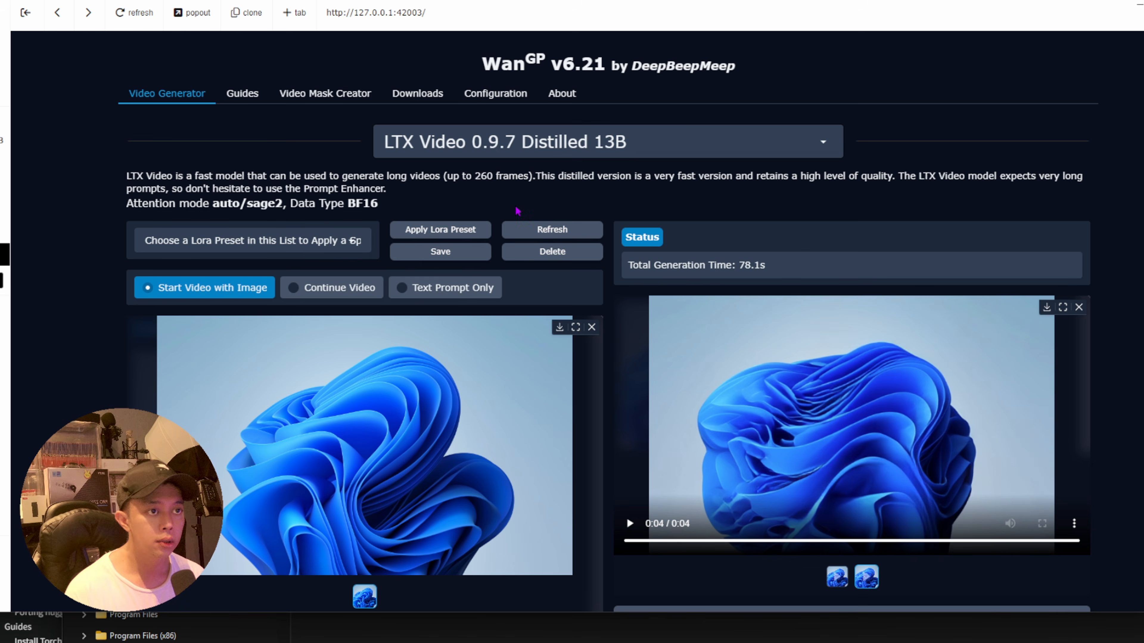
Read the Models Overview guide for the size, VRAM, speed and quality of the Wan 2.1 Text2Video models
{"action": "left_click", "coordinate": [242, 99]}
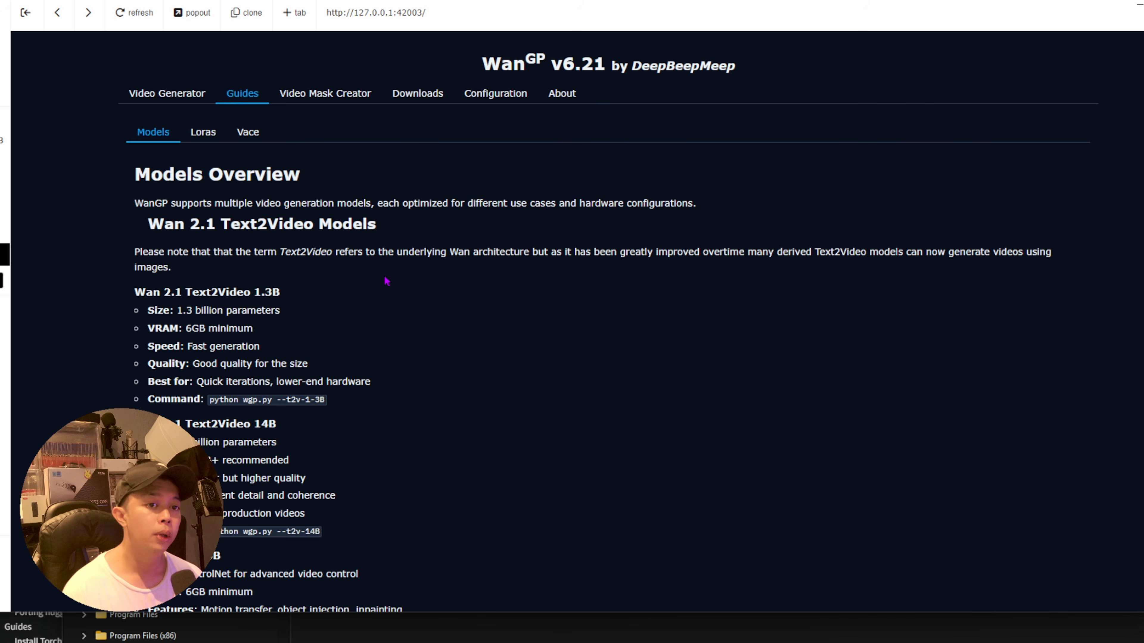
{"action": "scroll", "coordinate": [387, 282], "scroll_direction": "down", "scroll_amount": 2}
{"action": "scroll", "coordinate": [388, 281], "scroll_direction": "up", "scroll_amount": 2}
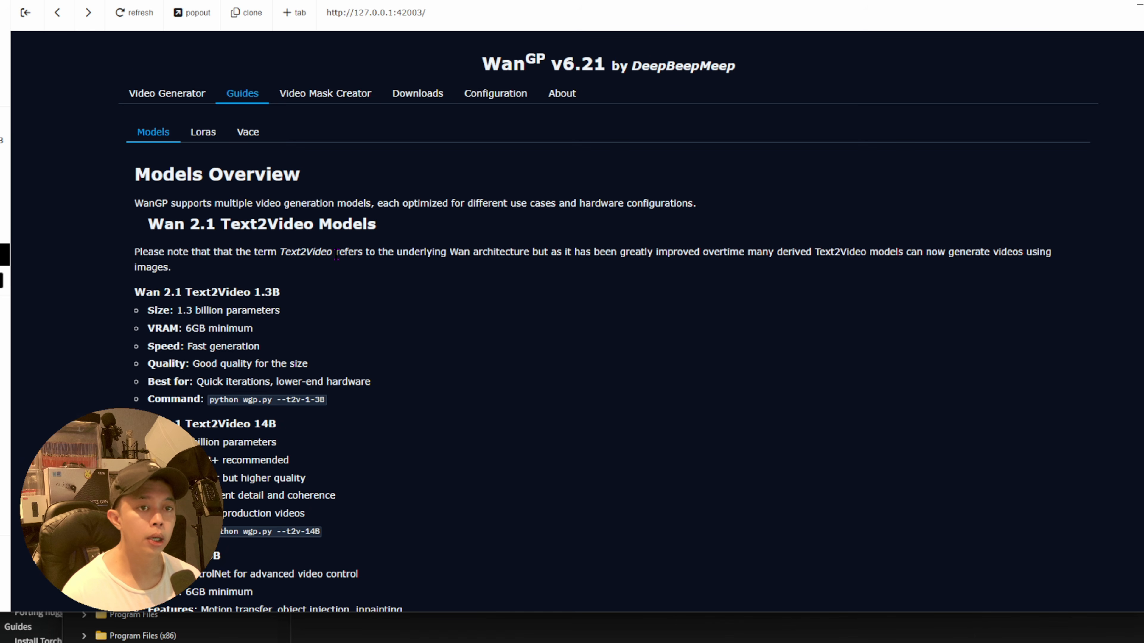
{"action": "scroll", "coordinate": [283, 151], "scroll_direction": "down", "scroll_amount": 3}
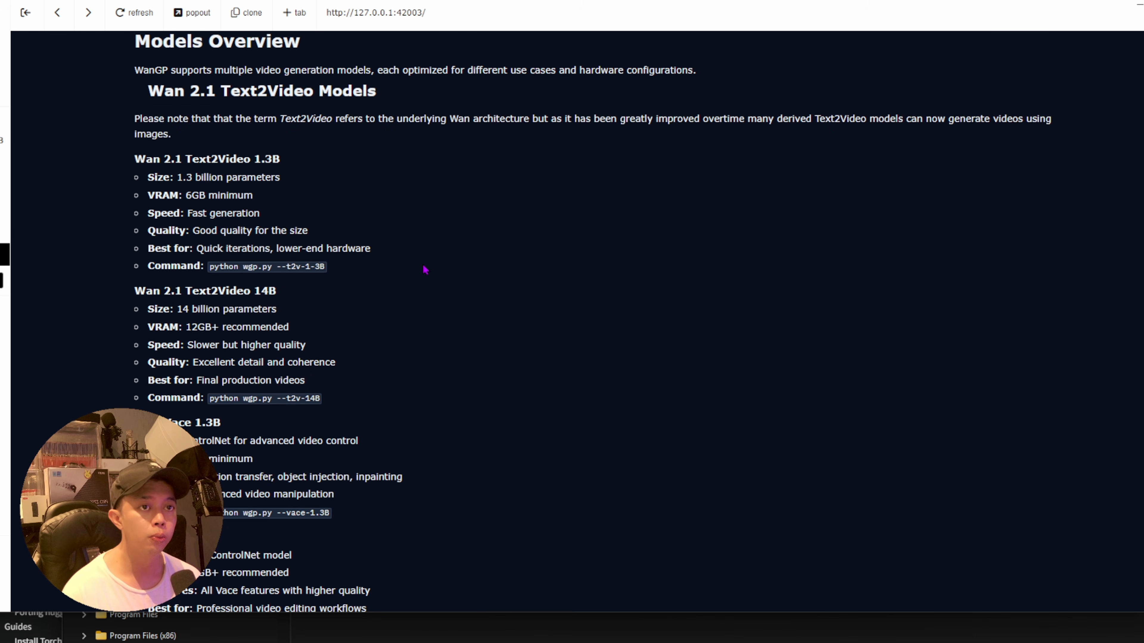
{"action": "scroll", "coordinate": [425, 269], "scroll_direction": "up", "scroll_amount": 3}
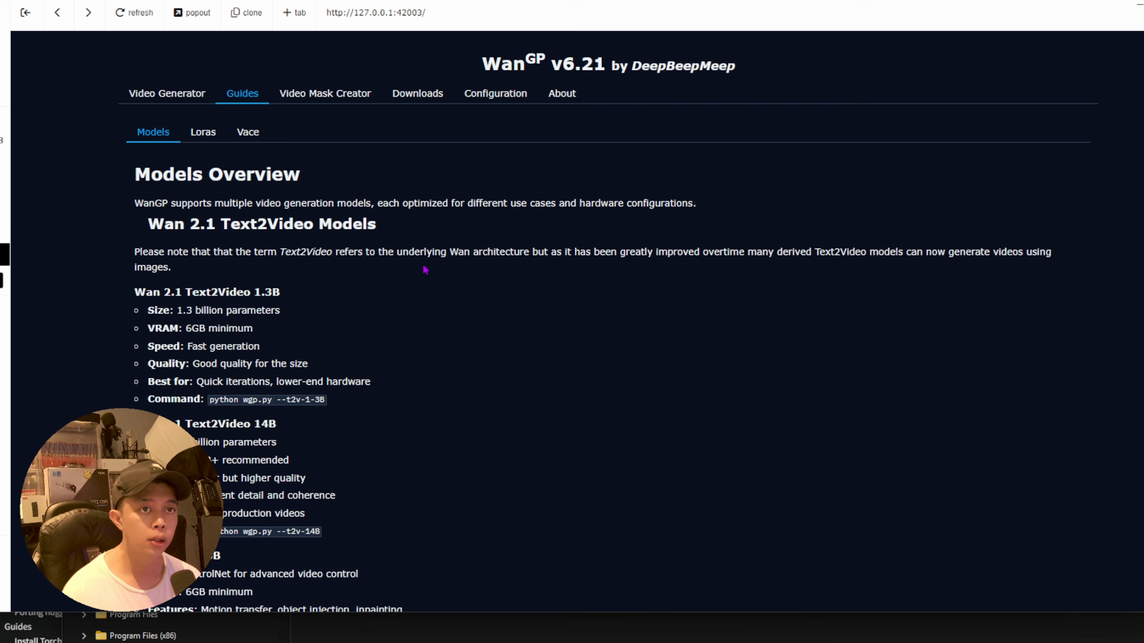
Go back to the video generator and switch the model to Wan2.1 text2video 1.3B
{"action": "left_click", "coordinate": [192, 103]}
{"action": "left_click", "coordinate": [745, 146]}
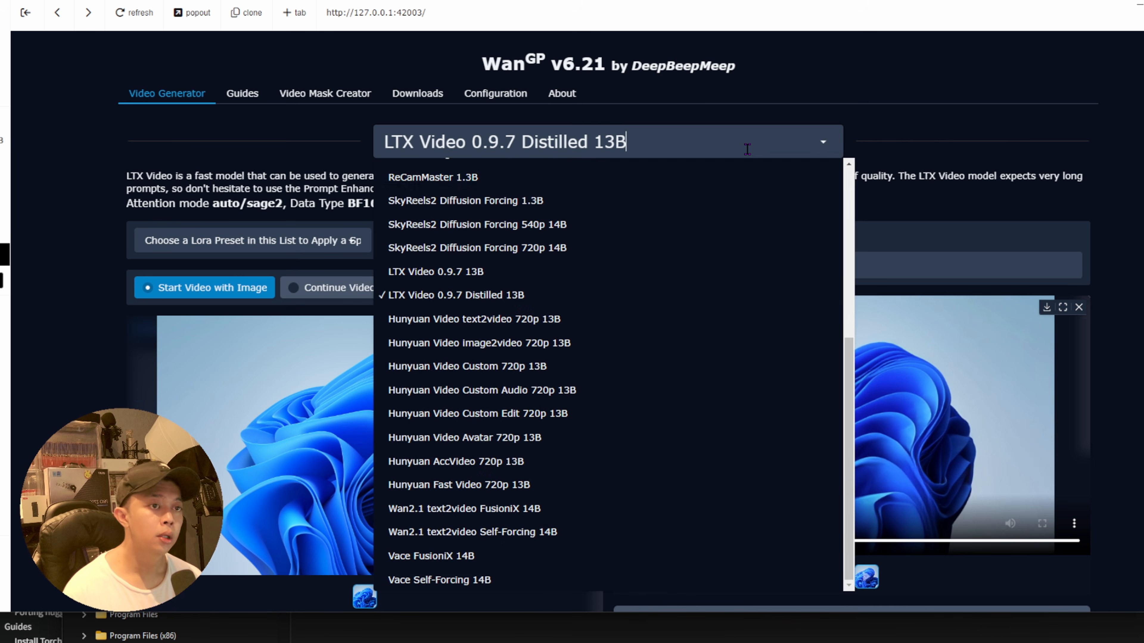
{"action": "scroll", "coordinate": [626, 328], "scroll_direction": "up", "scroll_amount": 5}
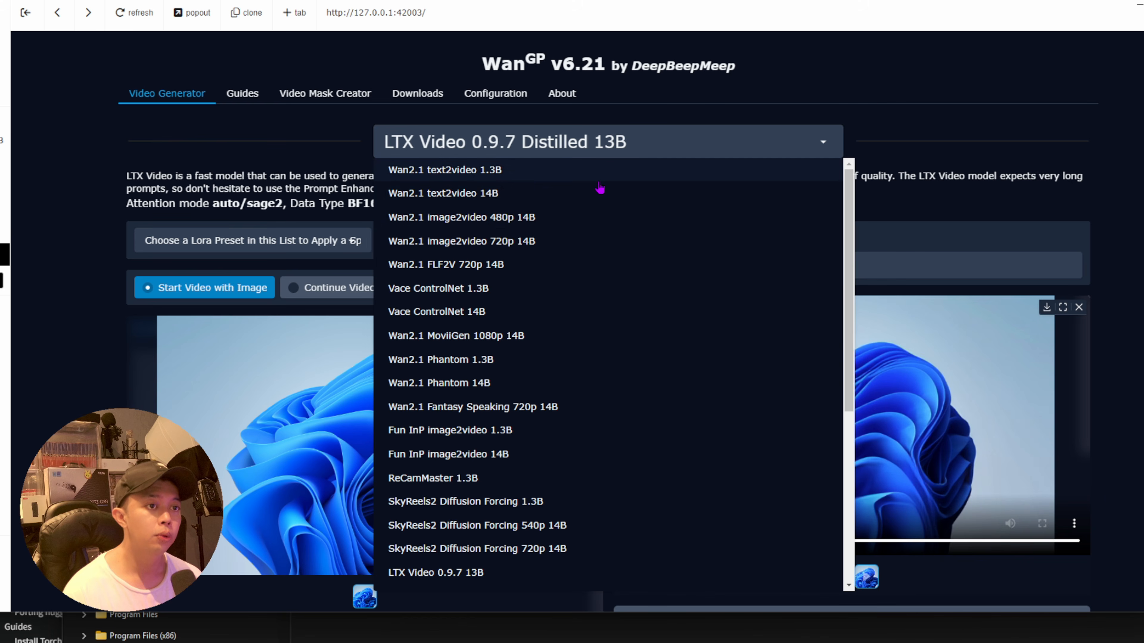
{"action": "left_click", "coordinate": [601, 172]}
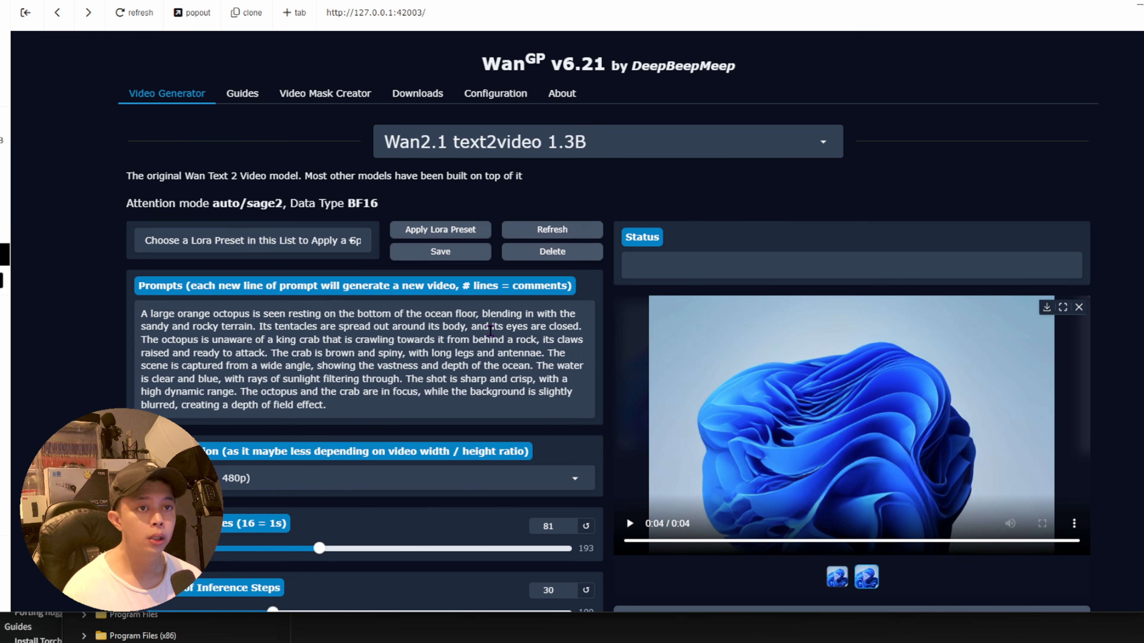
Switch the model to Wan2.1 image2video 720p 14B and look over its start and end image options
{"action": "left_click", "coordinate": [641, 139]}
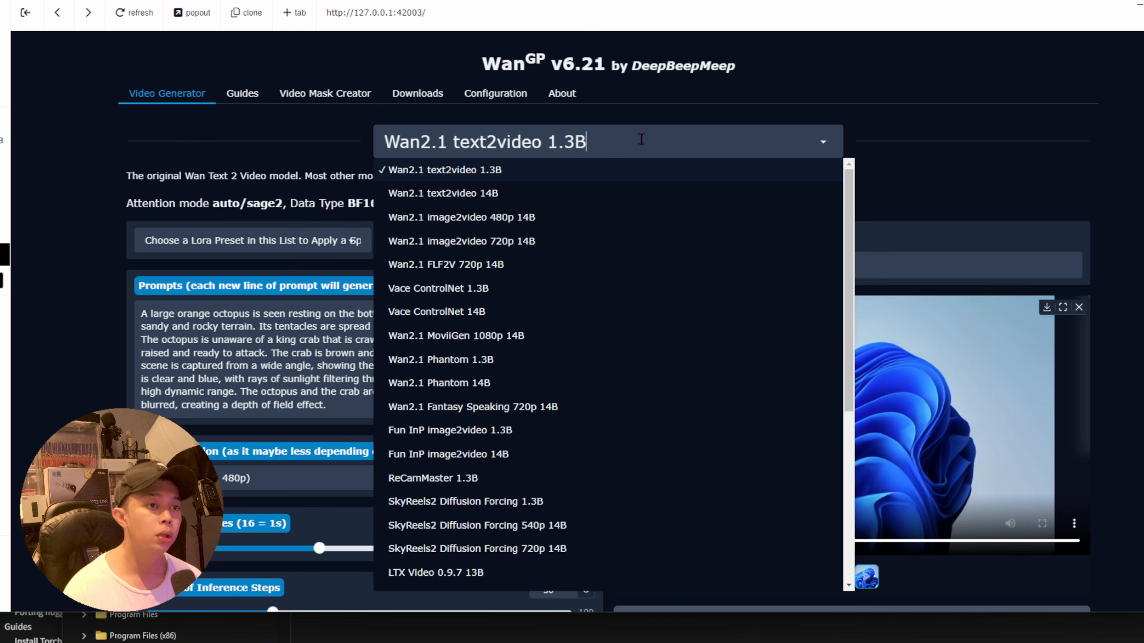
{"action": "left_click", "coordinate": [532, 243]}
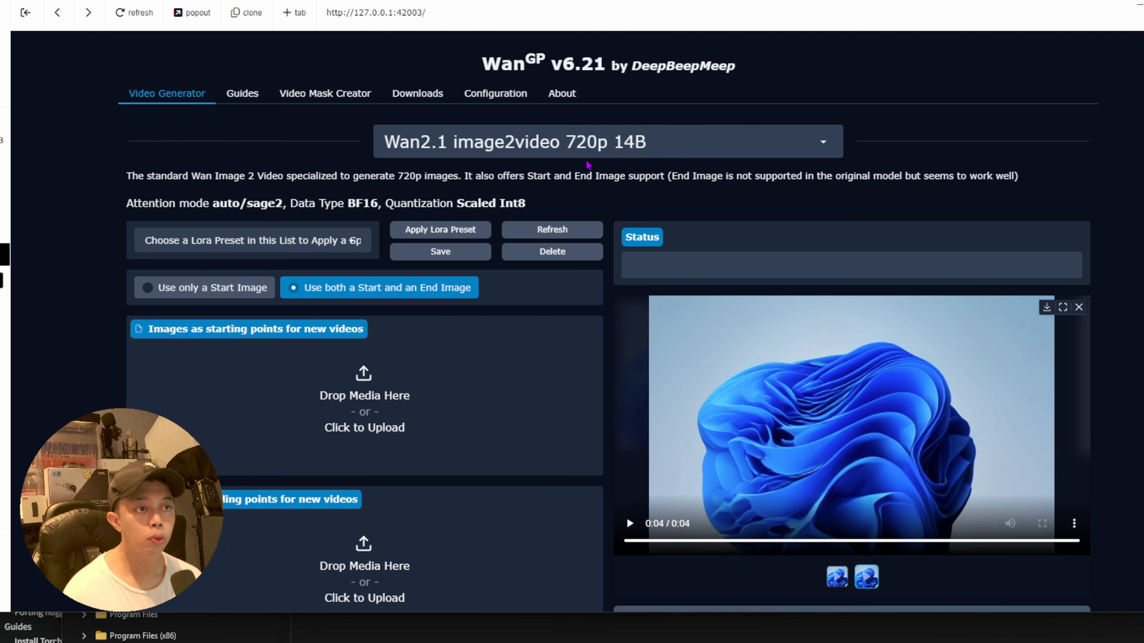
{"action": "scroll", "coordinate": [554, 211], "scroll_direction": "down", "scroll_amount": 6}
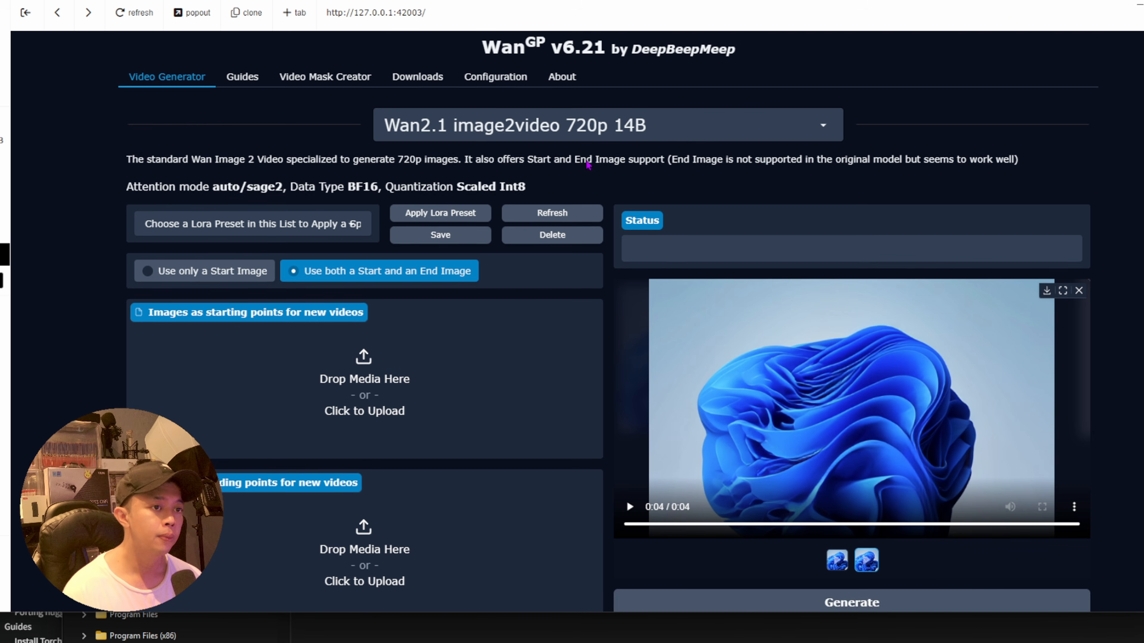
{"action": "scroll", "coordinate": [513, 289], "scroll_direction": "up", "scroll_amount": 5}
{"action": "scroll", "coordinate": [511, 285], "scroll_direction": "up", "scroll_amount": 2}
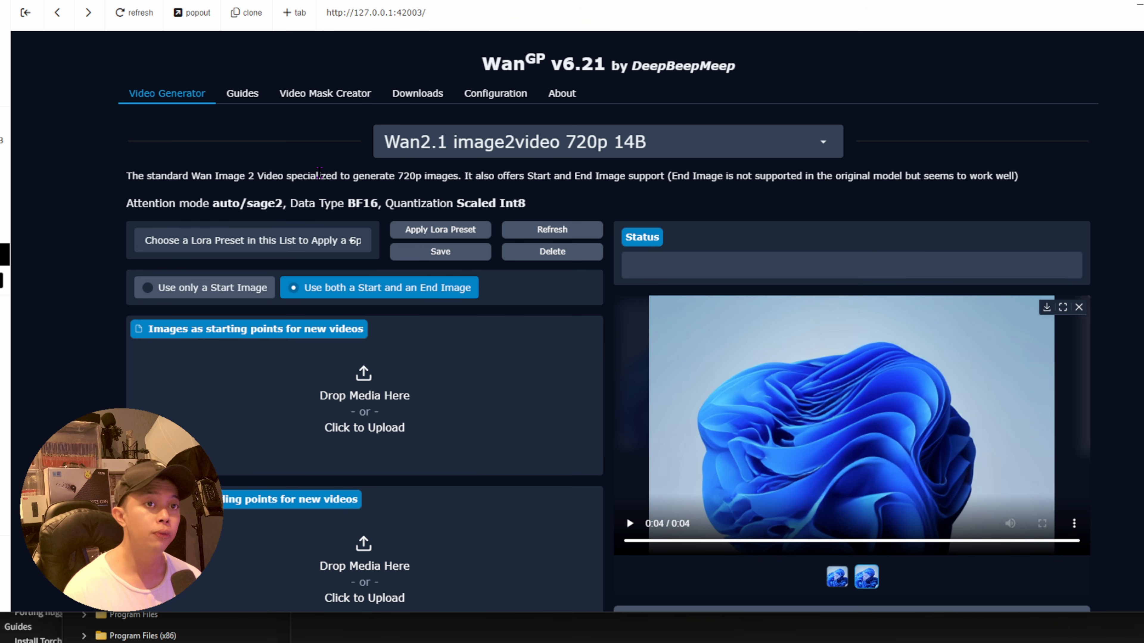
{"action": "scroll", "coordinate": [329, 191], "scroll_direction": "down", "scroll_amount": 5}
{"action": "scroll", "coordinate": [468, 285], "scroll_direction": "up", "scroll_amount": 5}
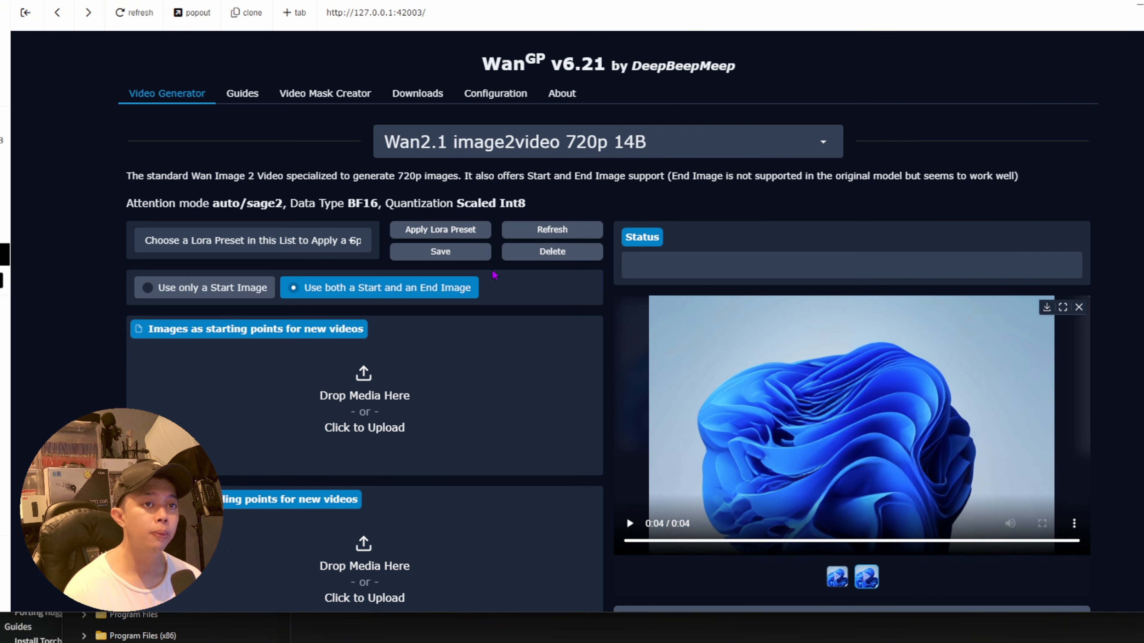